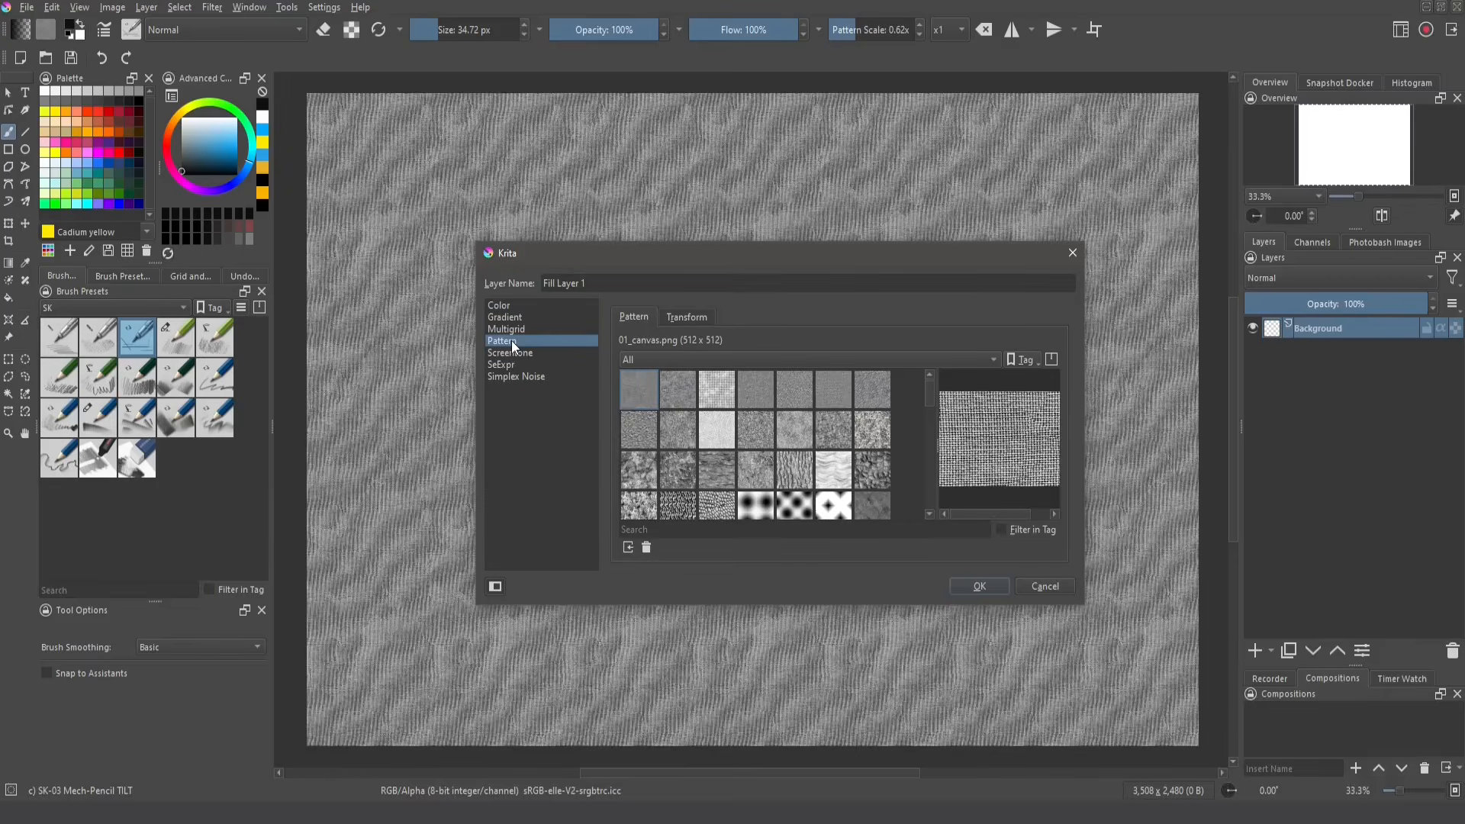
# Search the fill patterns for "gr" and preview Ch_RealGrain_01, Graphite_RealGrain_02, Graphite paper 02 and Graphite Noise paper 01 on the canvas
pyautogui.click(716, 532)
pyautogui.write('gr')
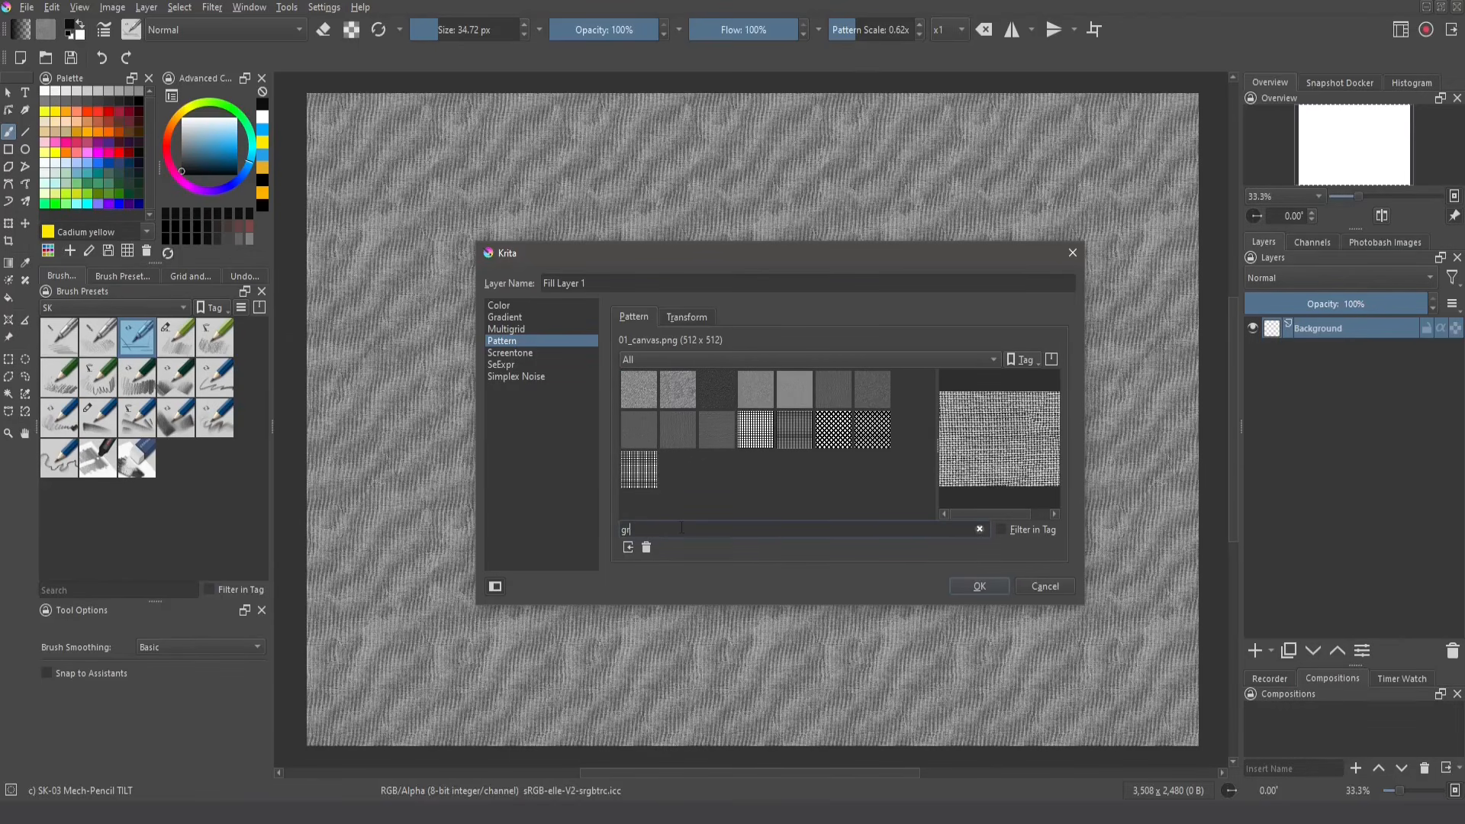
pyautogui.click(831, 395)
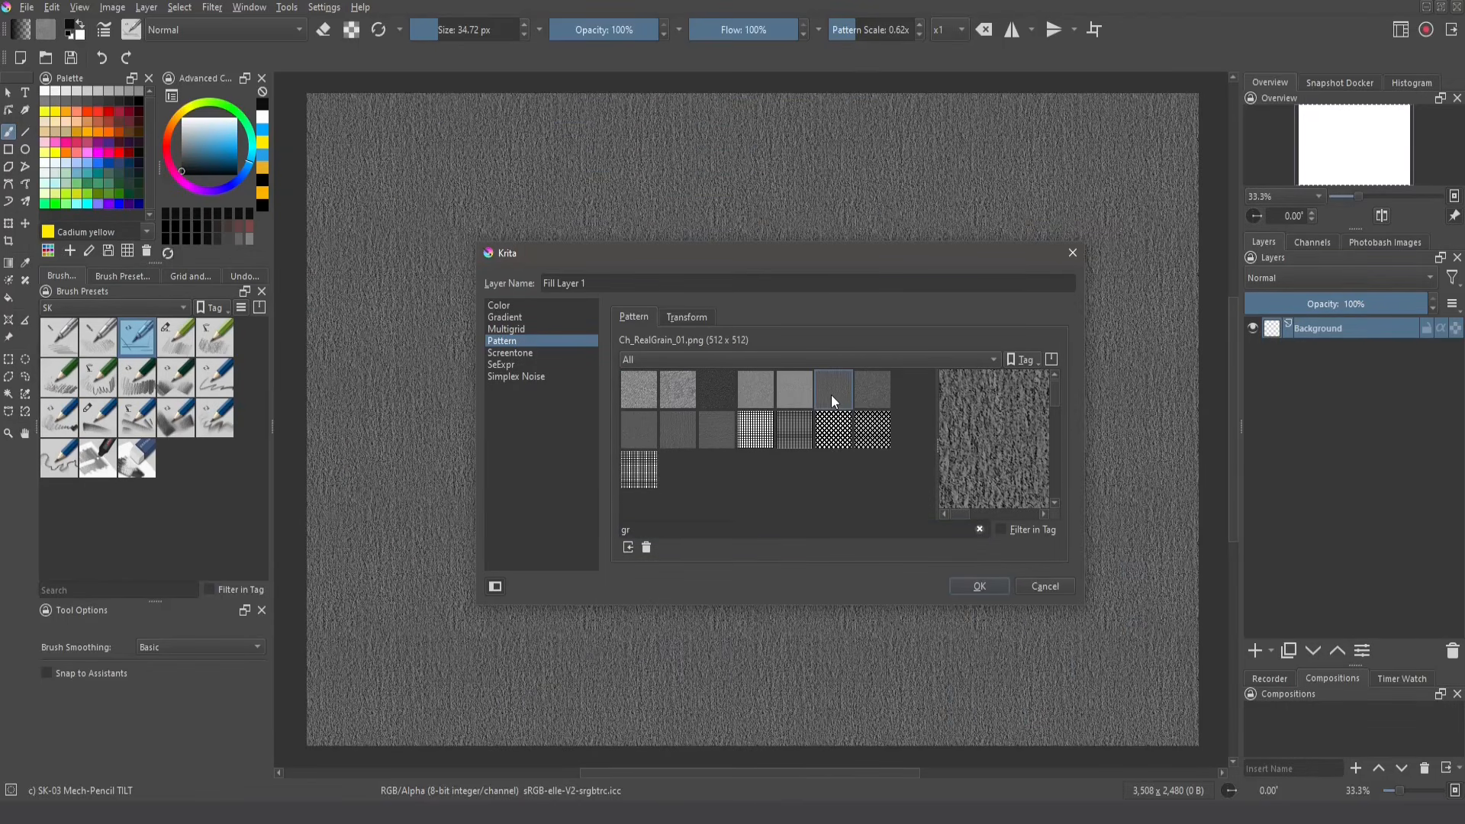
pyautogui.click(872, 391)
pyautogui.click(693, 424)
pyautogui.click(712, 424)
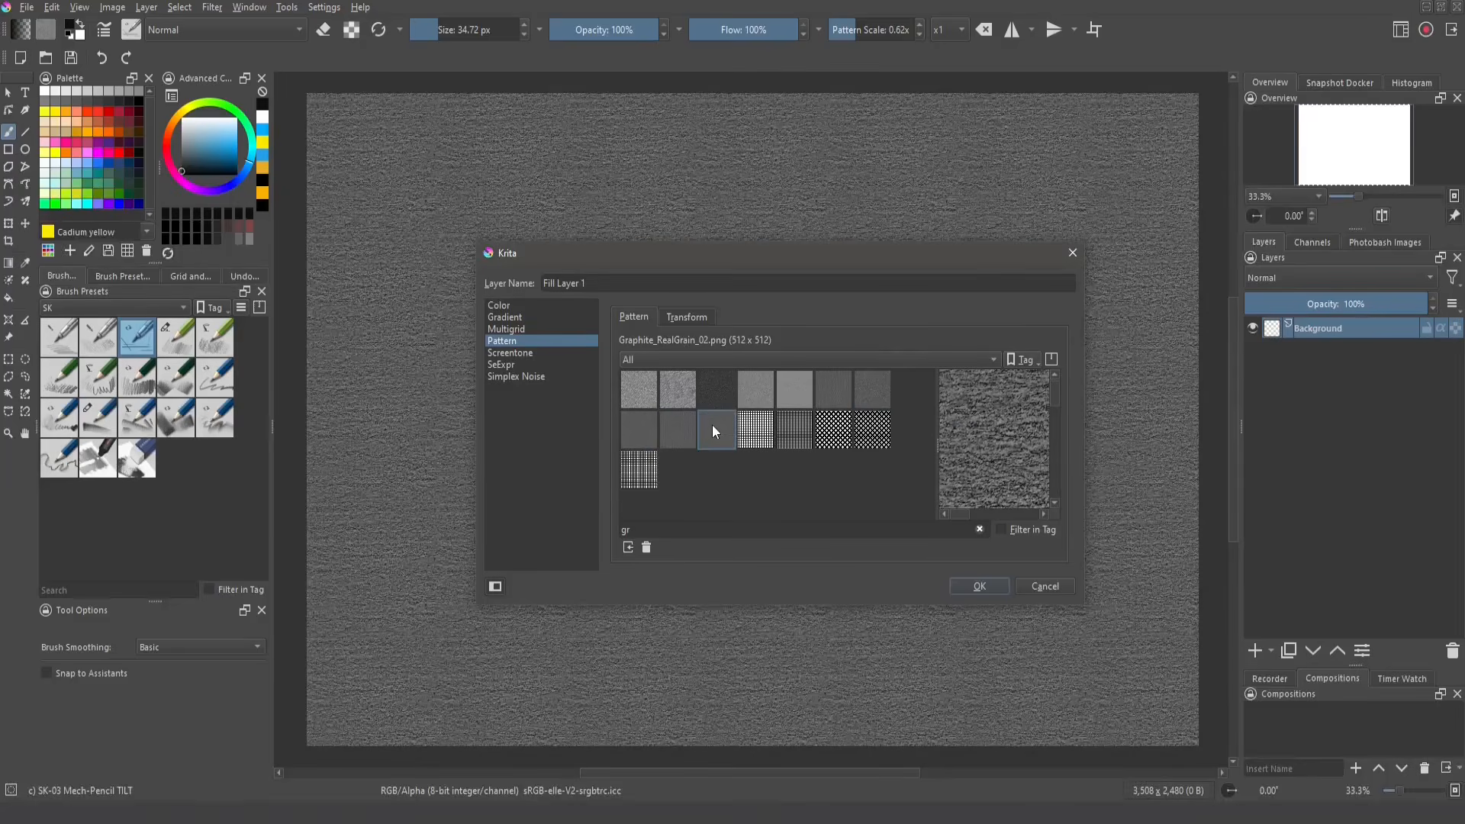
pyautogui.click(646, 435)
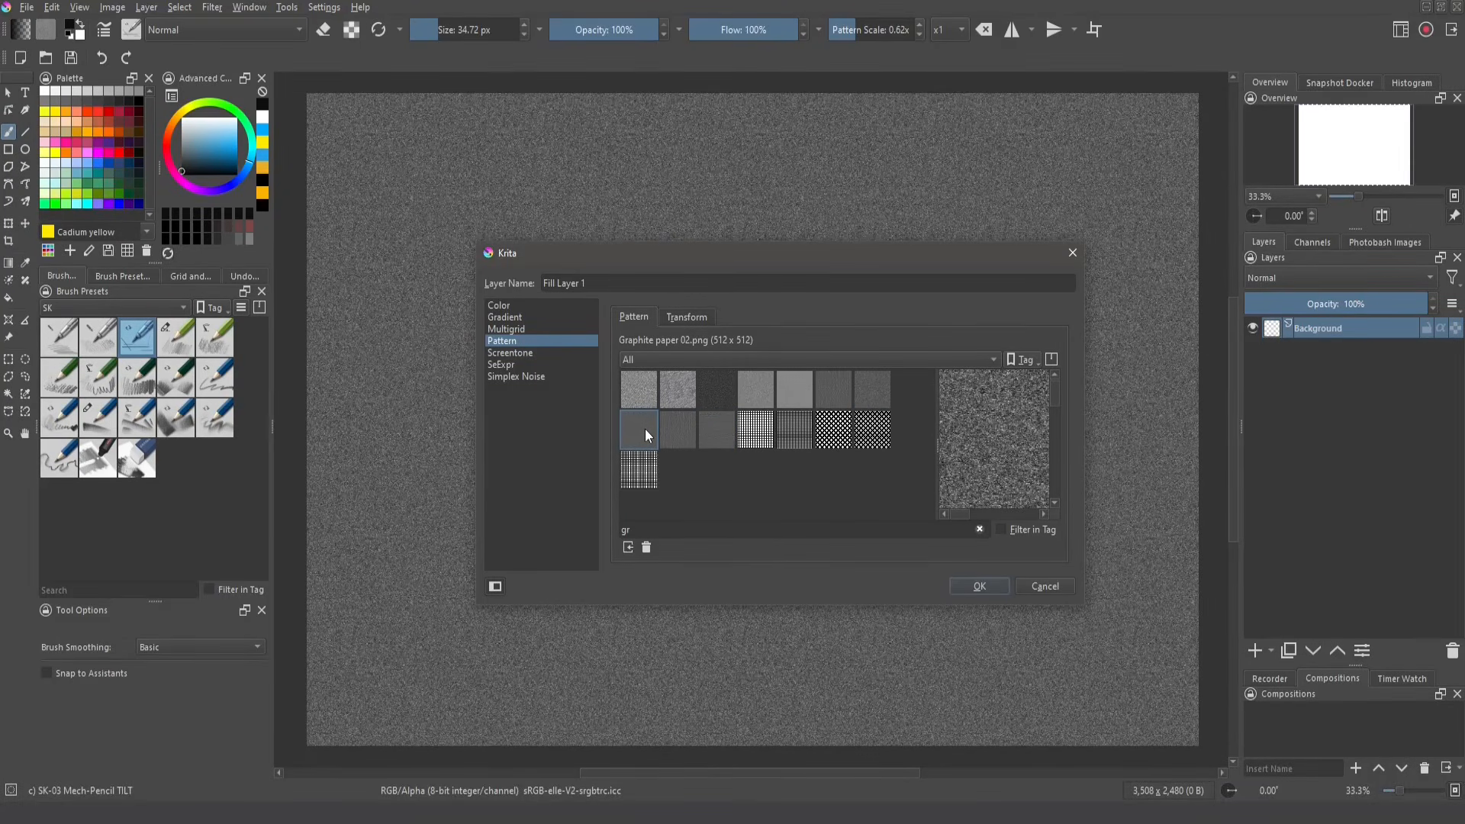
pyautogui.click(866, 386)
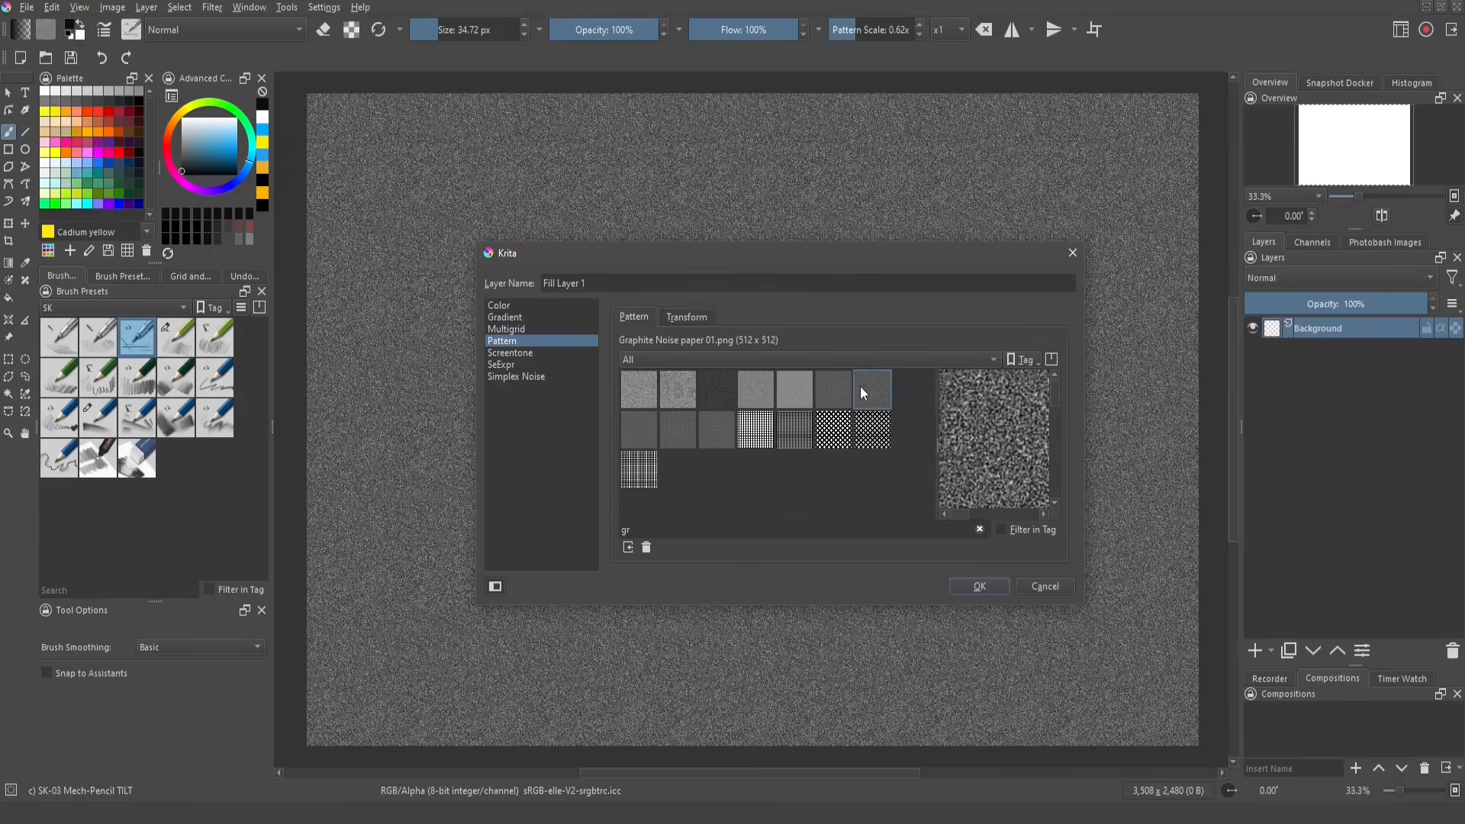
pyautogui.moveTo(860, 386)
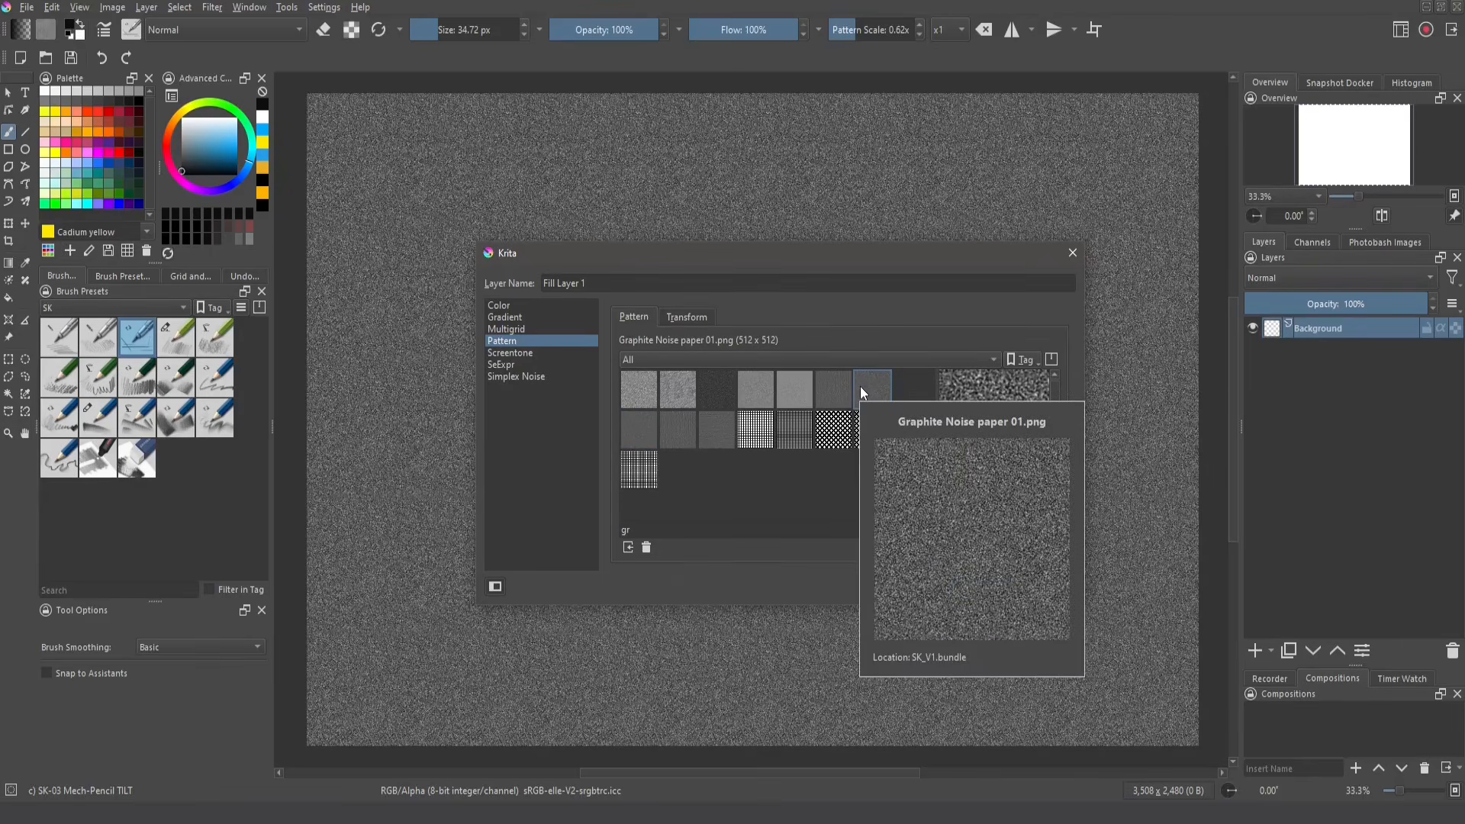
# Create the fill layer with the Graphite_RealGrain_01.png pattern
pyautogui.click(708, 427)
pyautogui.click(685, 432)
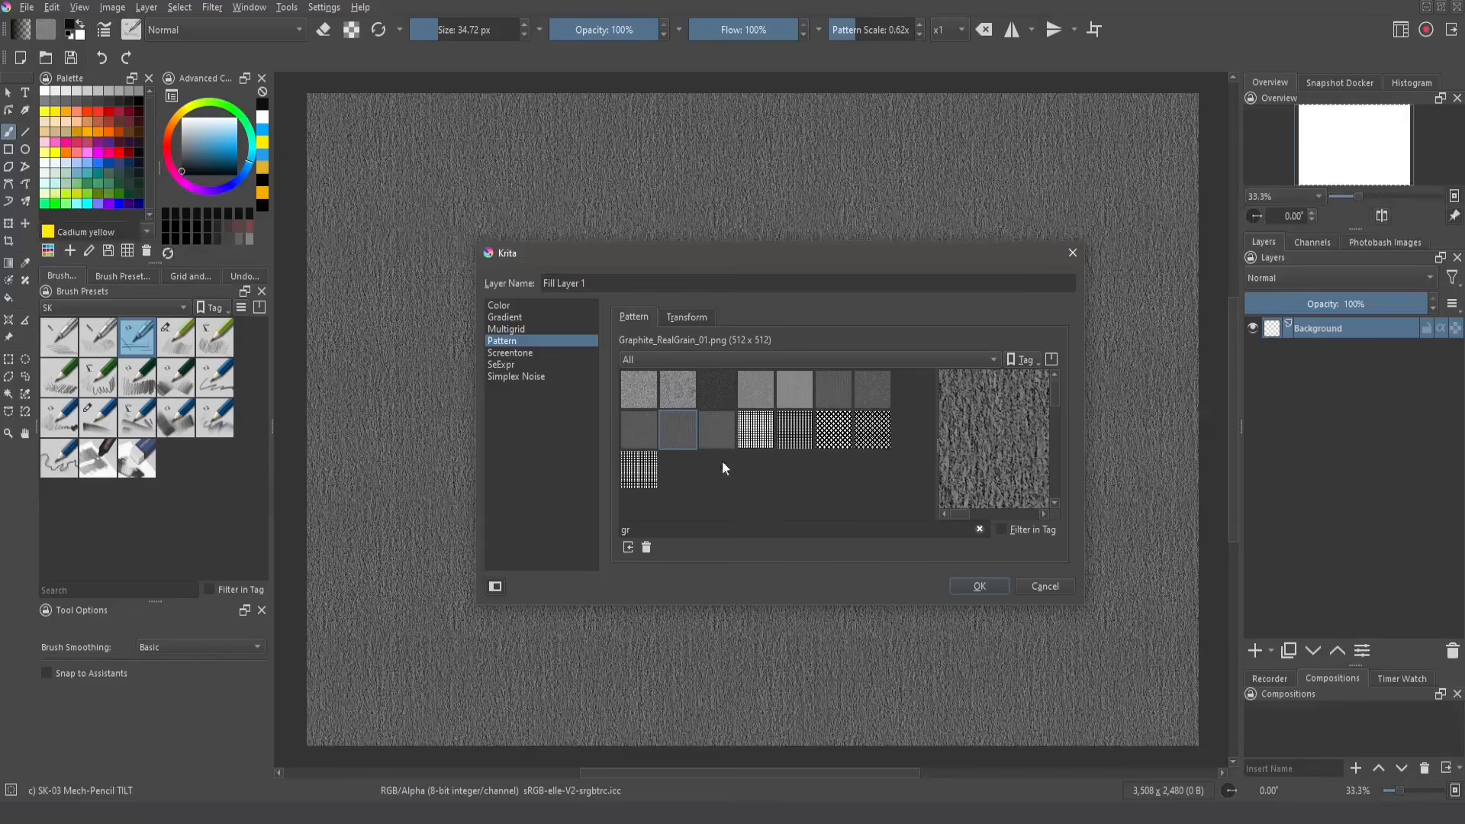
pyautogui.click(979, 586)
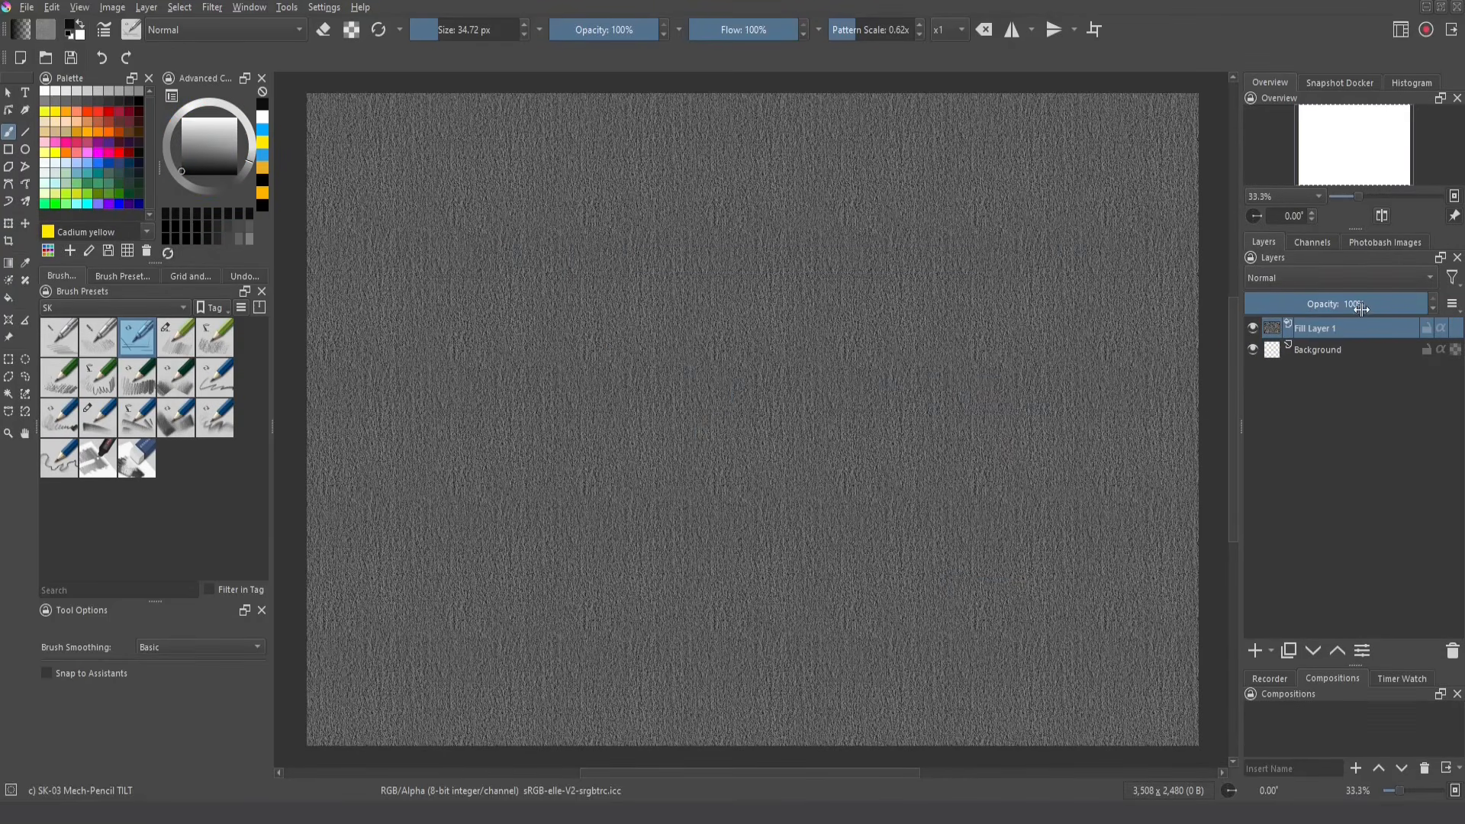
# Lower the opacity of Fill Layer 1 to 20% and check the texture on the canvas
pyautogui.moveTo(1335, 305); pyautogui.dragTo(1282, 304)
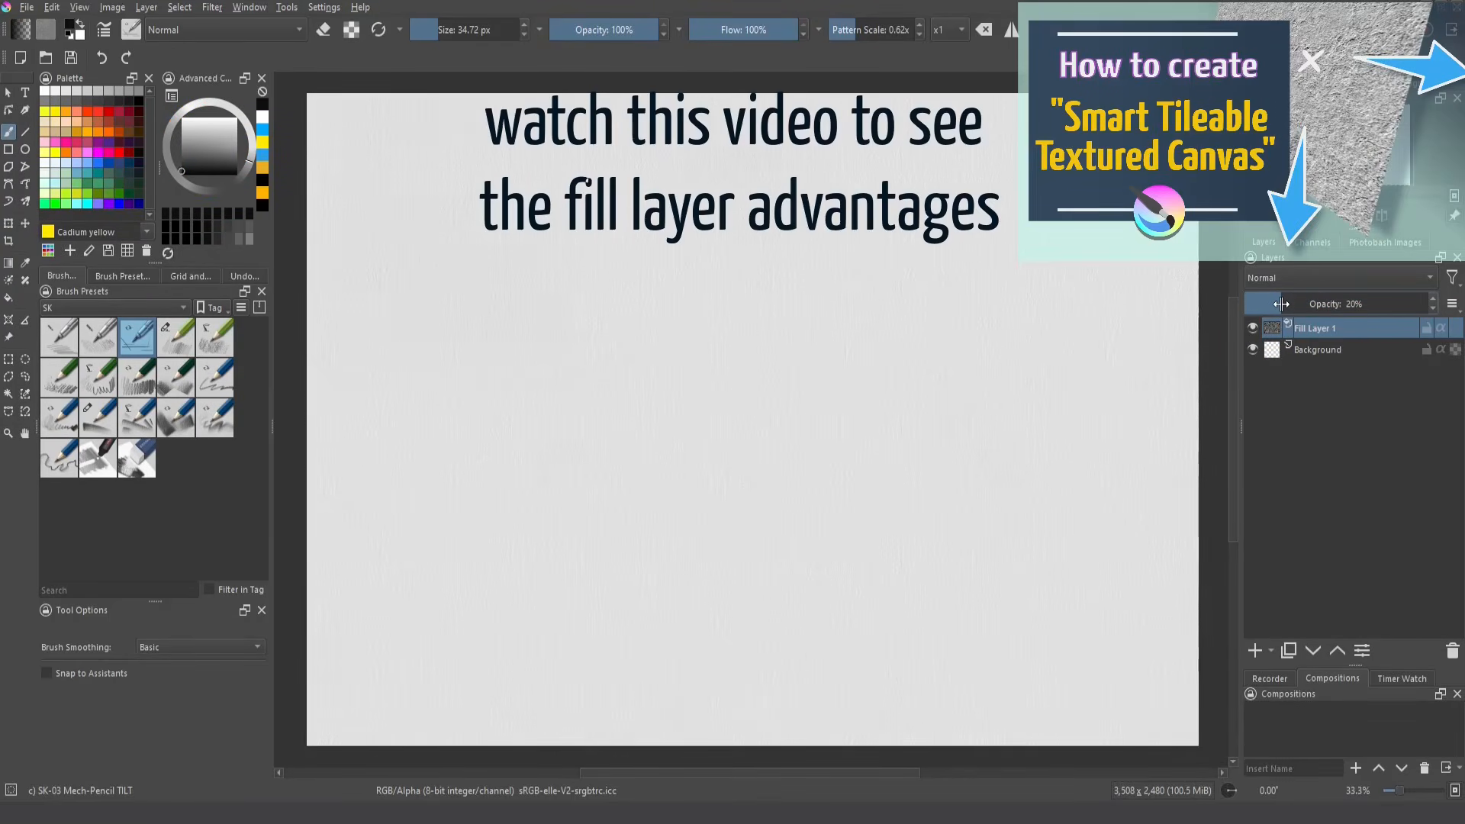
pyautogui.scroll(5, 926, 298)
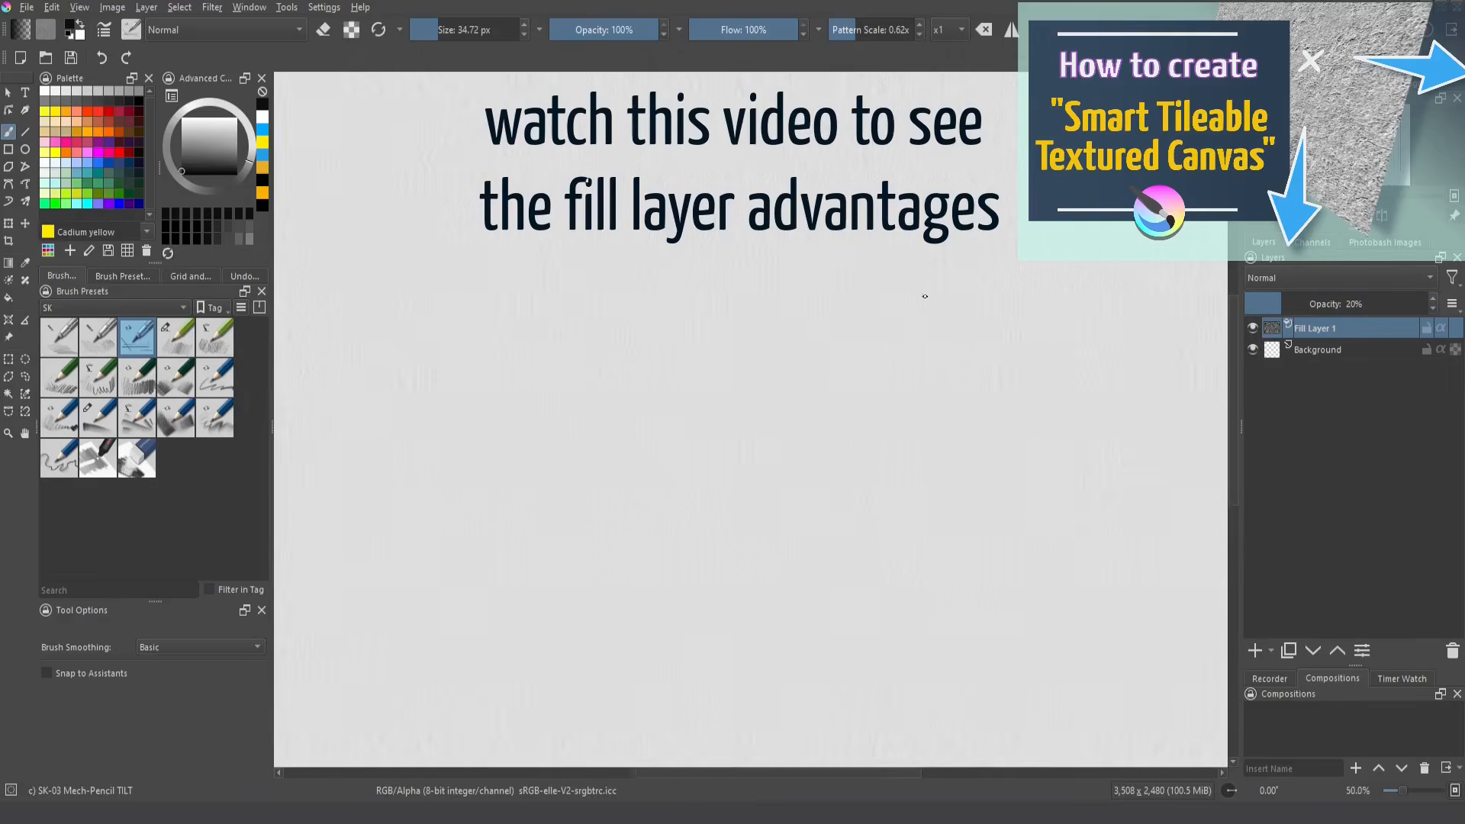
pyautogui.scroll(-5, 922, 293)
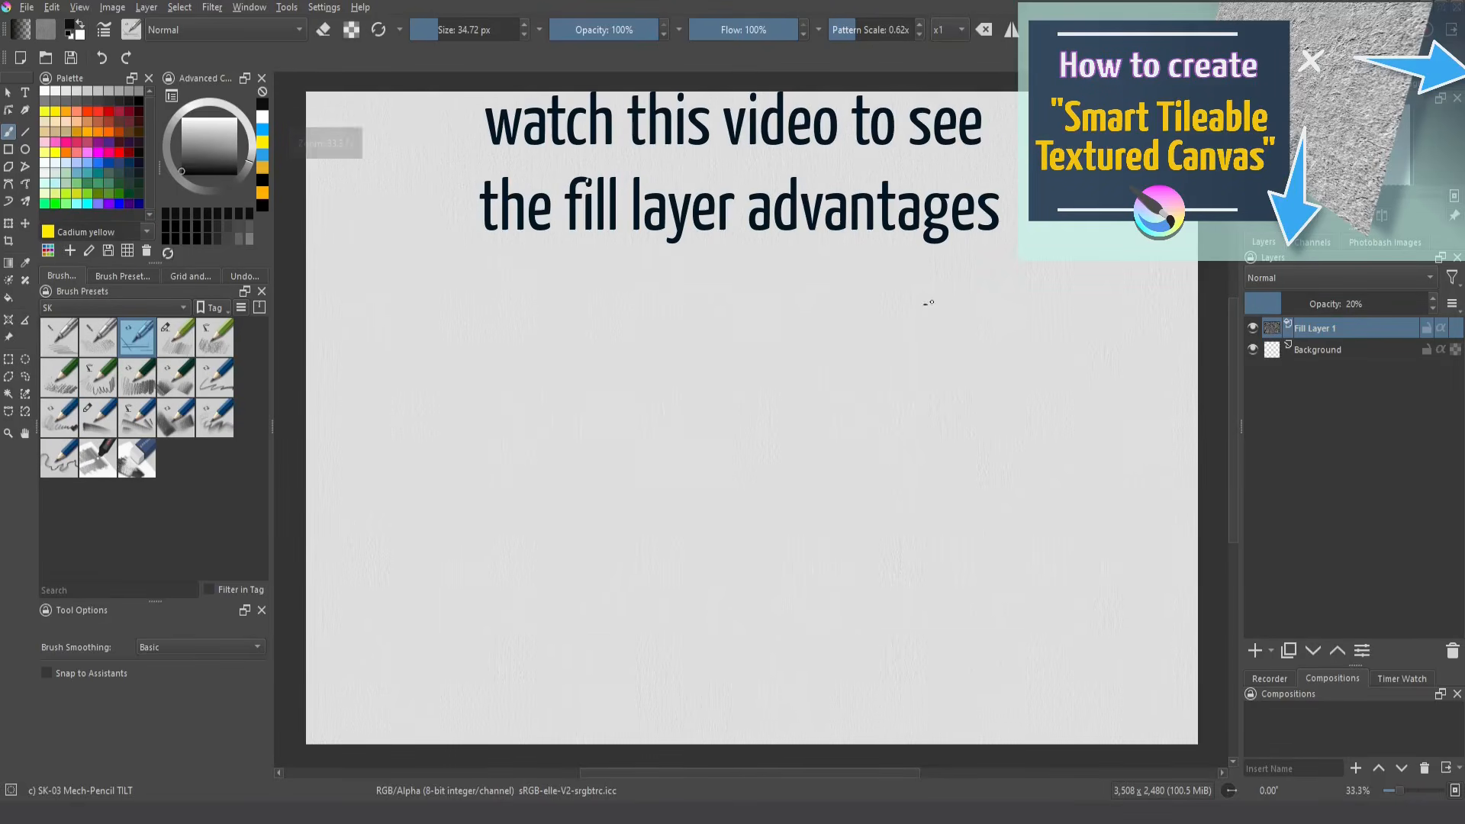
# Add a Color Adjustment filter mask to Fill Layer 1 with the curve's black point at input 37 and white point moved inward, and hide it
pyautogui.click(1271, 650)
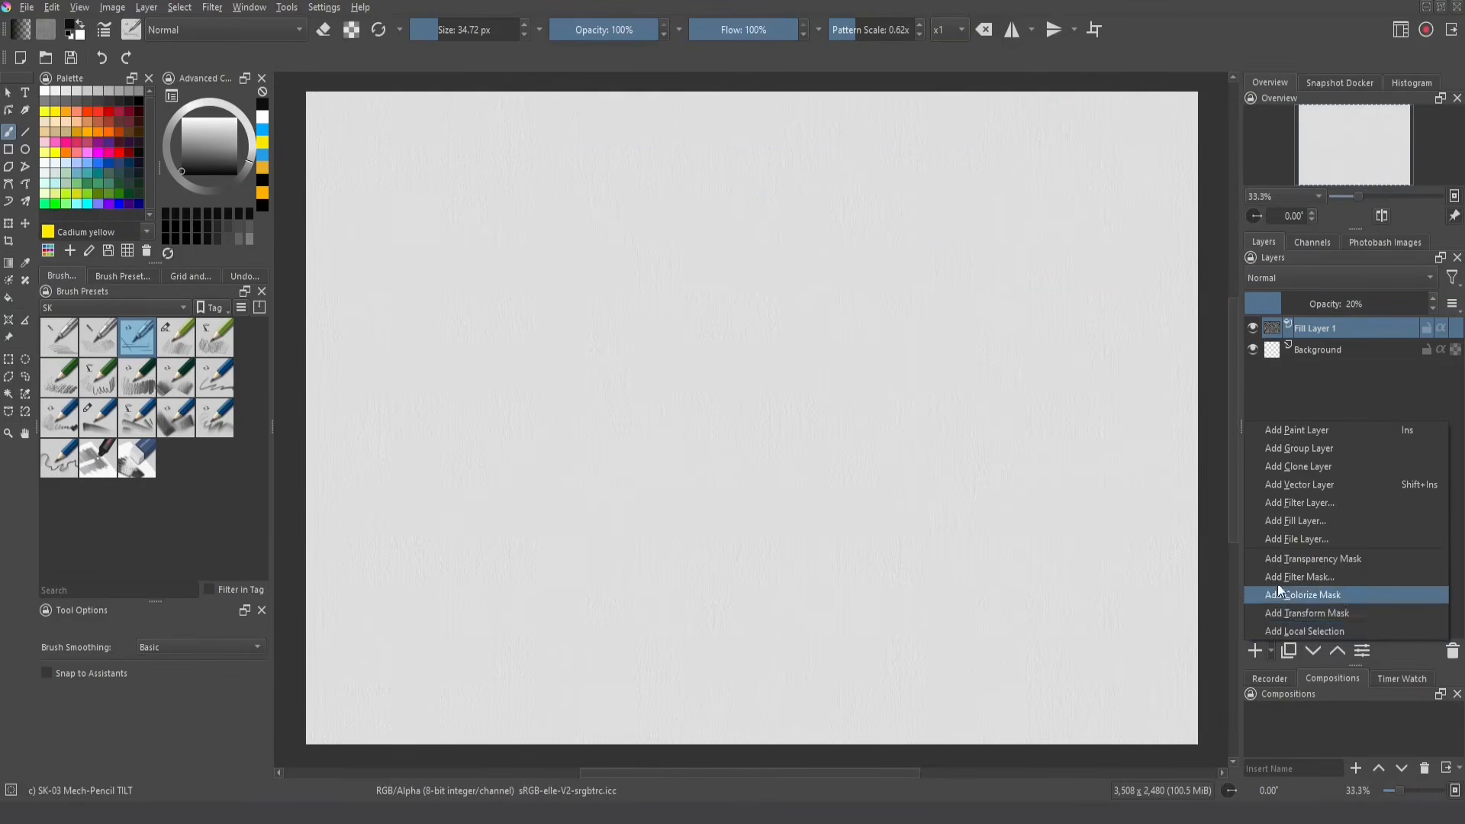
pyautogui.click(1298, 577)
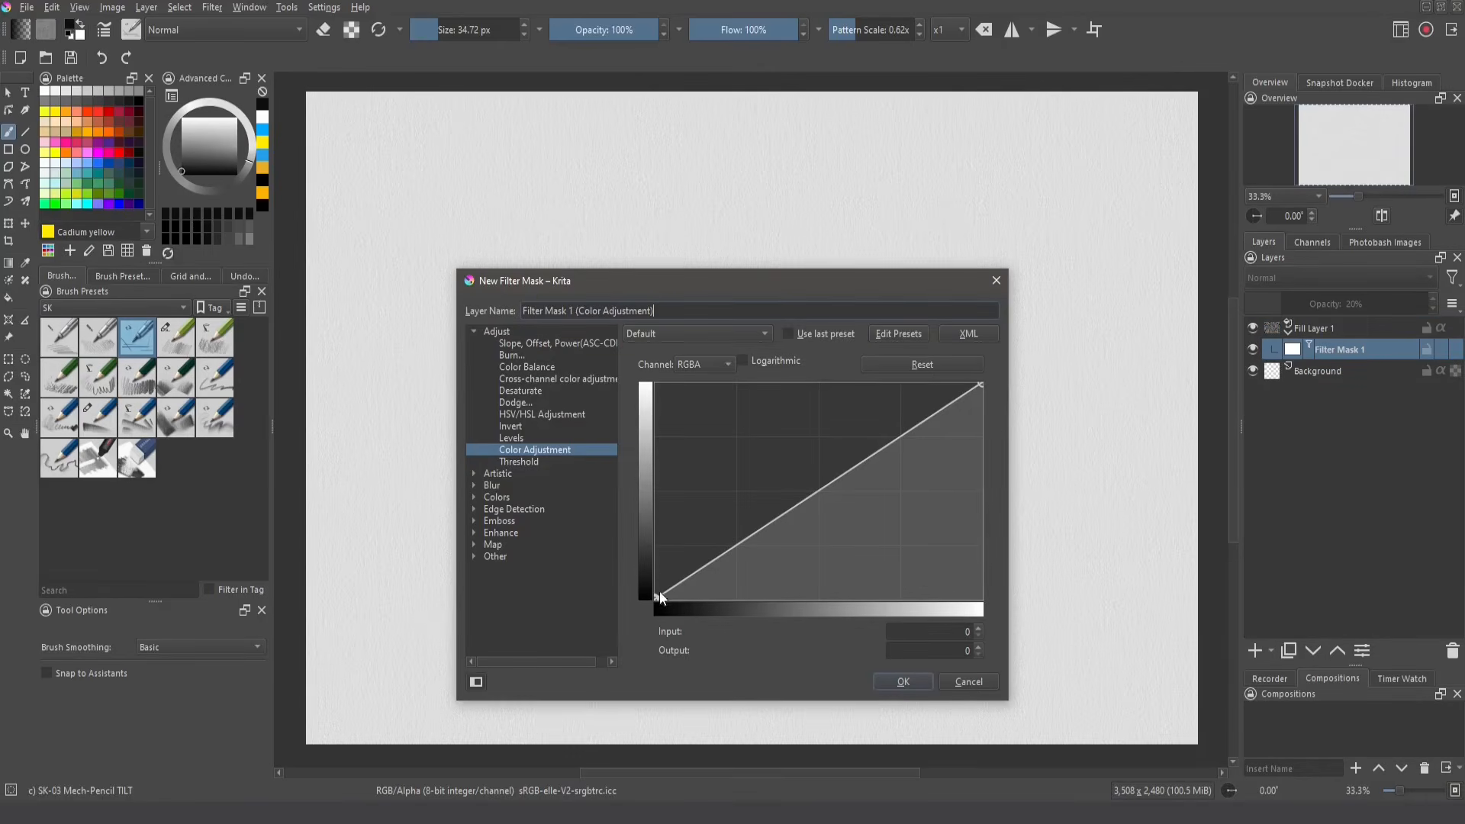
pyautogui.moveTo(657, 595); pyautogui.dragTo(702, 598)
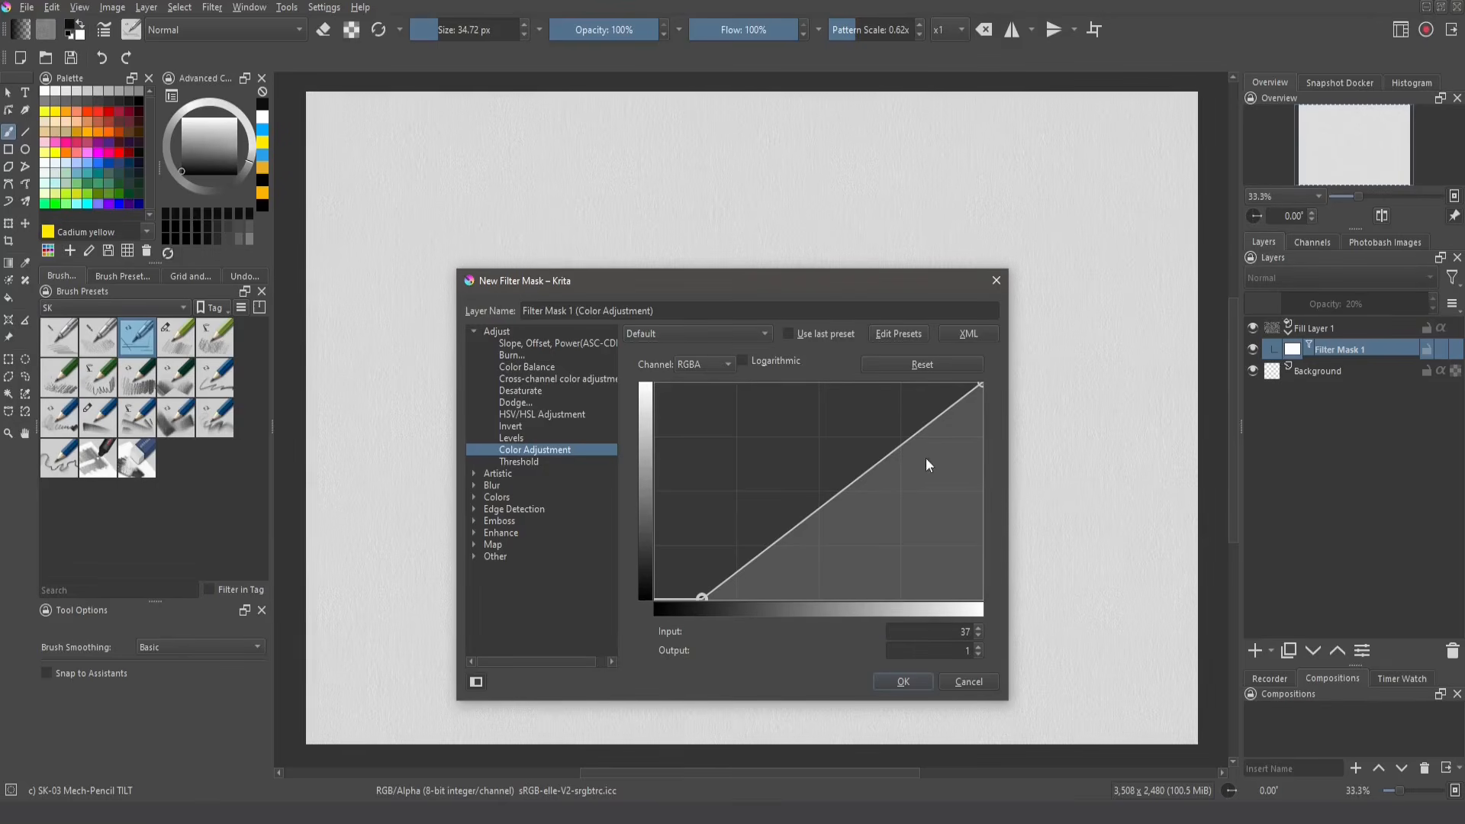
pyautogui.moveTo(981, 386); pyautogui.dragTo(876, 370)
pyautogui.click(904, 682)
pyautogui.click(1252, 349)
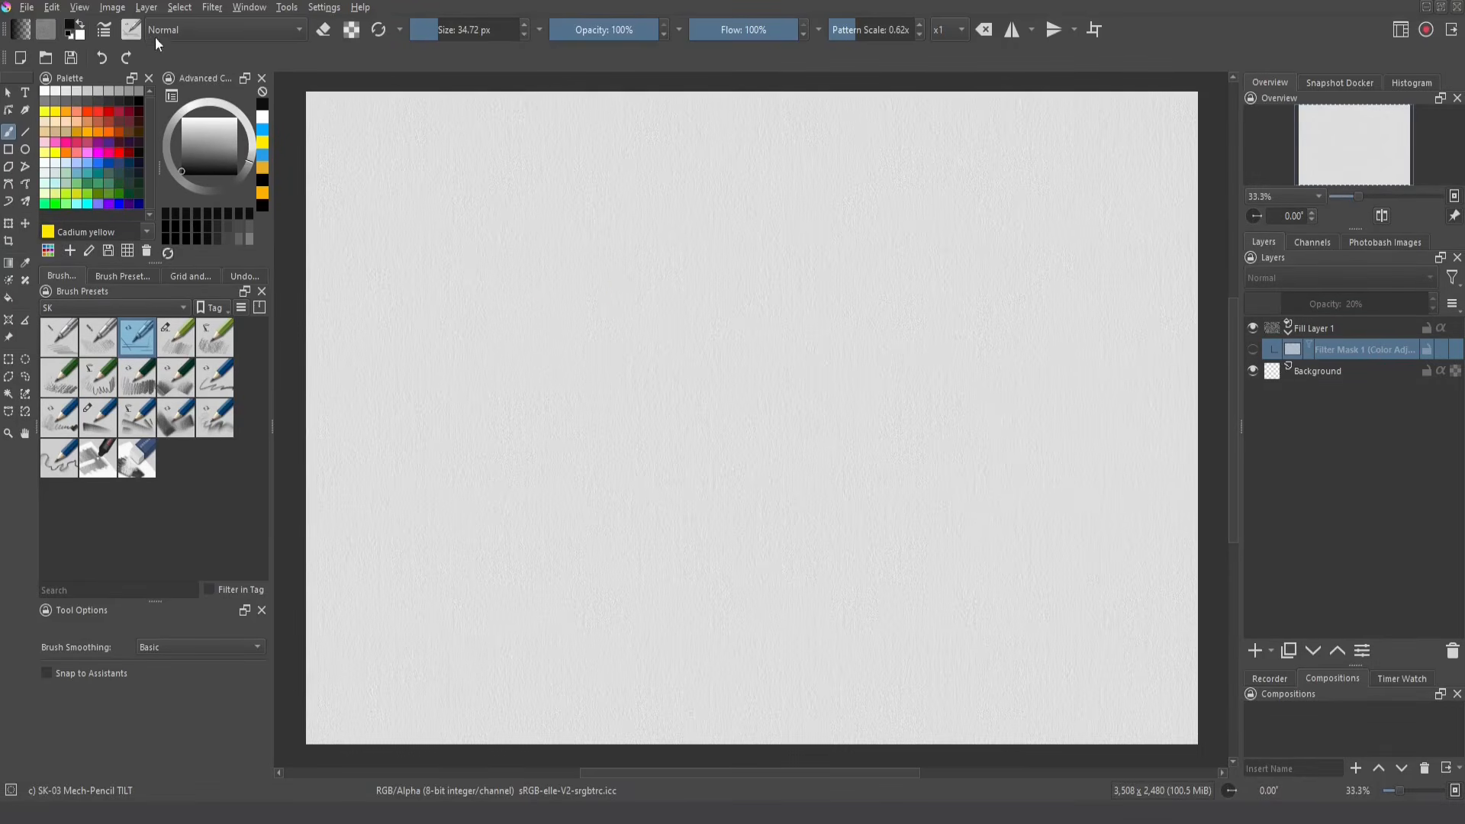
# Set the image background color to the neutral light grey #f5f5f5
pyautogui.click(113, 8)
pyautogui.click(130, 43)
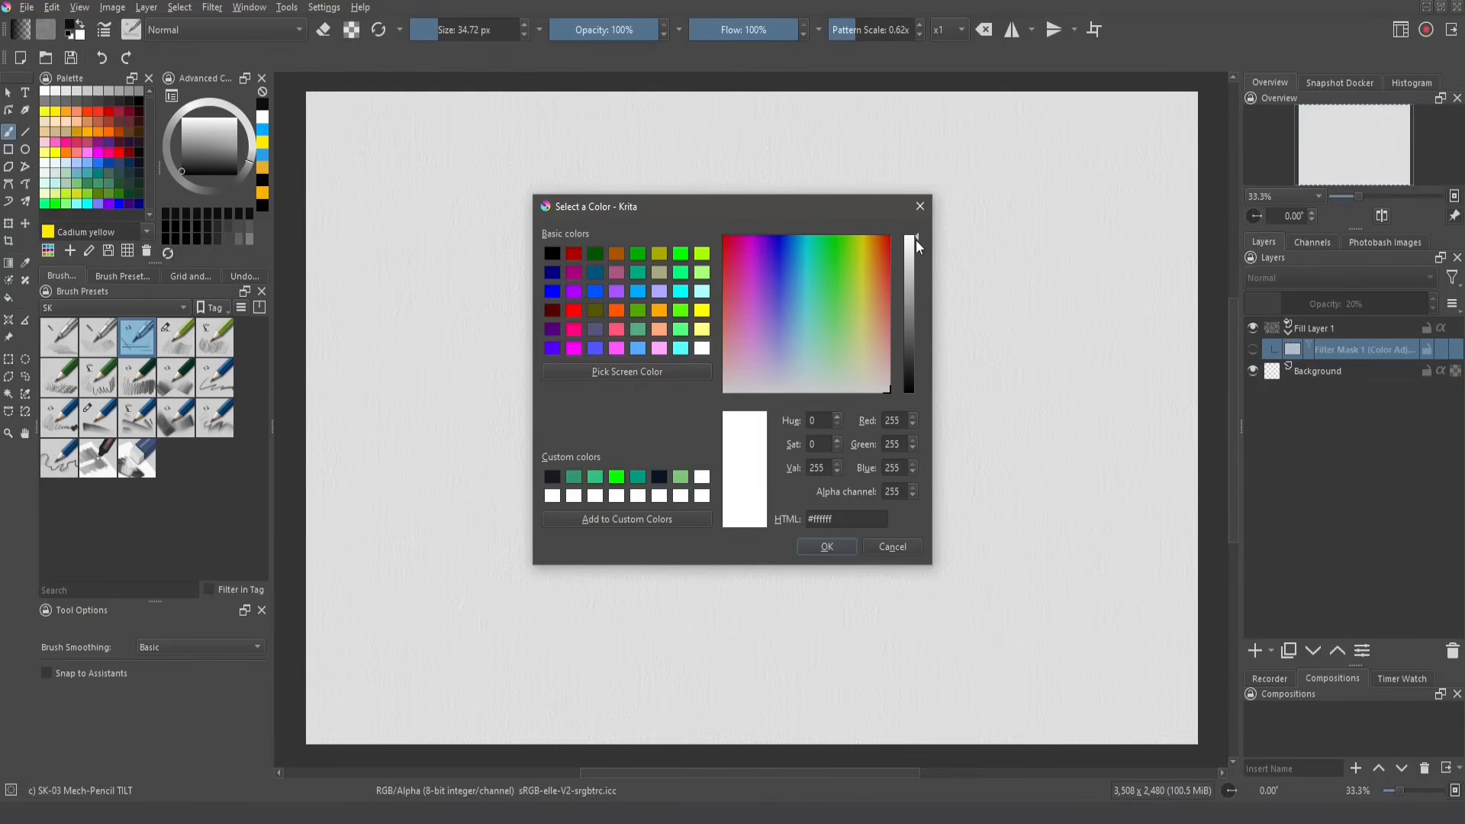
pyautogui.moveTo(915, 240); pyautogui.dragTo(896, 269)
pyautogui.click(835, 361)
pyautogui.moveTo(832, 359); pyautogui.dragTo(719, 395)
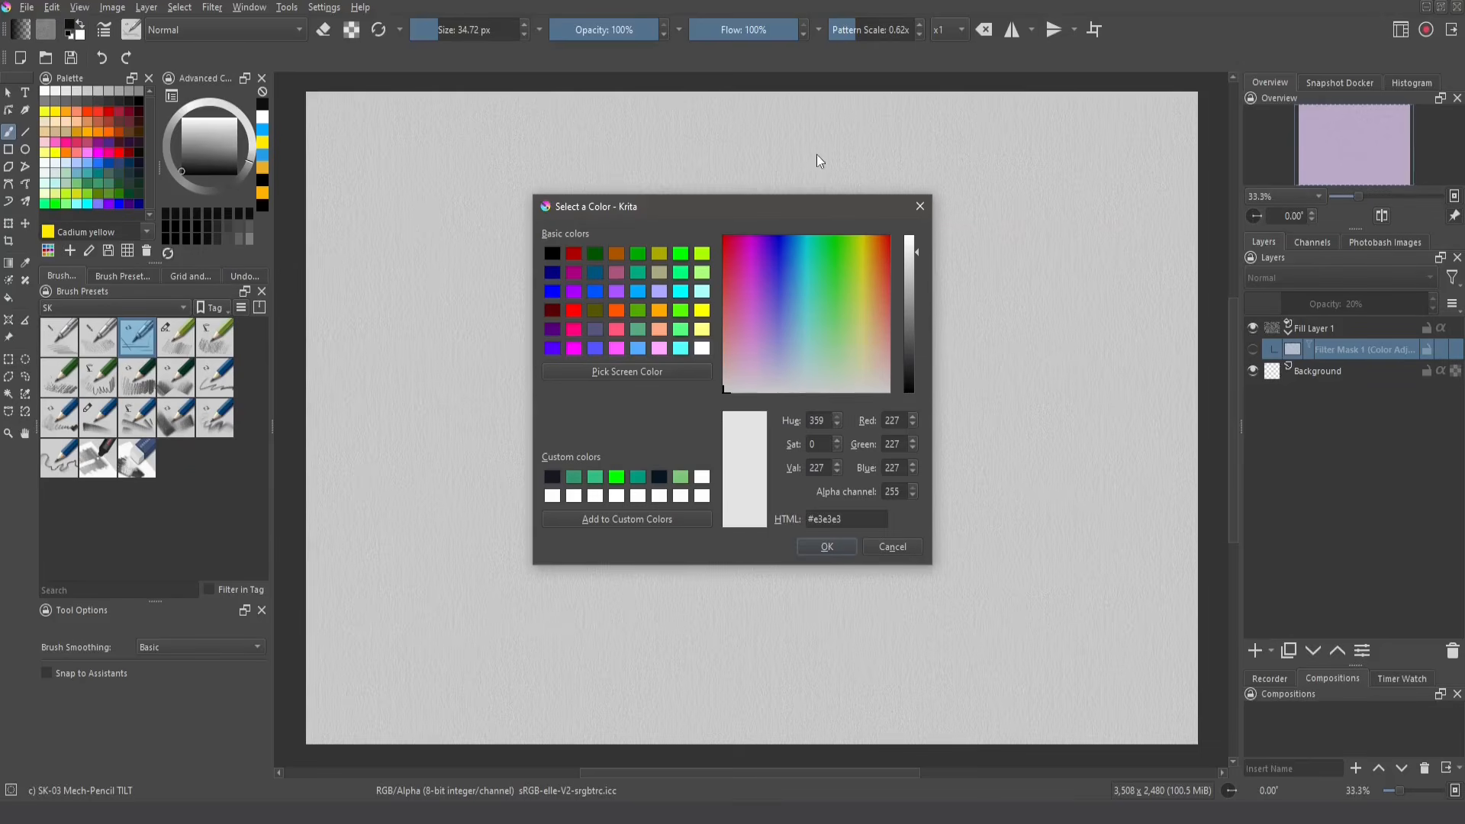
pyautogui.click(917, 243)
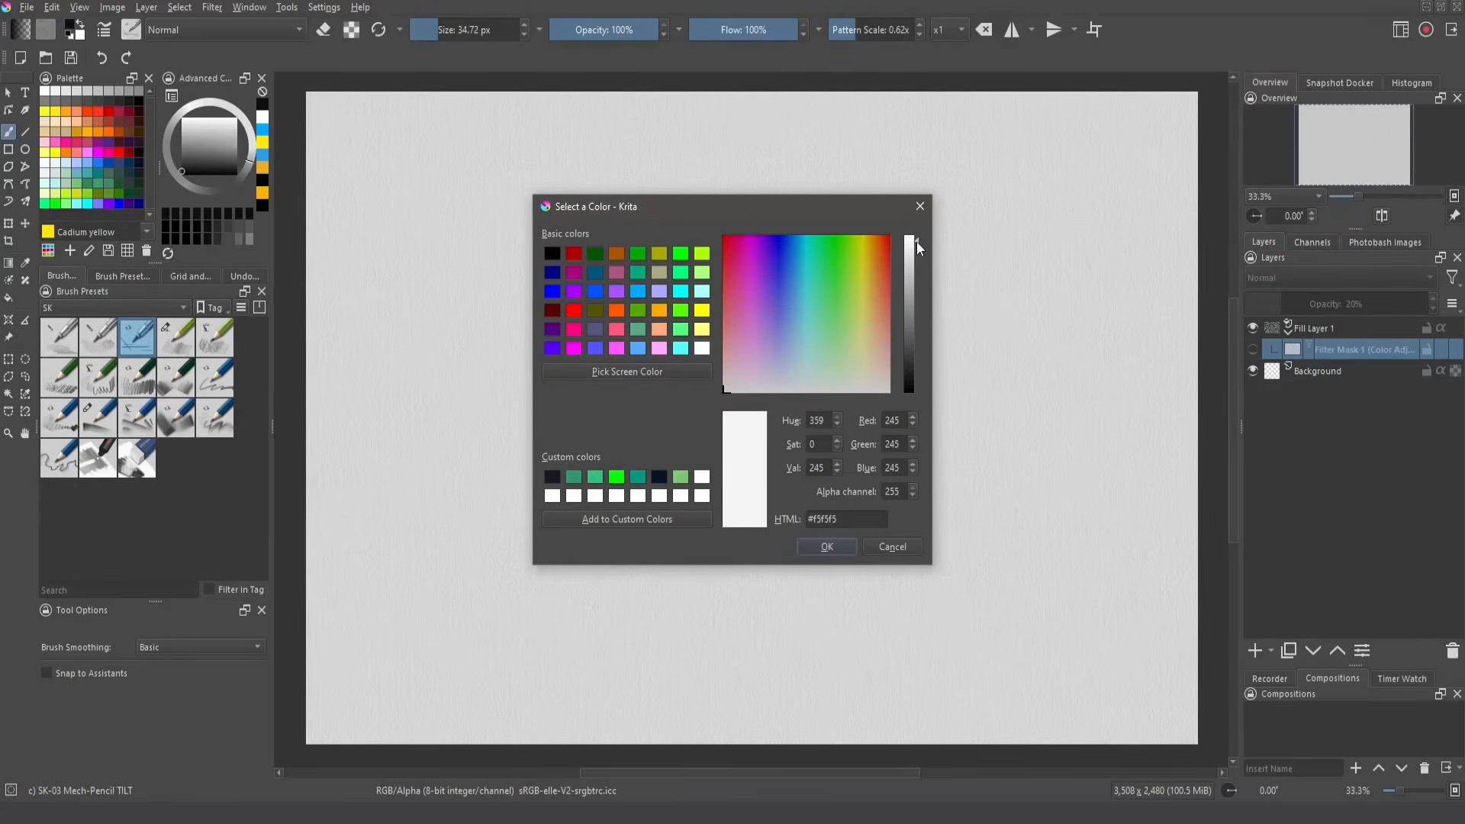
pyautogui.click(828, 553)
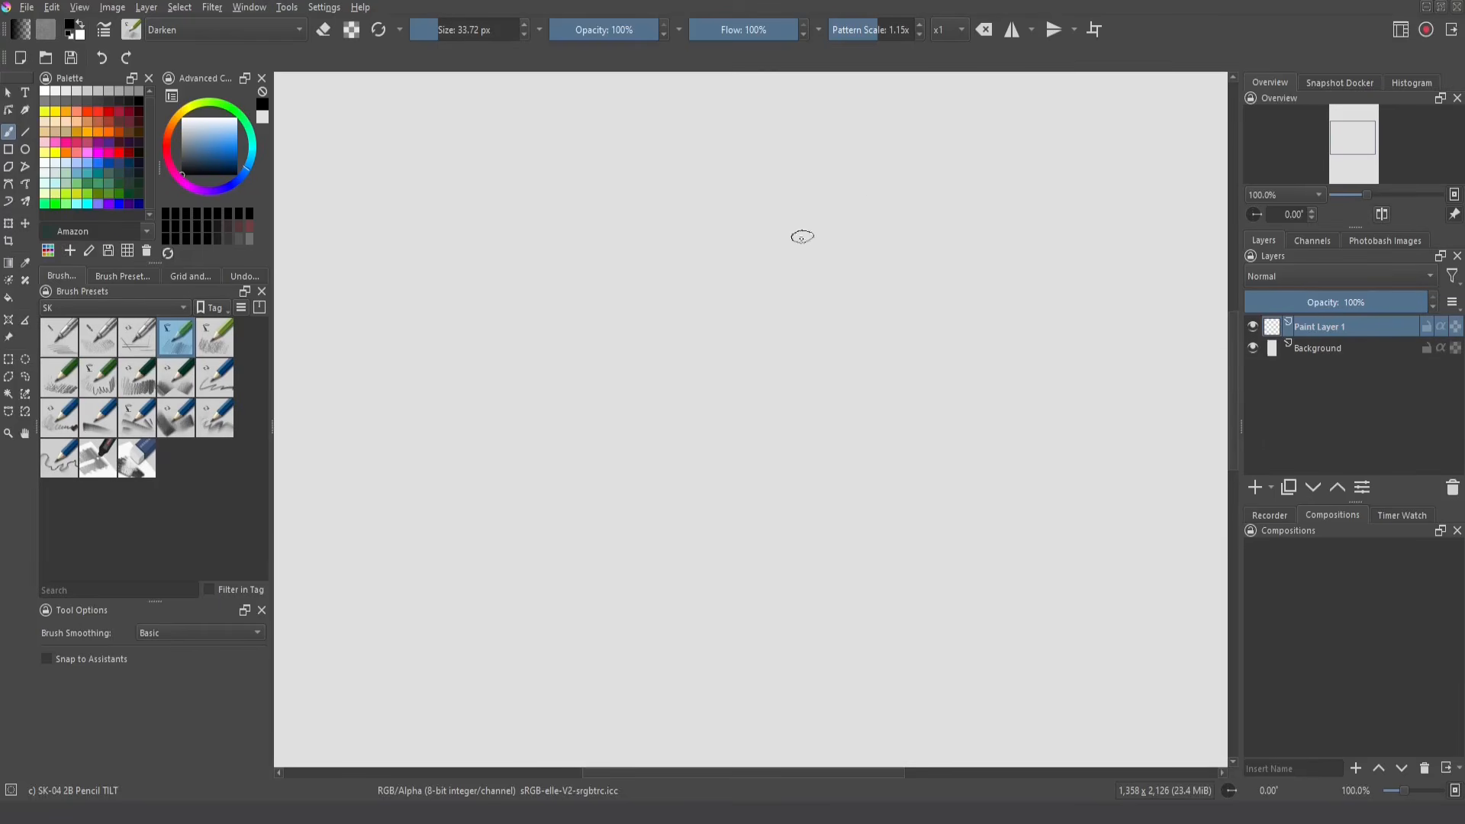
# Hatch a row of vertical strokes with the SK-04 2B Pencil TILT, and a zigzag row below it with a darker green pencil preset
pyautogui.moveTo(799, 241)
pyautogui.mouseDown()
pyautogui.moveTo(791, 183)
pyautogui.moveTo(713, 197)
pyautogui.moveTo(690, 299)
pyautogui.mouseUp()
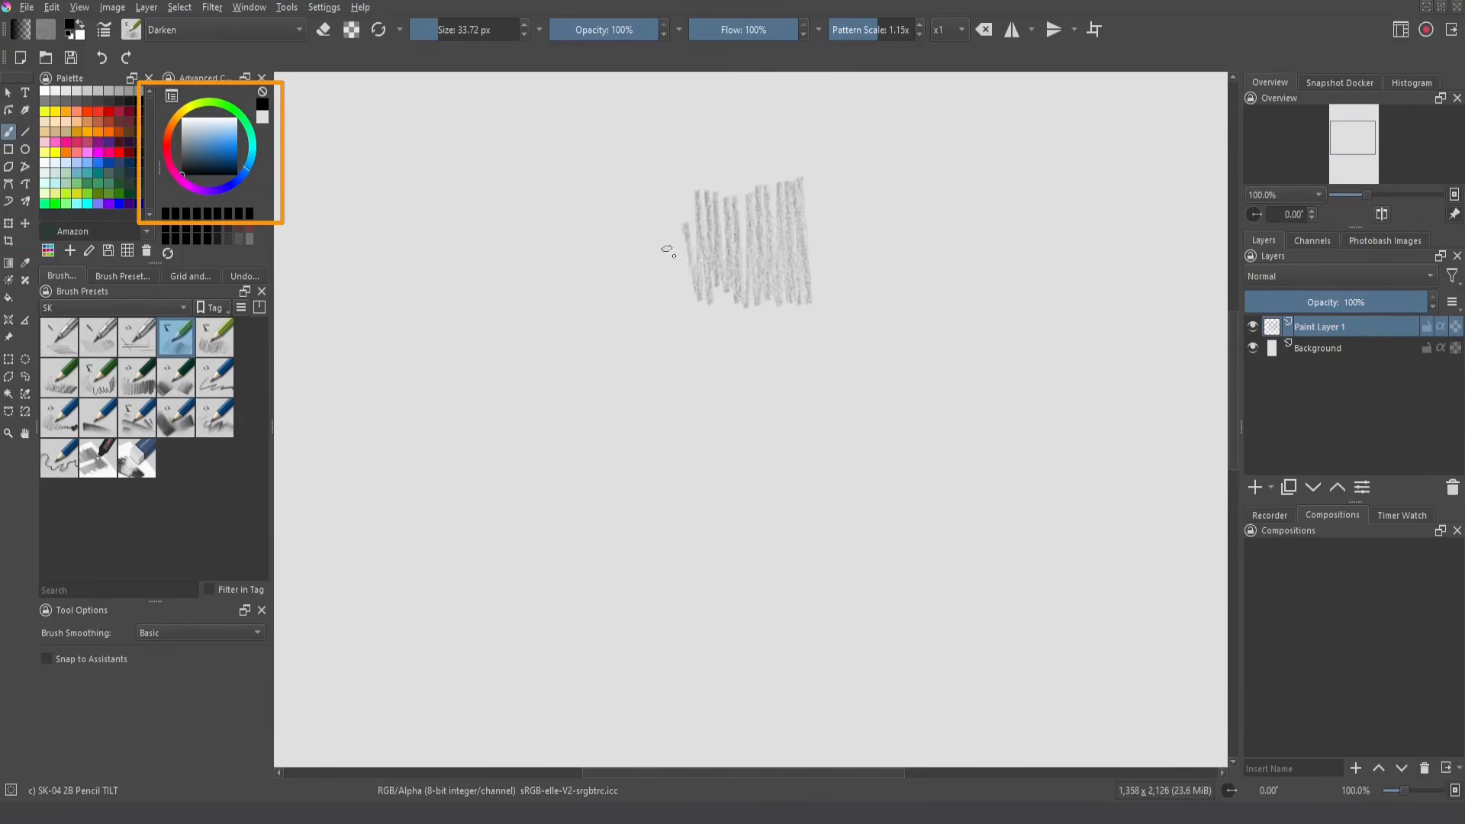
pyautogui.moveTo(690, 225)
pyautogui.mouseDown()
pyautogui.moveTo(672, 300)
pyautogui.moveTo(660, 287)
pyautogui.moveTo(593, 300)
pyautogui.moveTo(559, 204)
pyautogui.moveTo(555, 221)
pyautogui.moveTo(540, 212)
pyautogui.moveTo(499, 304)
pyautogui.mouseUp()
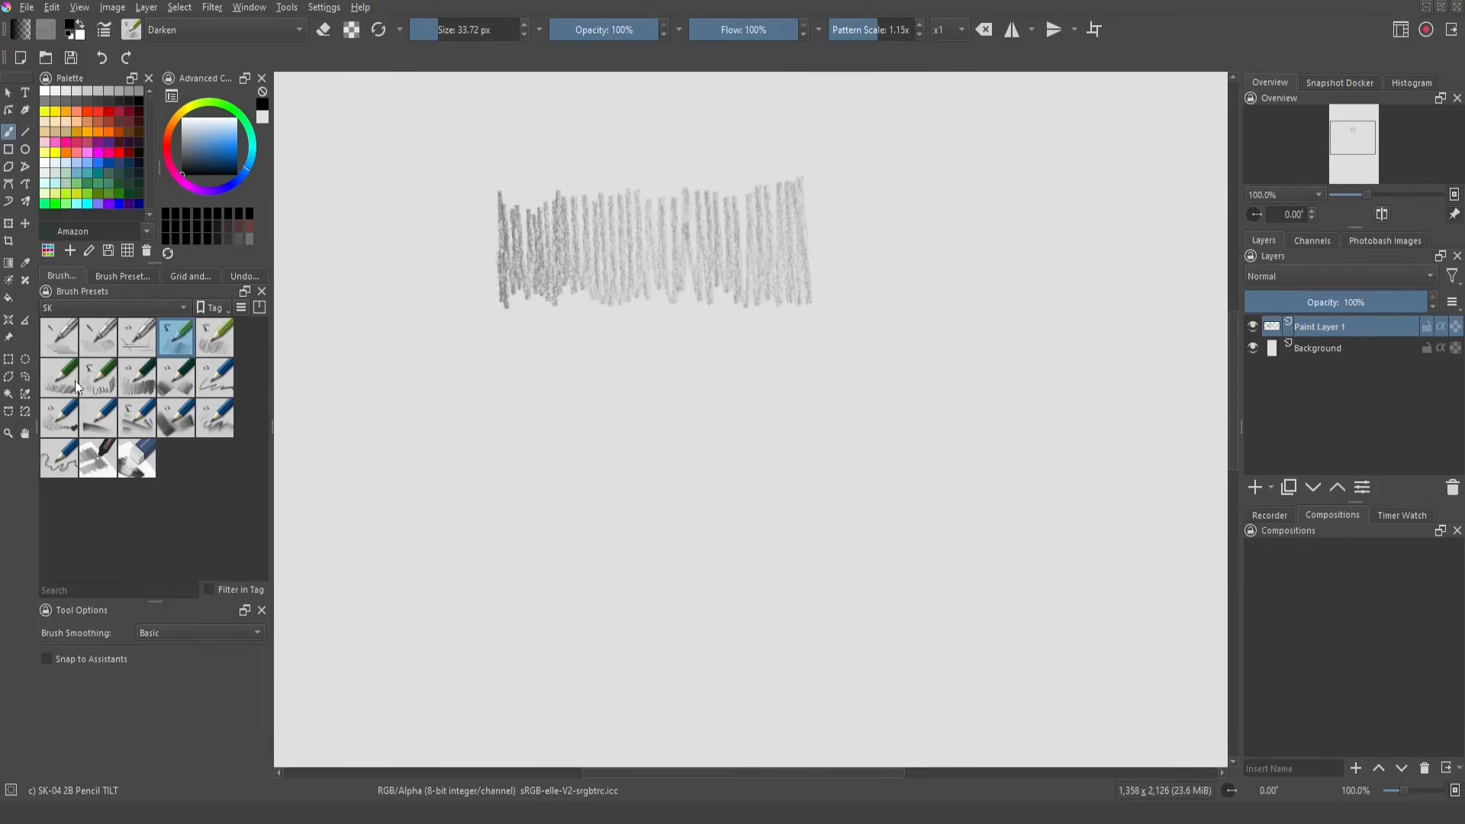
pyautogui.click(99, 377)
pyautogui.moveTo(786, 317)
pyautogui.mouseDown()
pyautogui.moveTo(783, 389)
pyautogui.moveTo(721, 366)
pyautogui.moveTo(663, 388)
pyautogui.moveTo(618, 320)
pyautogui.moveTo(527, 313)
pyautogui.mouseUp()
# Shade a dense block below the zigzag row with the SK-08 8B Pencil TILT, and undo a trial circle drawn around the swatches
pyautogui.click(137, 380)
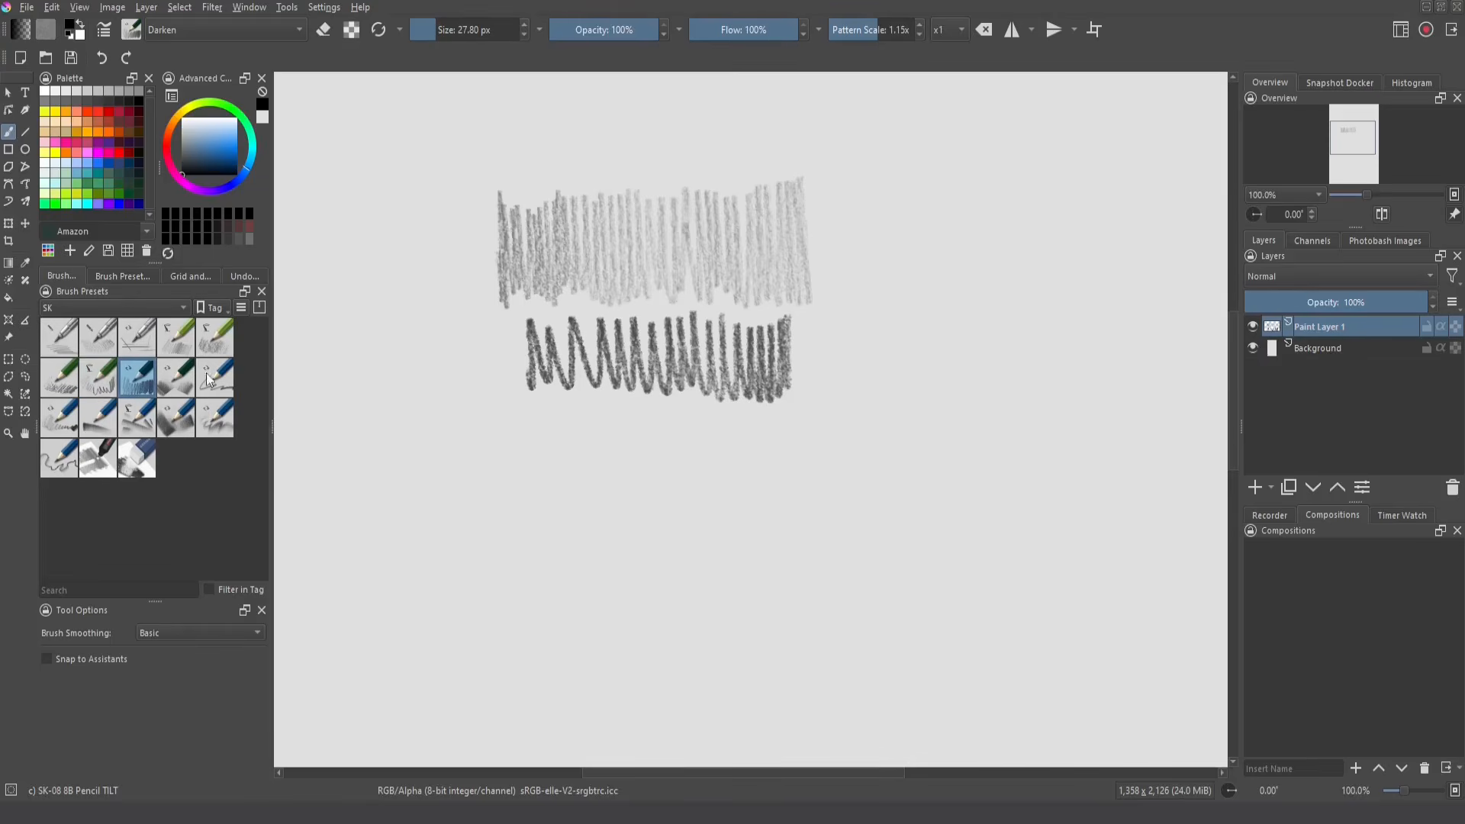
pyautogui.moveTo(780, 418)
pyautogui.mouseDown()
pyautogui.moveTo(772, 500)
pyautogui.moveTo(754, 505)
pyautogui.moveTo(725, 427)
pyautogui.moveTo(682, 496)
pyautogui.moveTo(643, 454)
pyautogui.moveTo(496, 458)
pyautogui.mouseUp()
pyautogui.moveTo(450, 160)
pyautogui.mouseDown()
pyautogui.moveTo(726, 563)
pyautogui.moveTo(778, 129)
pyautogui.mouseUp()
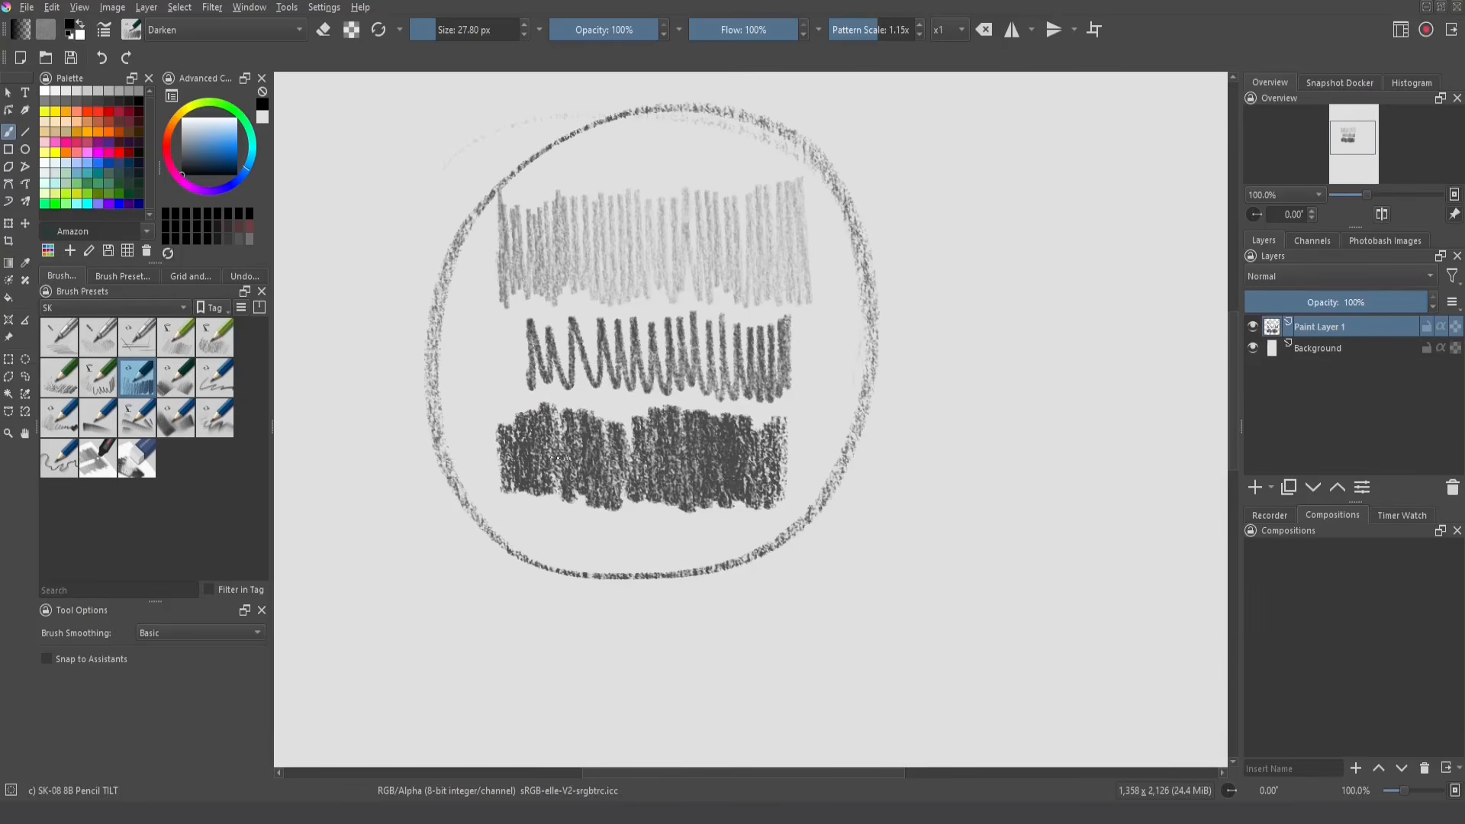
pyautogui.hotkey('ctrl', 'z')
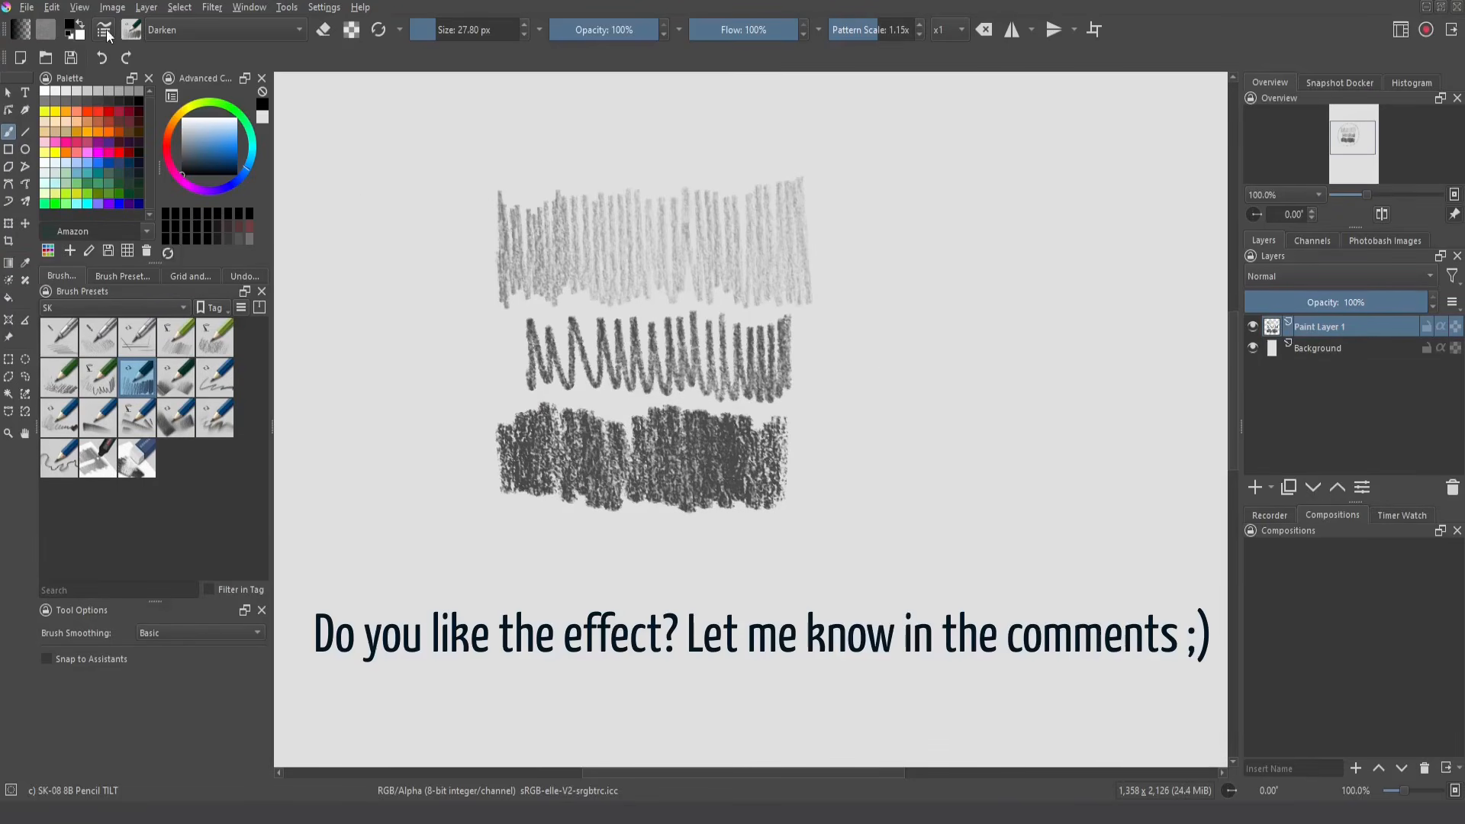
# Raise the Value strength of the SK-08 8B Pencil TILT and shade a comparison patch to the right of the dark block
pyautogui.click(104, 29)
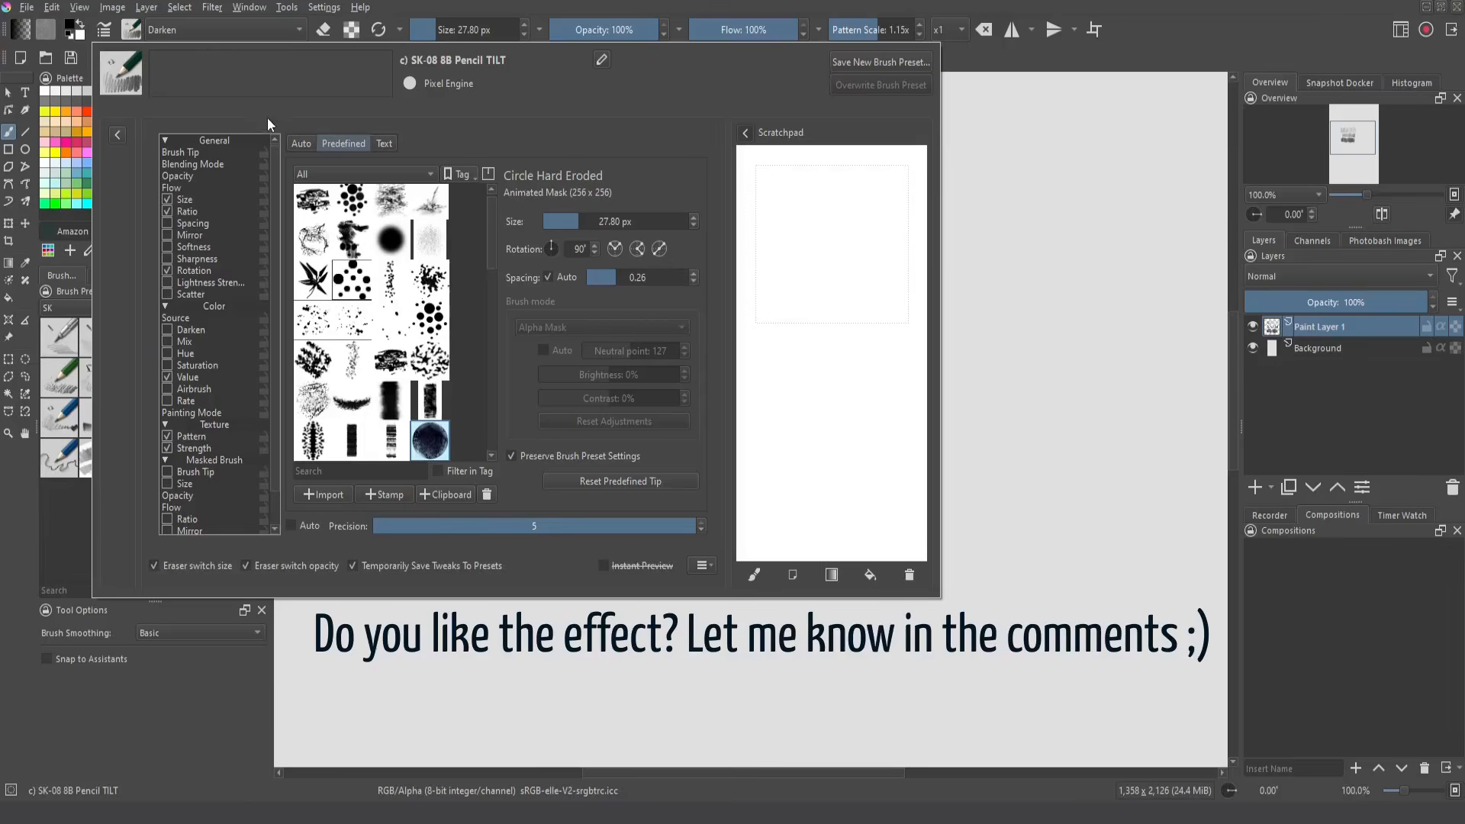
pyautogui.click(198, 377)
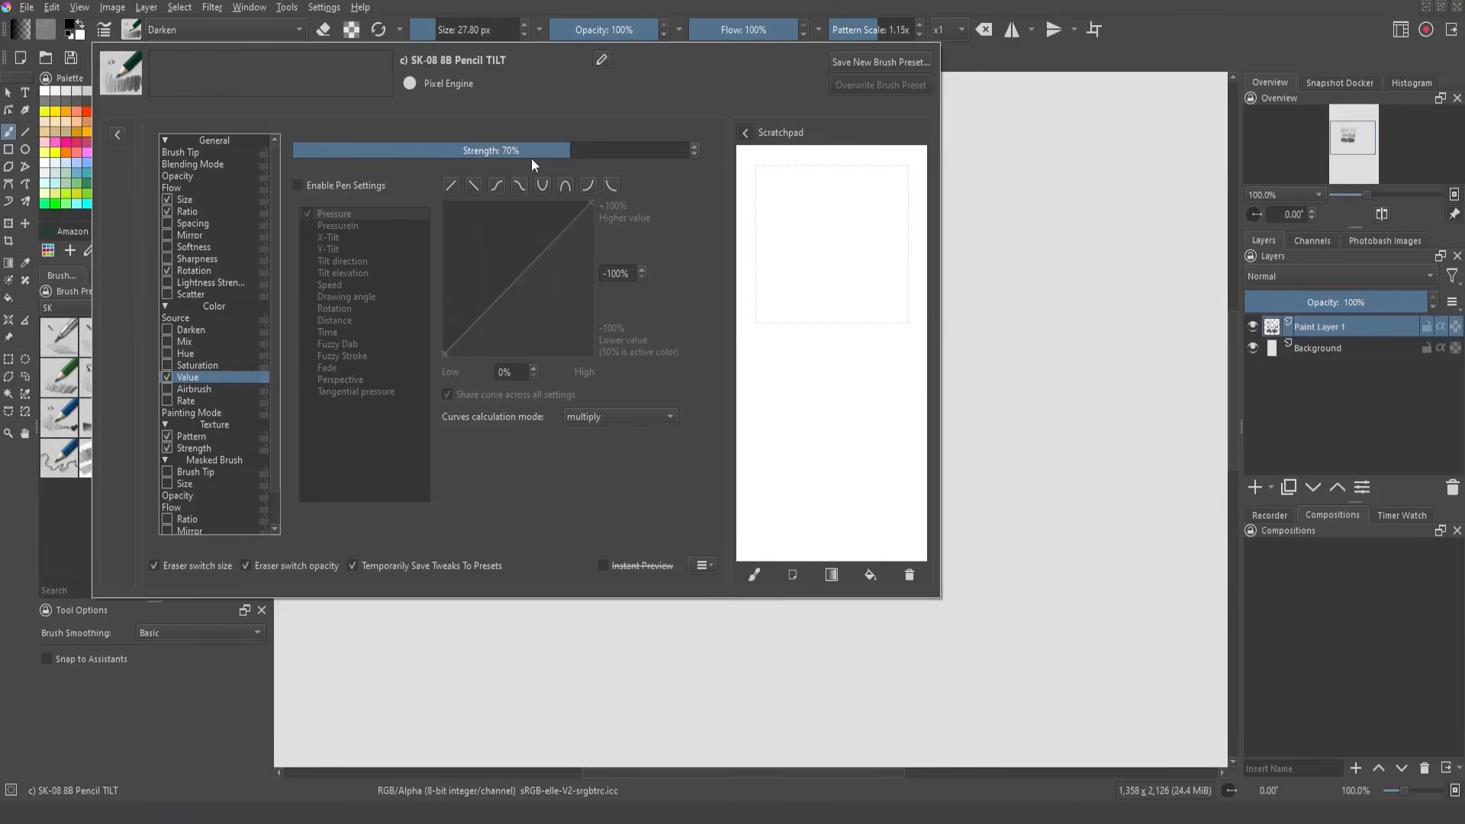
pyautogui.moveTo(534, 155); pyautogui.dragTo(585, 143)
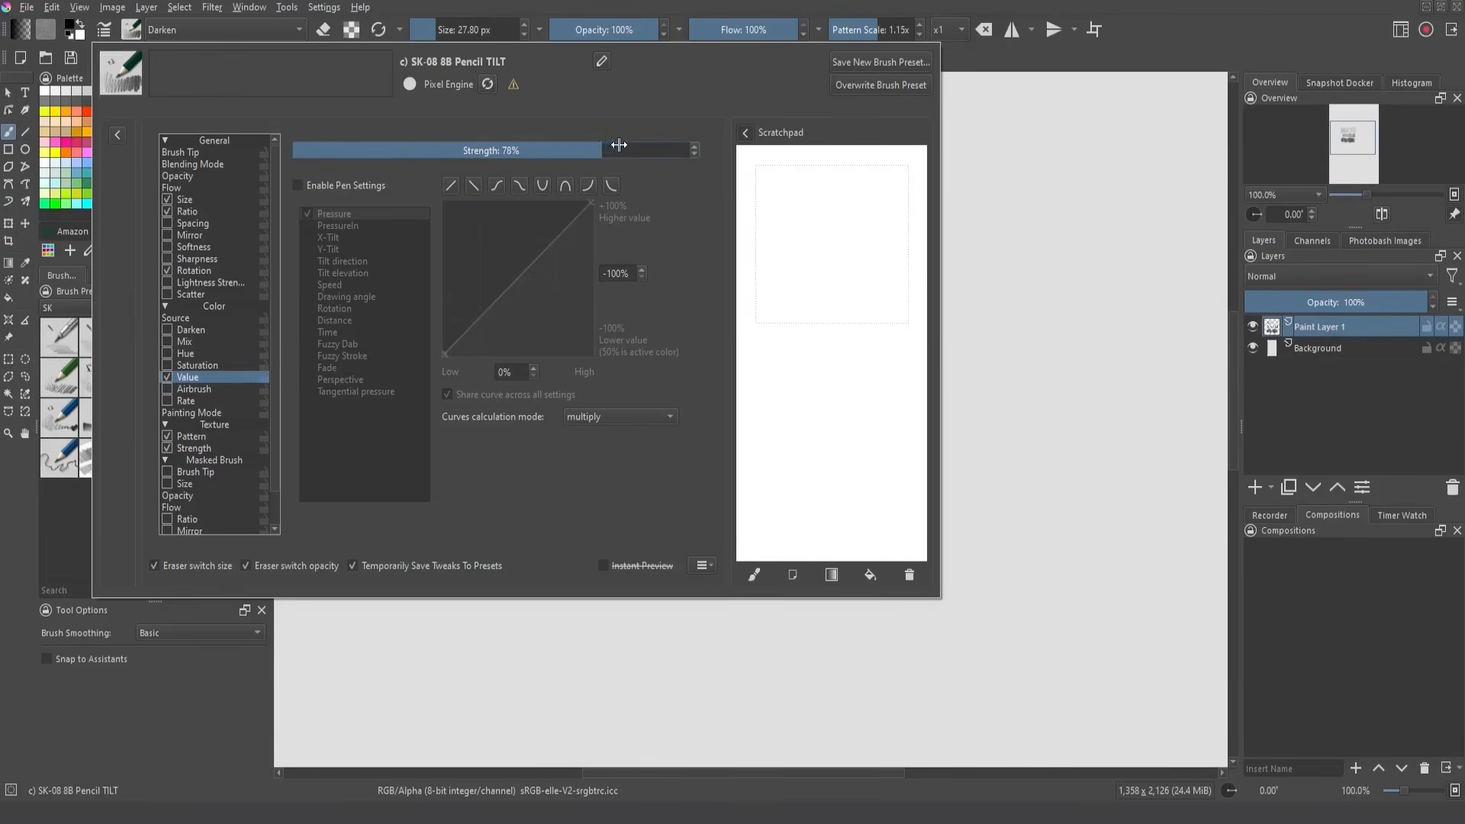
pyautogui.click(1025, 314)
pyautogui.moveTo(900, 400)
pyautogui.mouseDown()
pyautogui.moveTo(840, 512)
pyautogui.moveTo(844, 446)
pyautogui.moveTo(920, 458)
pyautogui.moveTo(927, 496)
pyautogui.mouseUp()
# Restore the 8B pencil preset's saved settings, and disable and lock its Value option
pyautogui.click(107, 29)
pyautogui.click(487, 84)
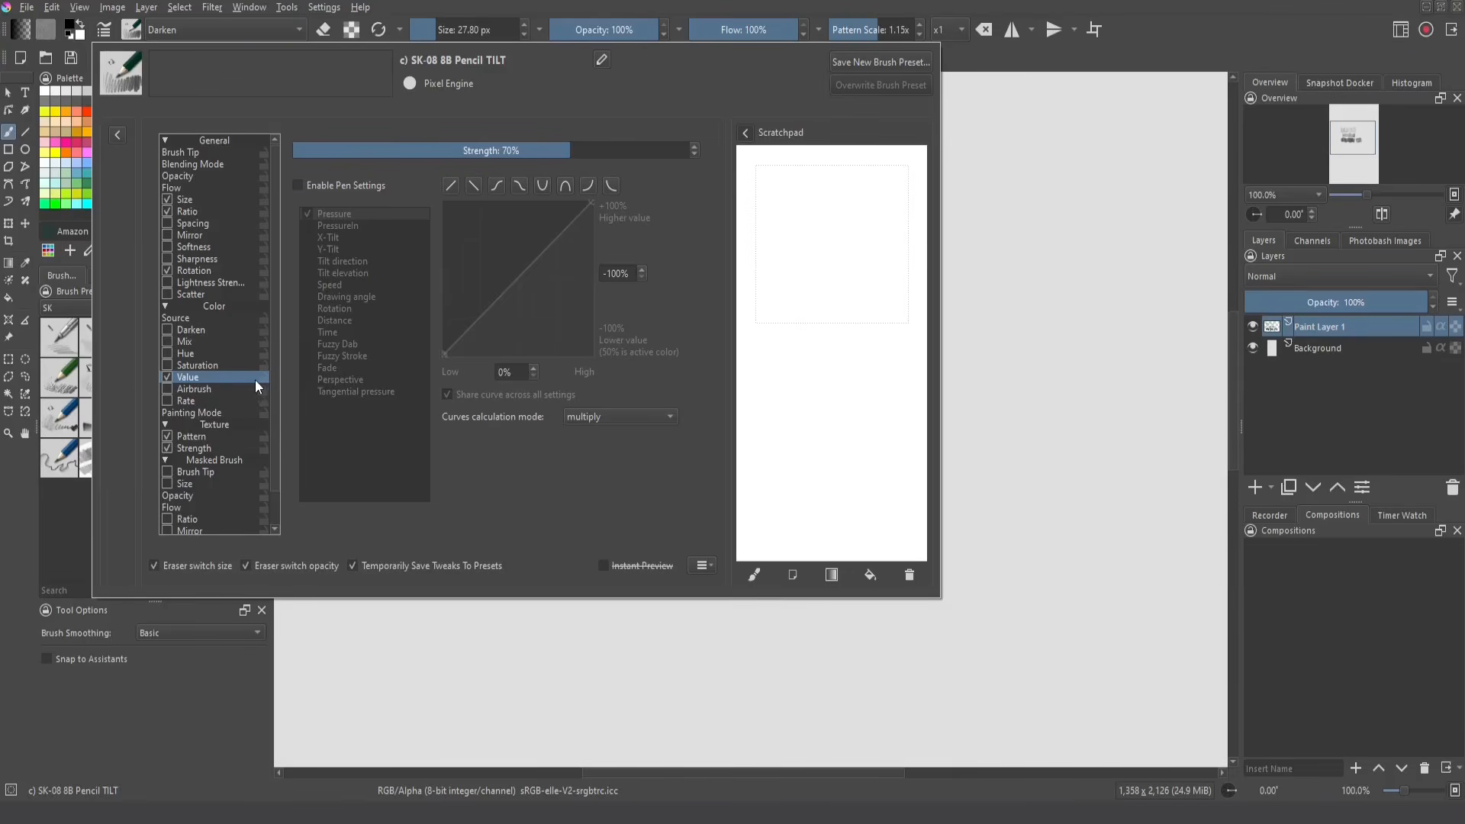
pyautogui.click(167, 374)
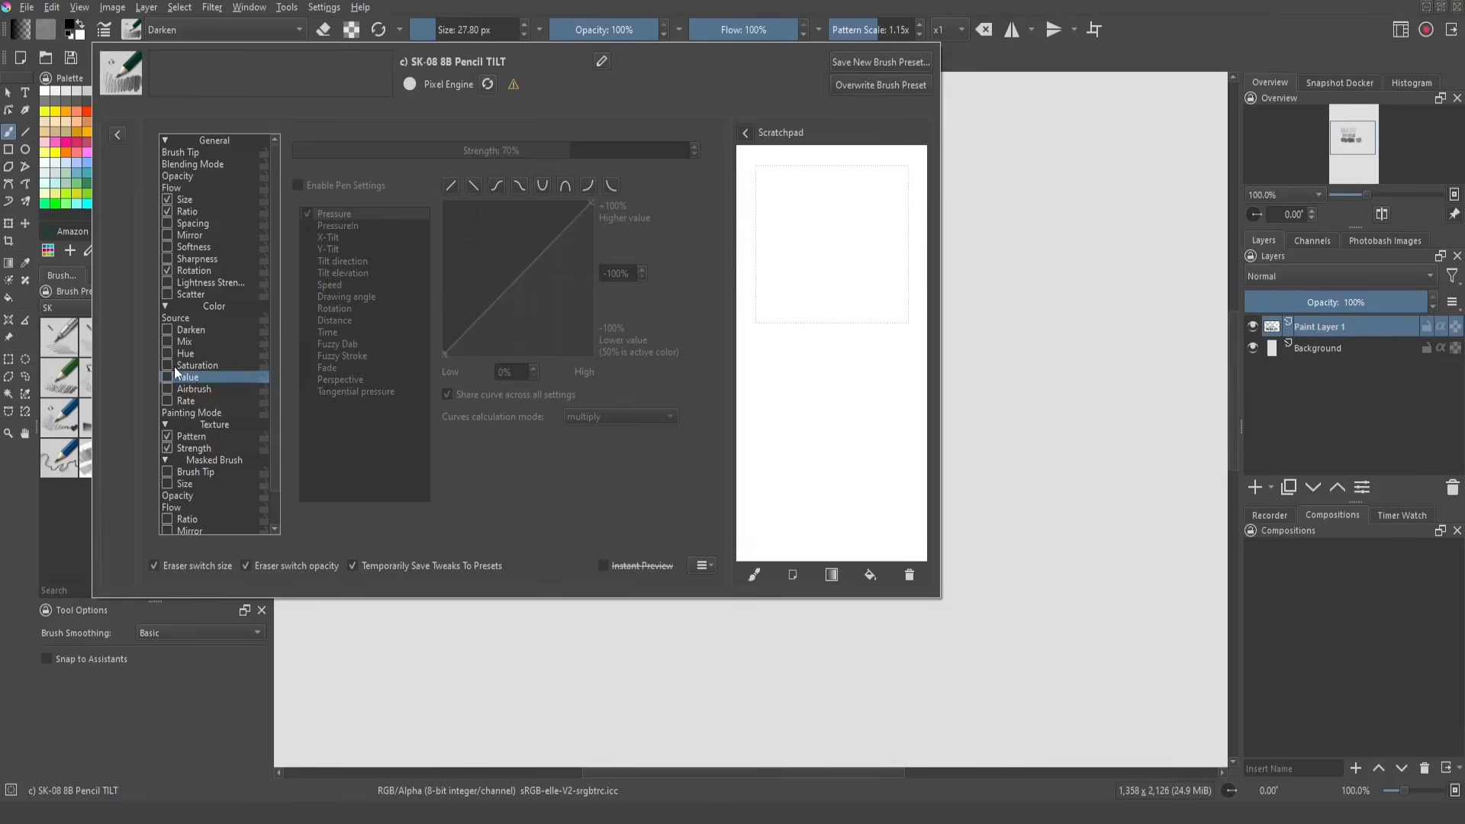
pyautogui.rightClick(255, 377)
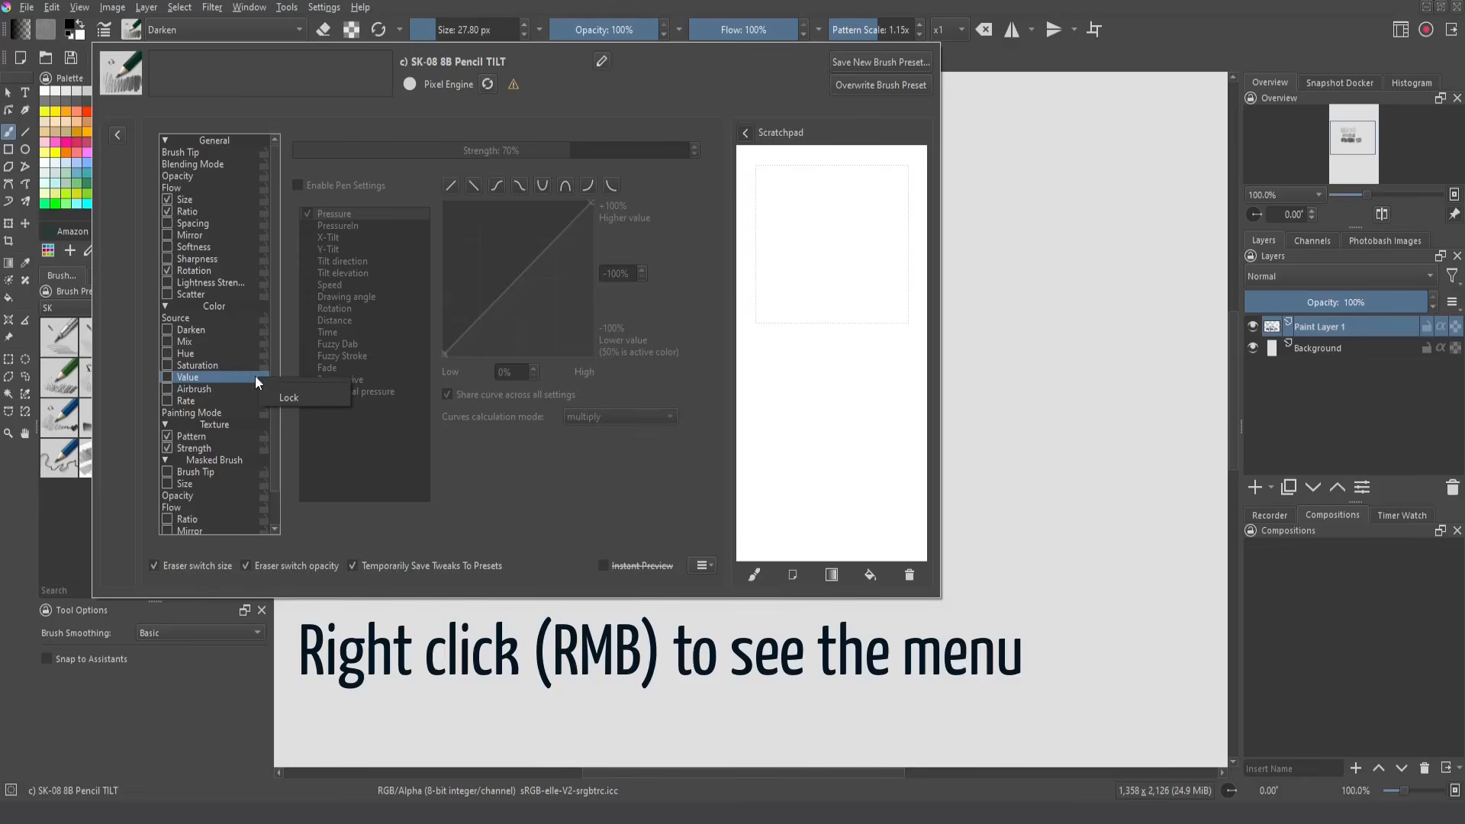
pyautogui.click(277, 397)
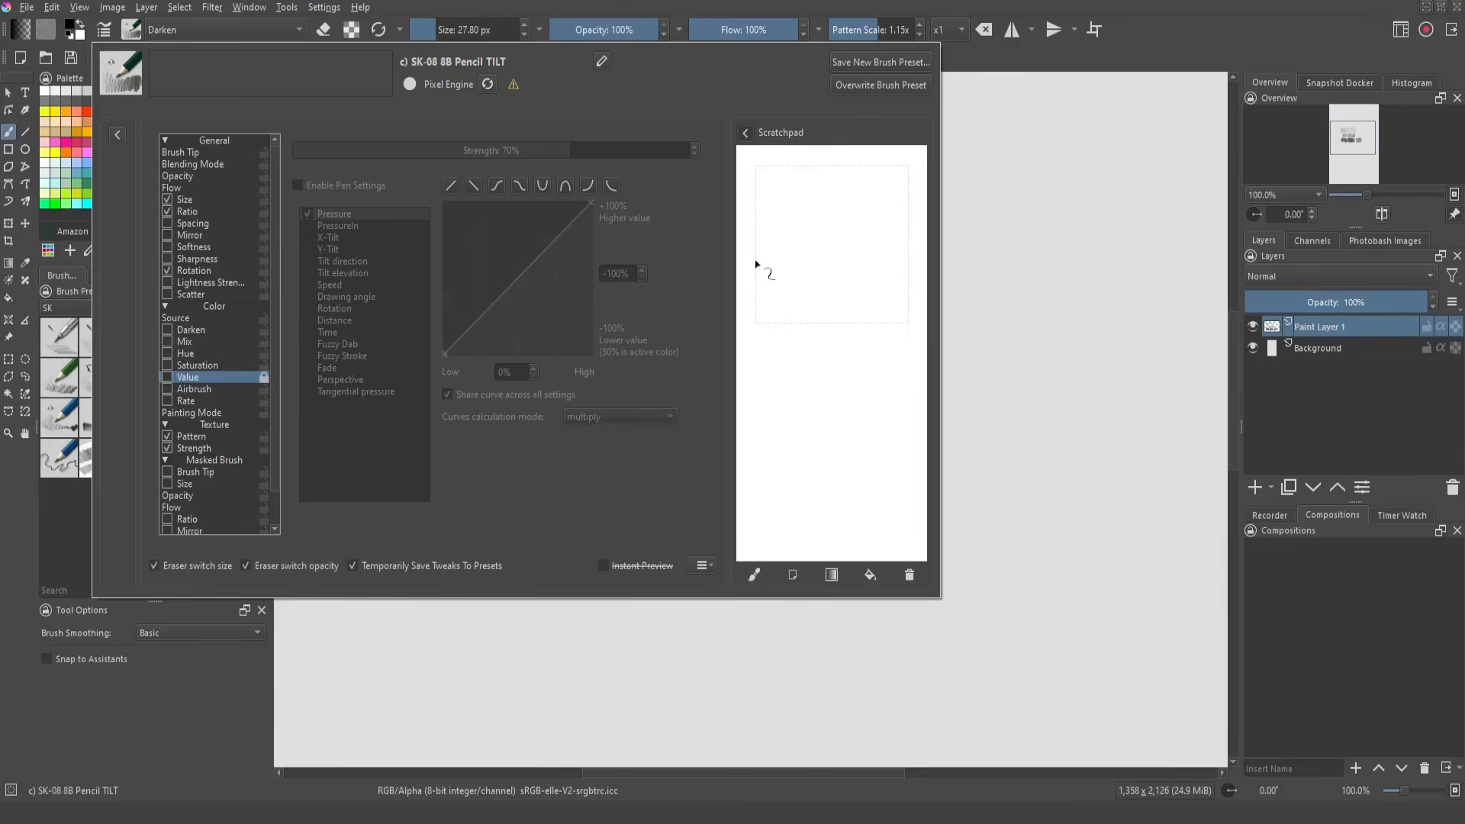
pyautogui.click(984, 323)
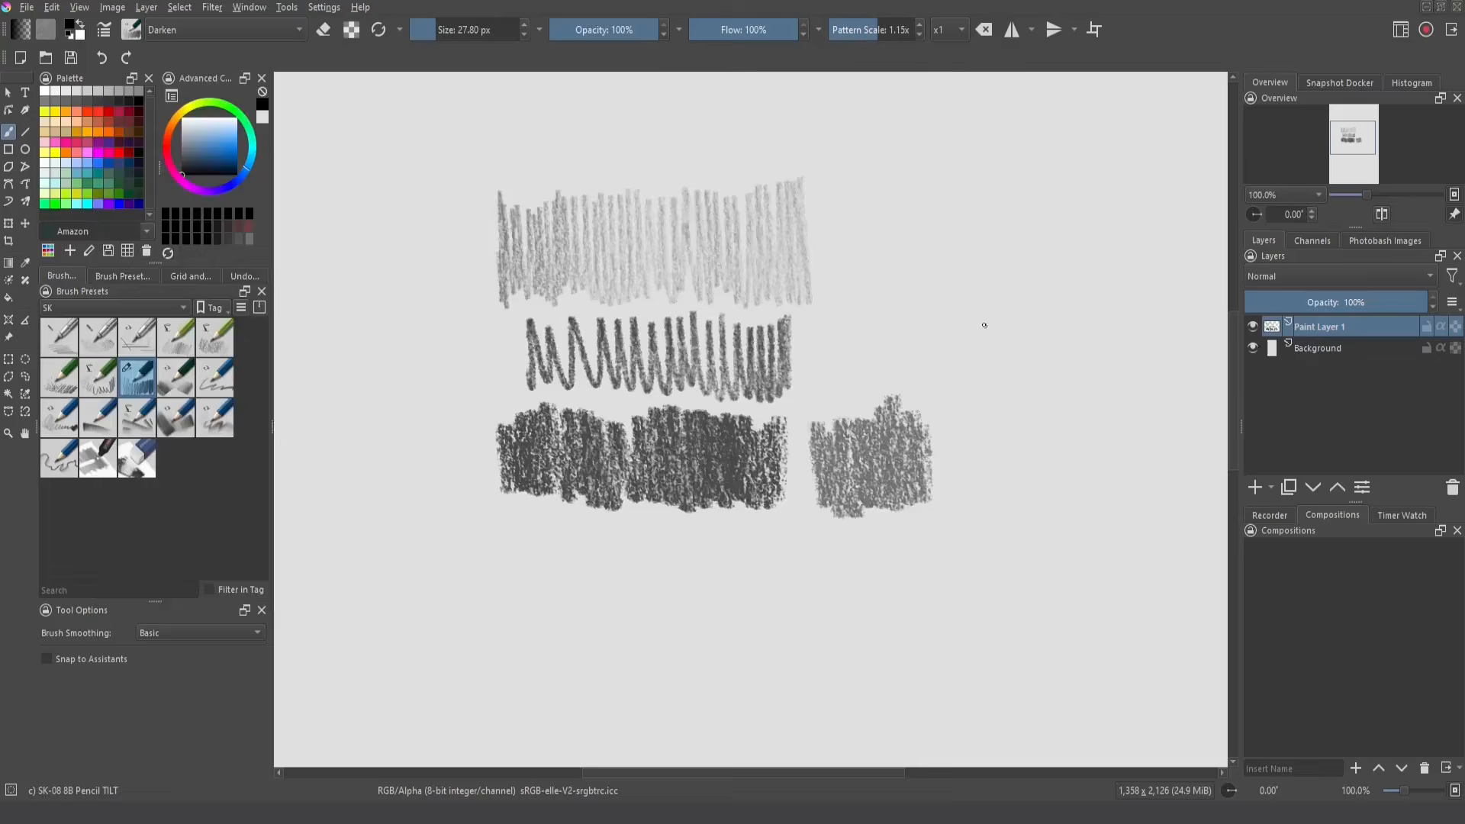
# Switch to the SK-04 2B Pencil TILT, try shading a patch beside the top row, and undo it
pyautogui.click(183, 343)
pyautogui.moveTo(920, 191)
pyautogui.mouseDown()
pyautogui.moveTo(920, 294)
pyautogui.moveTo(893, 237)
pyautogui.moveTo(883, 282)
pyautogui.mouseUp()
pyautogui.hotkey('ctrl', 'z')
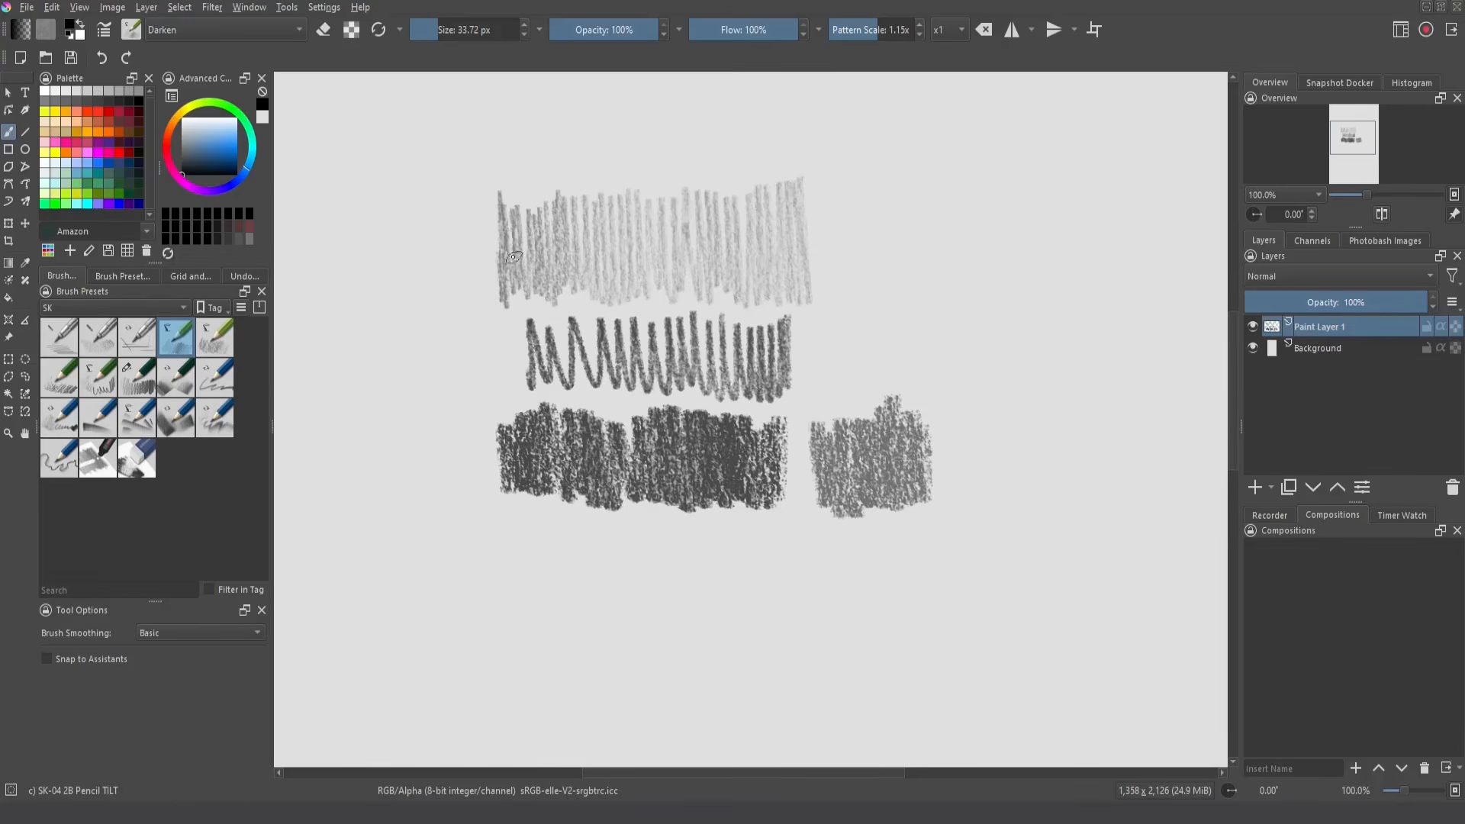
# Choose a medium blue and shade a patch to the right of the top row of strokes
pyautogui.click(200, 149)
pyautogui.moveTo(200, 150); pyautogui.dragTo(203, 148)
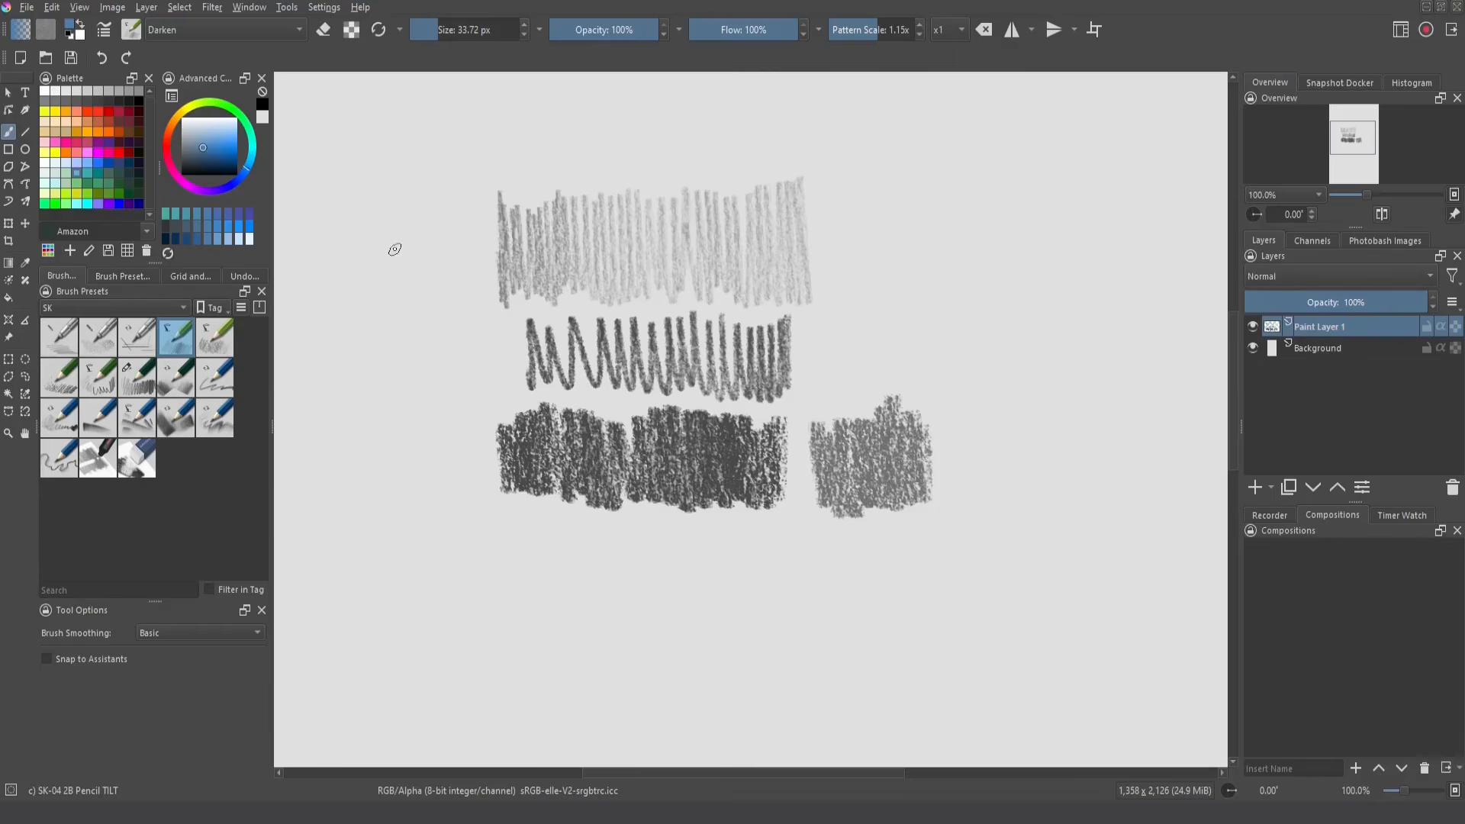
pyautogui.moveTo(947, 183)
pyautogui.mouseDown()
pyautogui.moveTo(945, 301)
pyautogui.moveTo(925, 297)
pyautogui.moveTo(916, 191)
pyautogui.moveTo(907, 290)
pyautogui.moveTo(885, 297)
pyautogui.moveTo(872, 199)
pyautogui.moveTo(849, 290)
pyautogui.moveTo(838, 274)
pyautogui.moveTo(874, 298)
pyautogui.moveTo(947, 198)
pyautogui.moveTo(925, 305)
pyautogui.moveTo(919, 221)
pyautogui.mouseUp()
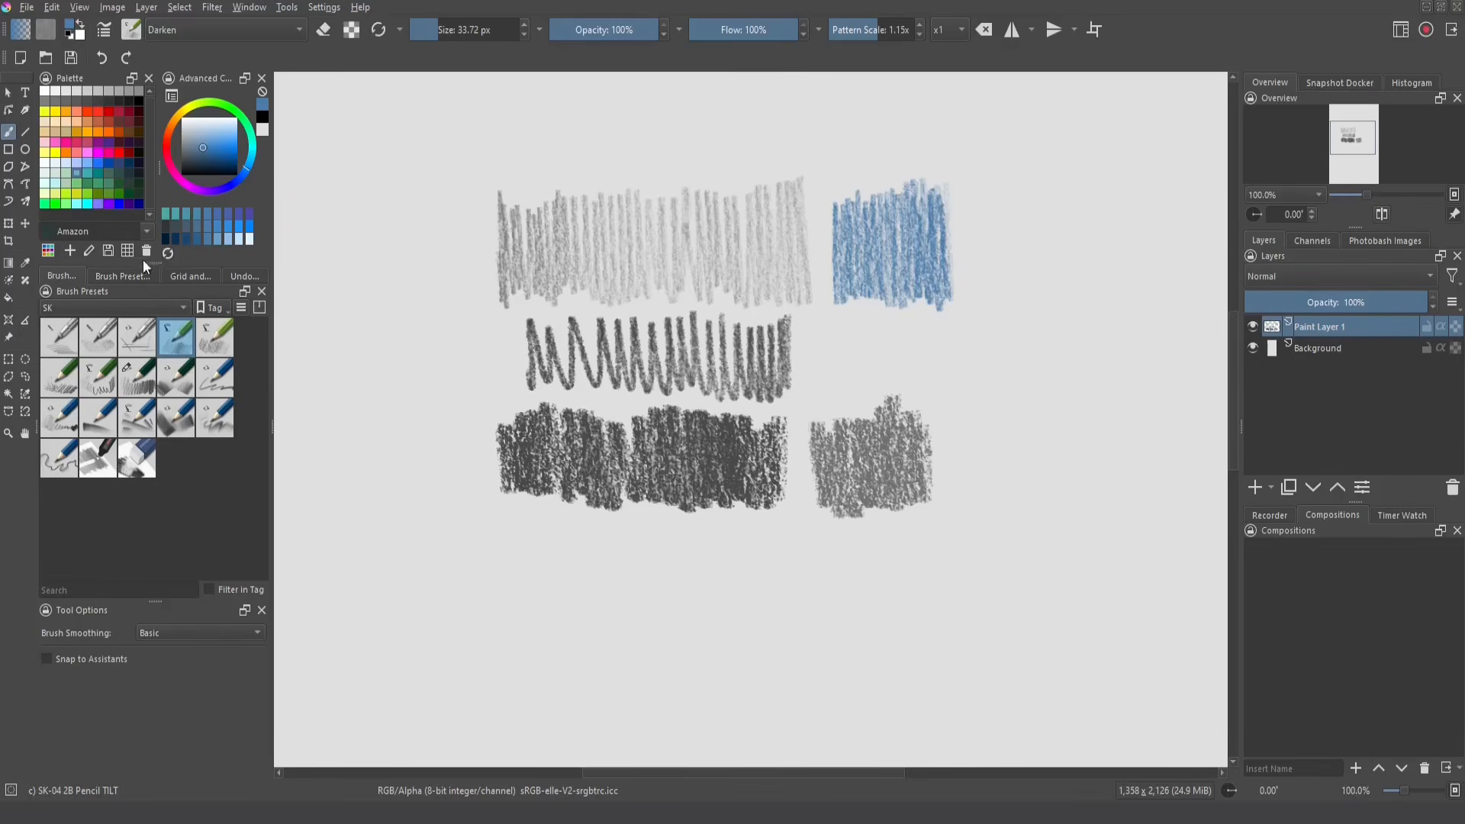
# Shade a blue patch with the SK-08 8B Pencil TILT below the first blue patch and add an arrow mark beside them
pyautogui.click(137, 378)
pyautogui.moveTo(947, 313)
pyautogui.mouseDown()
pyautogui.moveTo(912, 382)
pyautogui.moveTo(893, 313)
pyautogui.moveTo(835, 382)
pyautogui.moveTo(828, 321)
pyautogui.mouseUp()
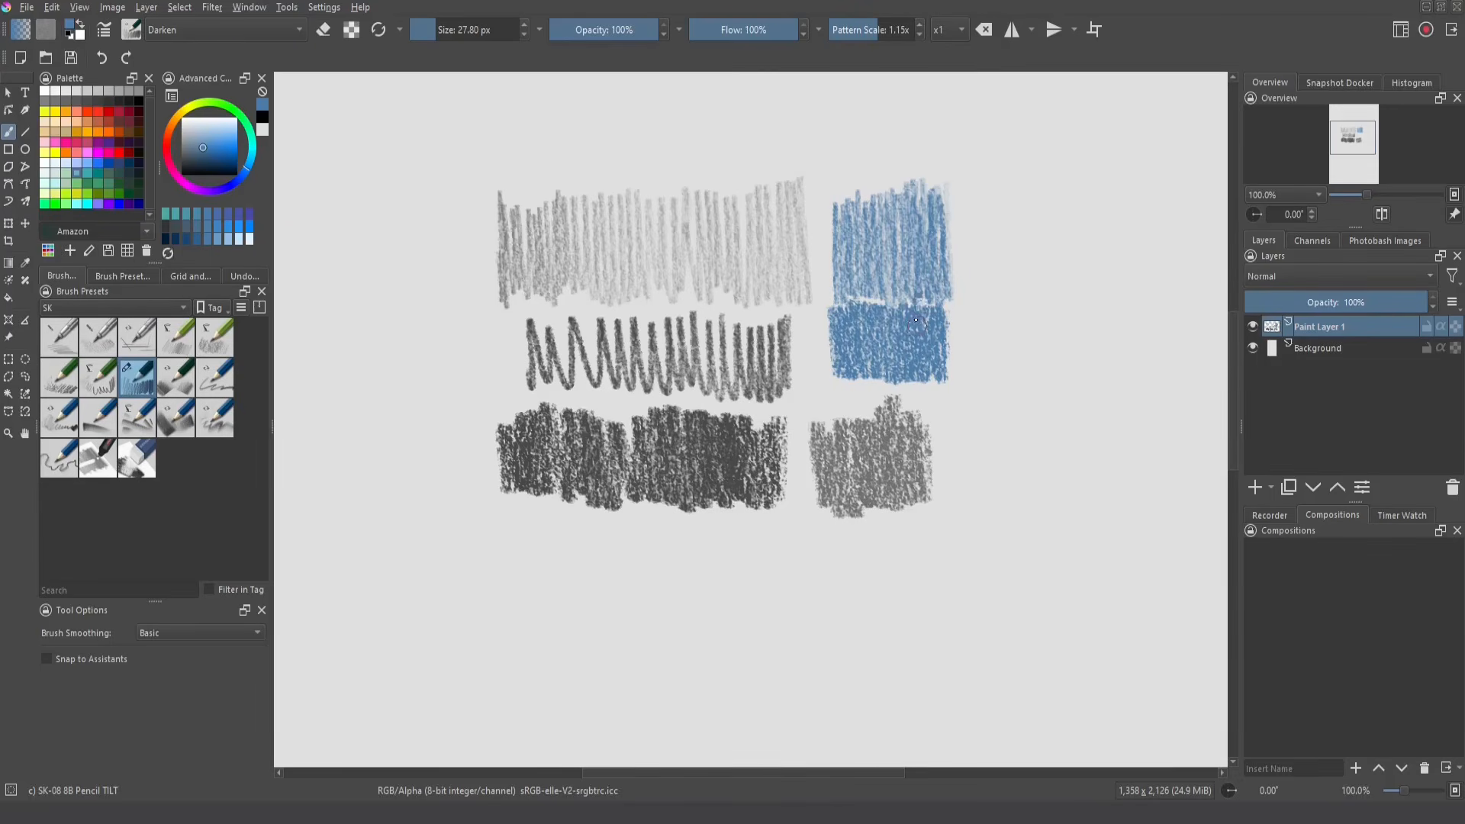
pyautogui.moveTo(951, 238)
pyautogui.mouseDown()
pyautogui.moveTo(981, 275)
pyautogui.moveTo(959, 336)
pyautogui.mouseUp()
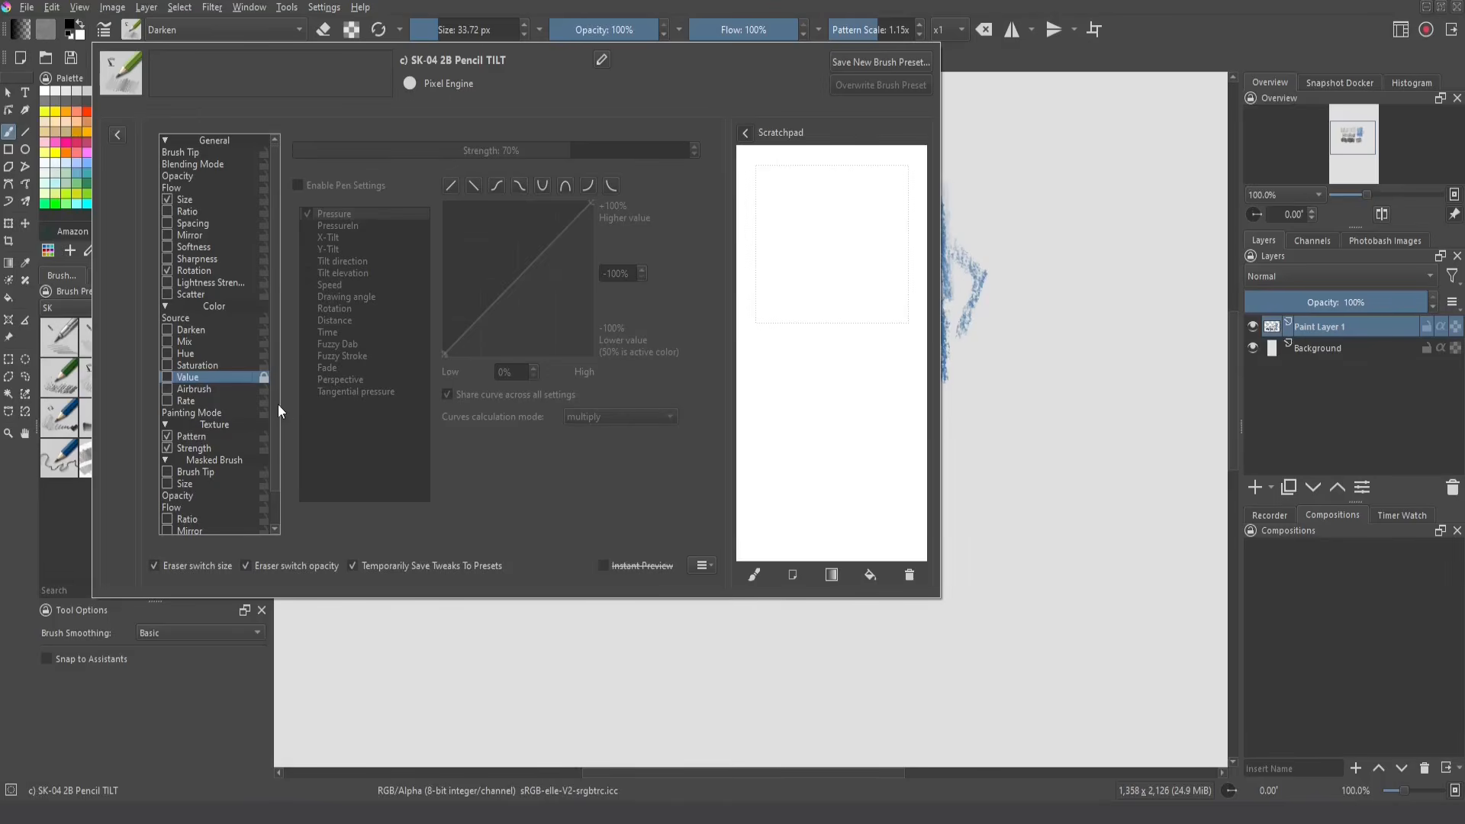
# Unlock the SK-04 2B Pencil TILT's Value option, restoring its settings from the preset, and extend the top row's left end with black strokes
pyautogui.rightClick(245, 380)
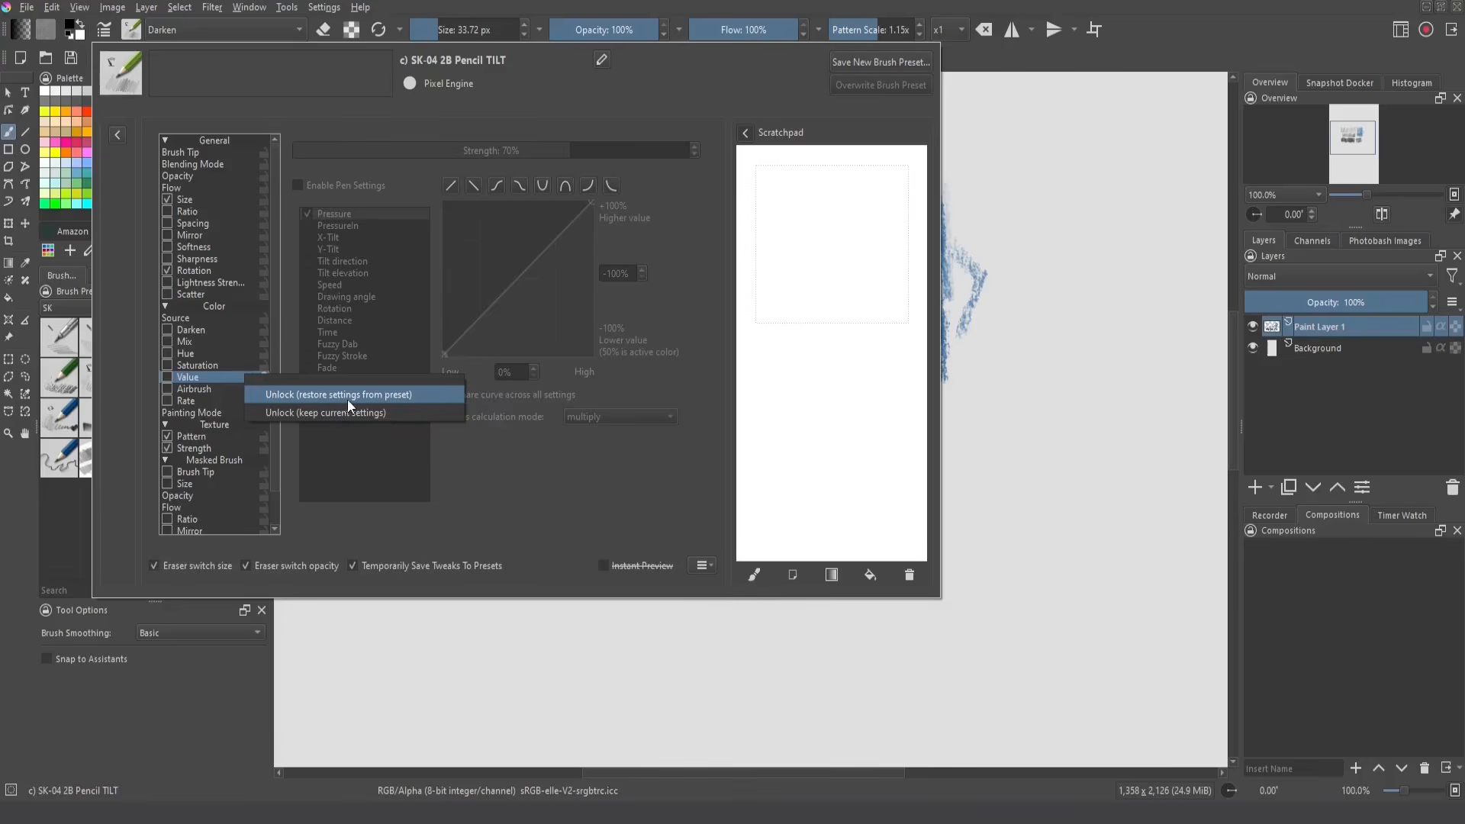
pyautogui.click(395, 397)
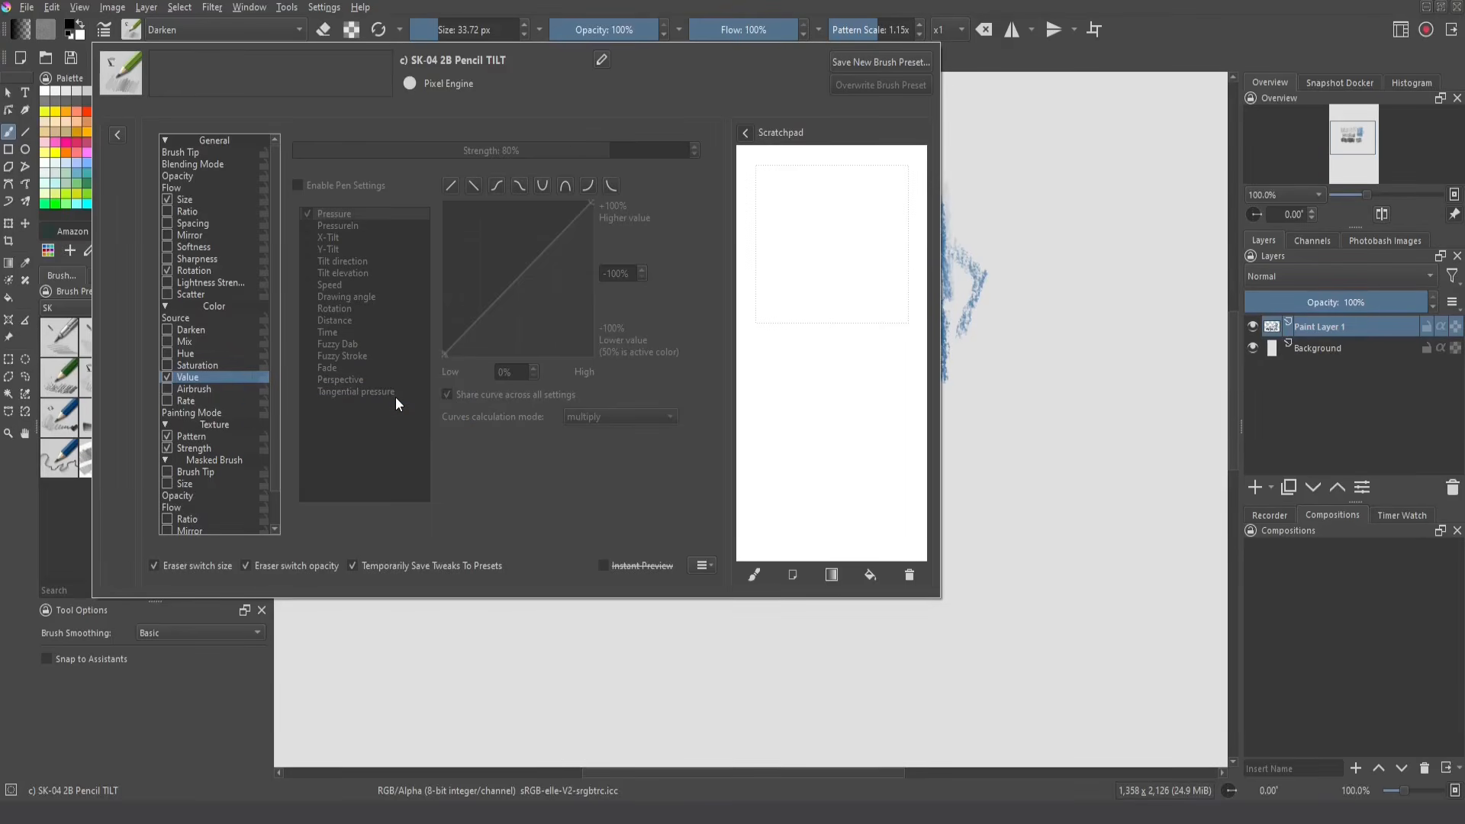
pyautogui.press('Escape')
pyautogui.moveTo(494, 195)
pyautogui.mouseDown()
pyautogui.moveTo(494, 288)
pyautogui.moveTo(466, 232)
pyautogui.moveTo(433, 285)
pyautogui.moveTo(424, 244)
pyautogui.mouseUp()
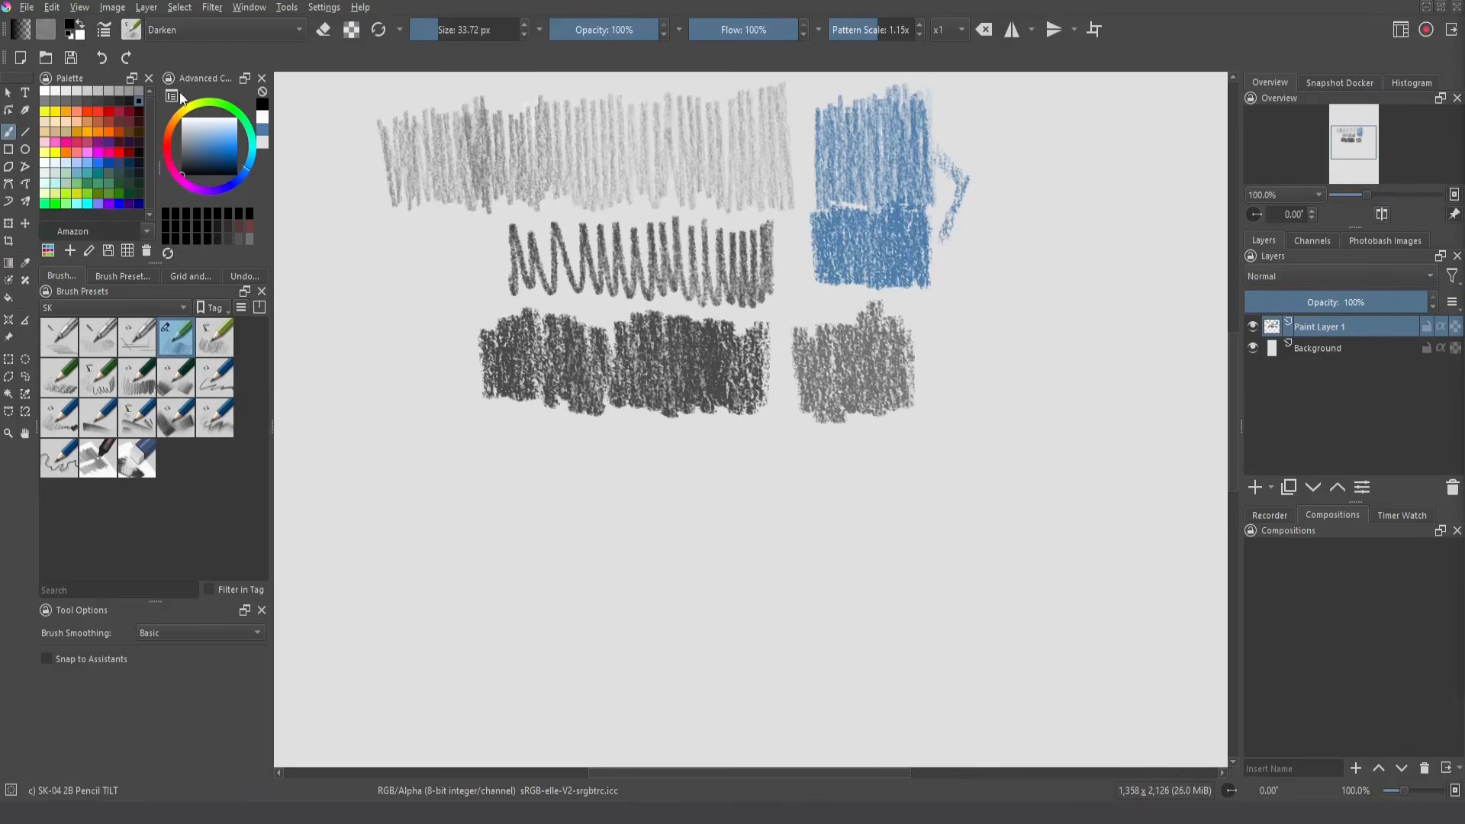
# Compare the 2B pencil's texture patterns Graphite paper 02, Graphite_RealGrain_01 and Graphite_RealGrain_02, and return to Graphite Noise paper 01
pyautogui.click(103, 30)
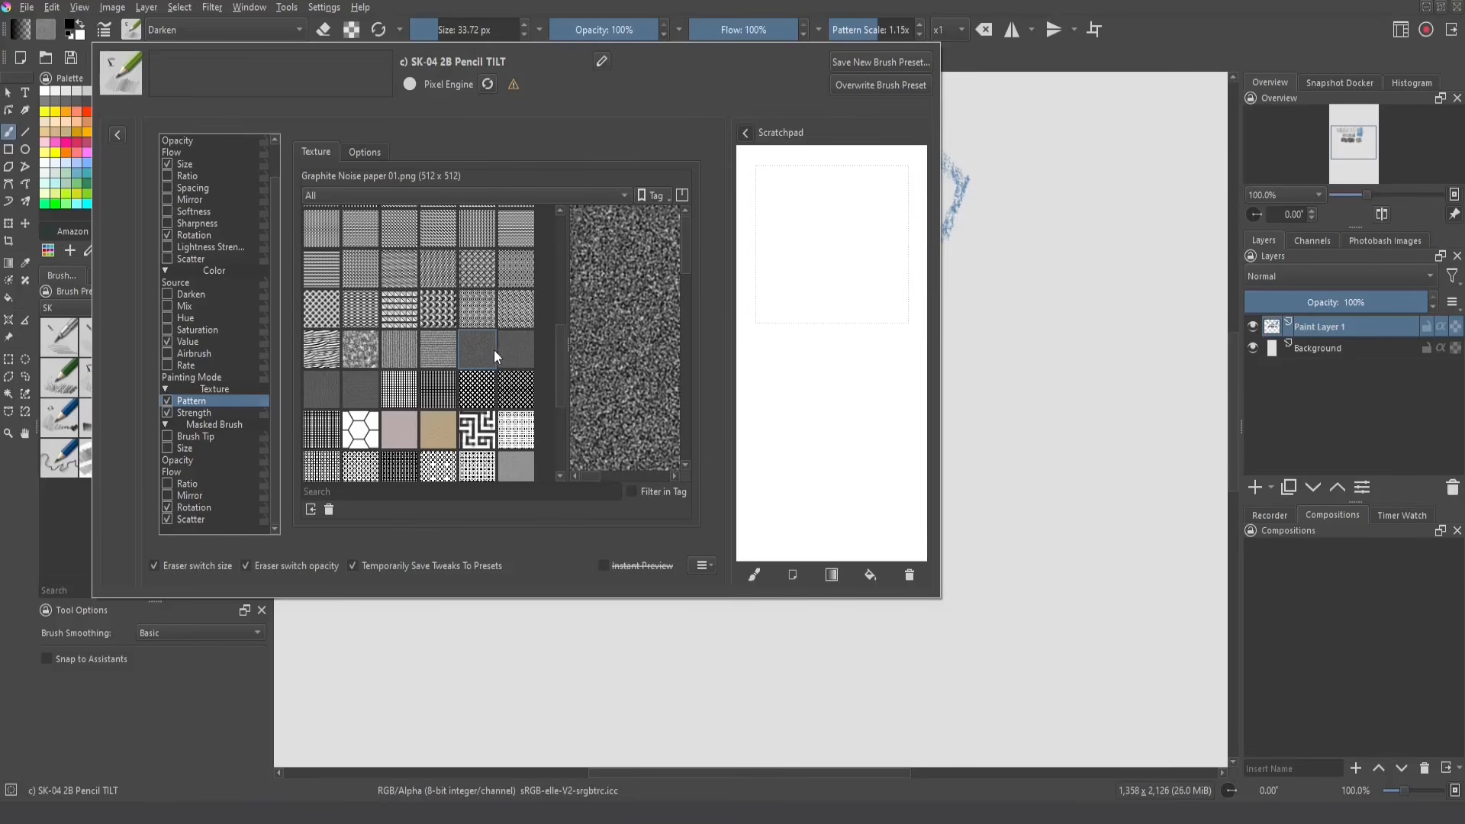
pyautogui.click(517, 352)
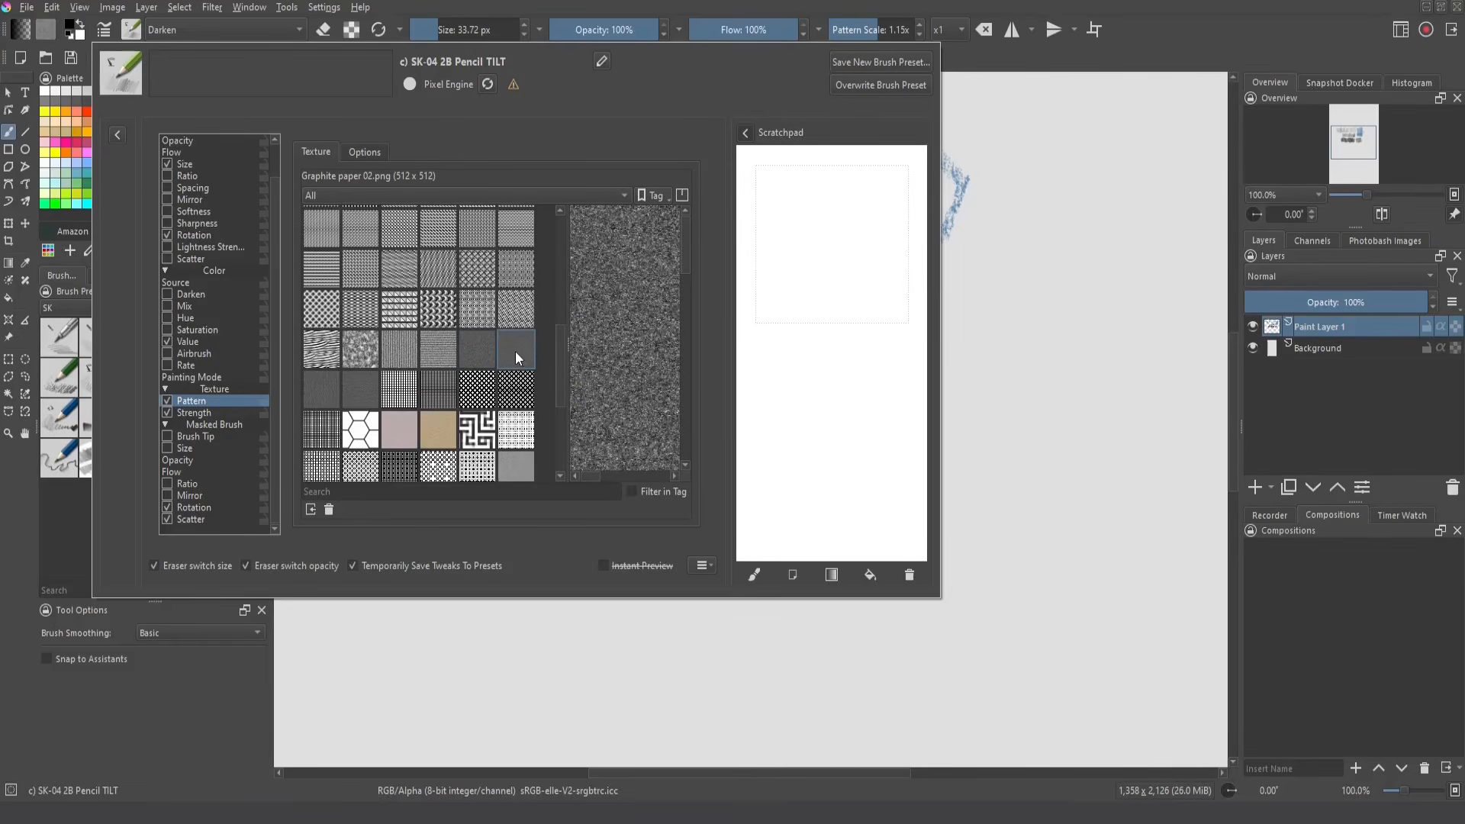
pyautogui.click(325, 395)
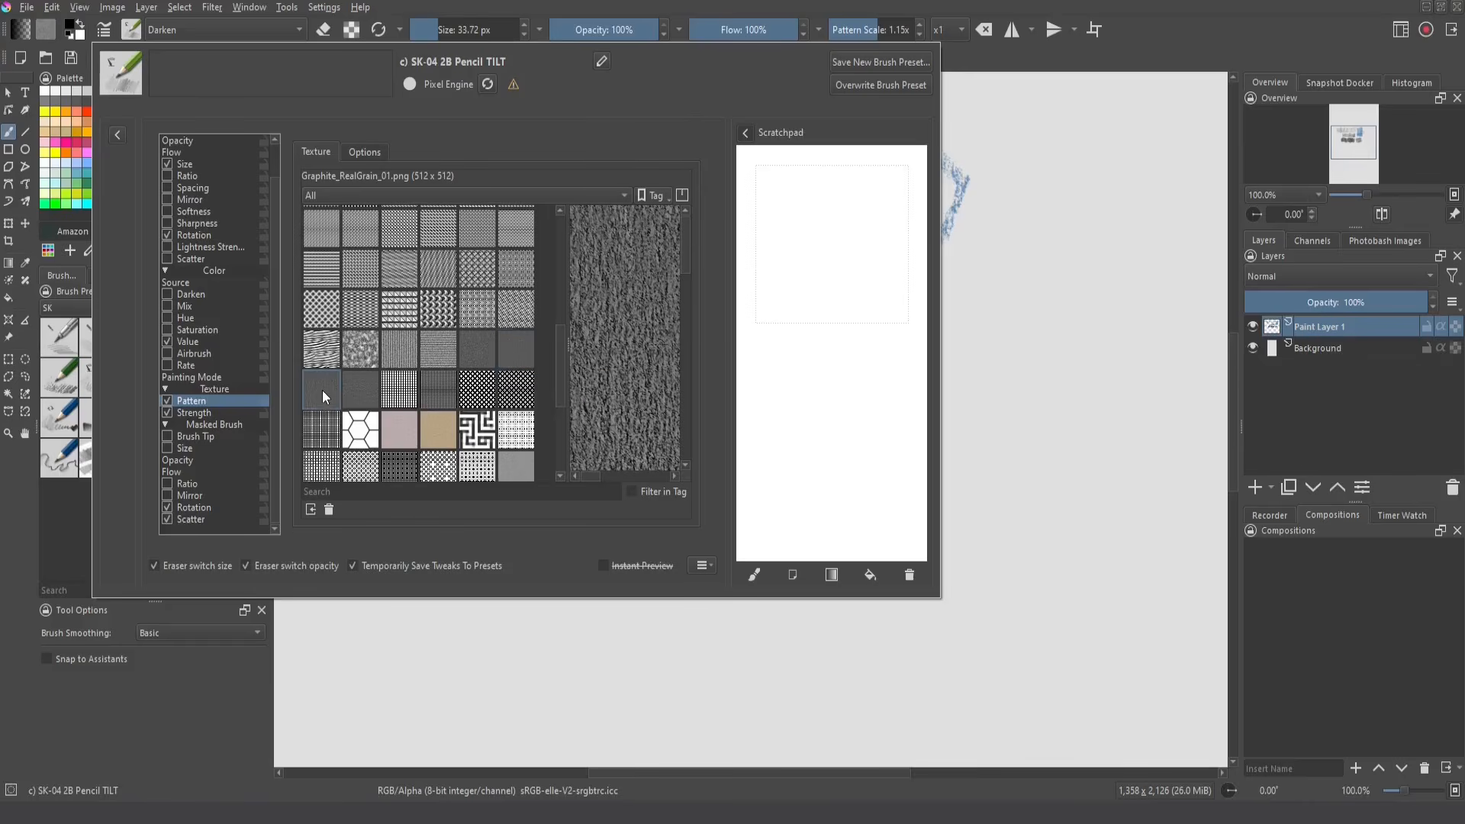
pyautogui.click(357, 389)
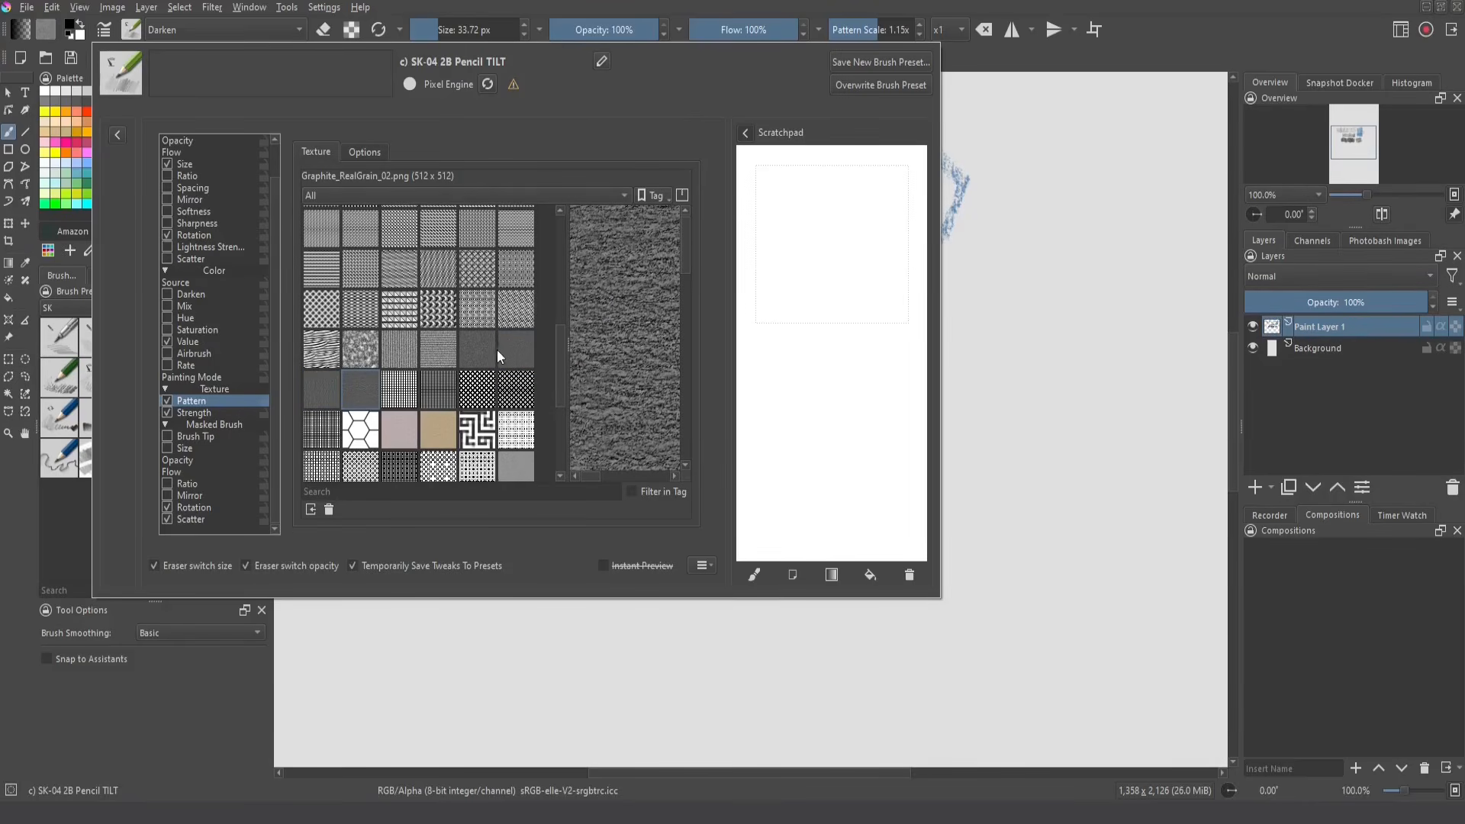
pyautogui.click(517, 350)
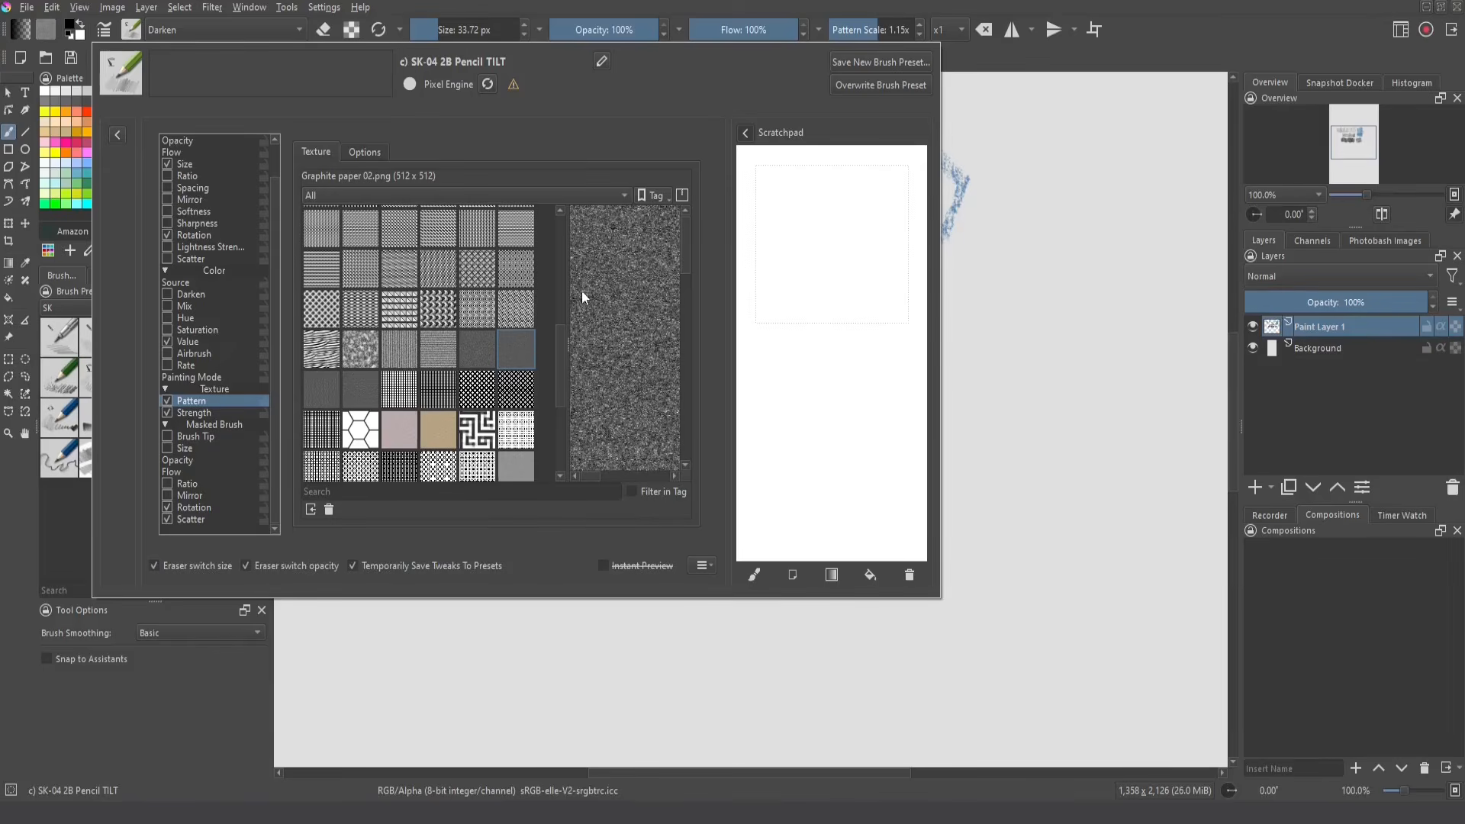
pyautogui.click(477, 349)
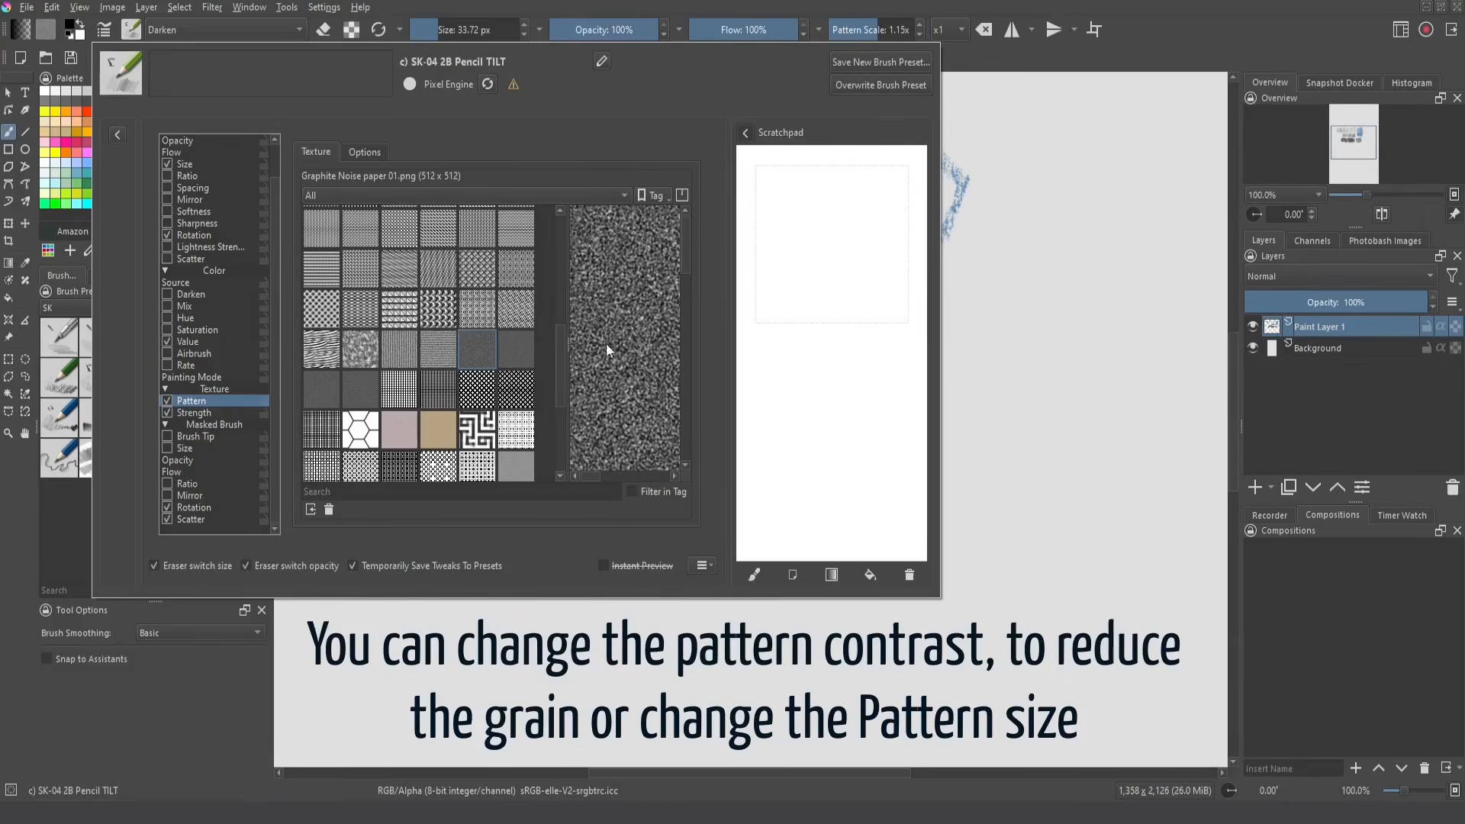
# Set the pattern to scale 0.82, Multiply texturing mode and inverted, testing the grain with strokes on the scratchpad
pyautogui.moveTo(813, 197); pyautogui.dragTo(806, 246)
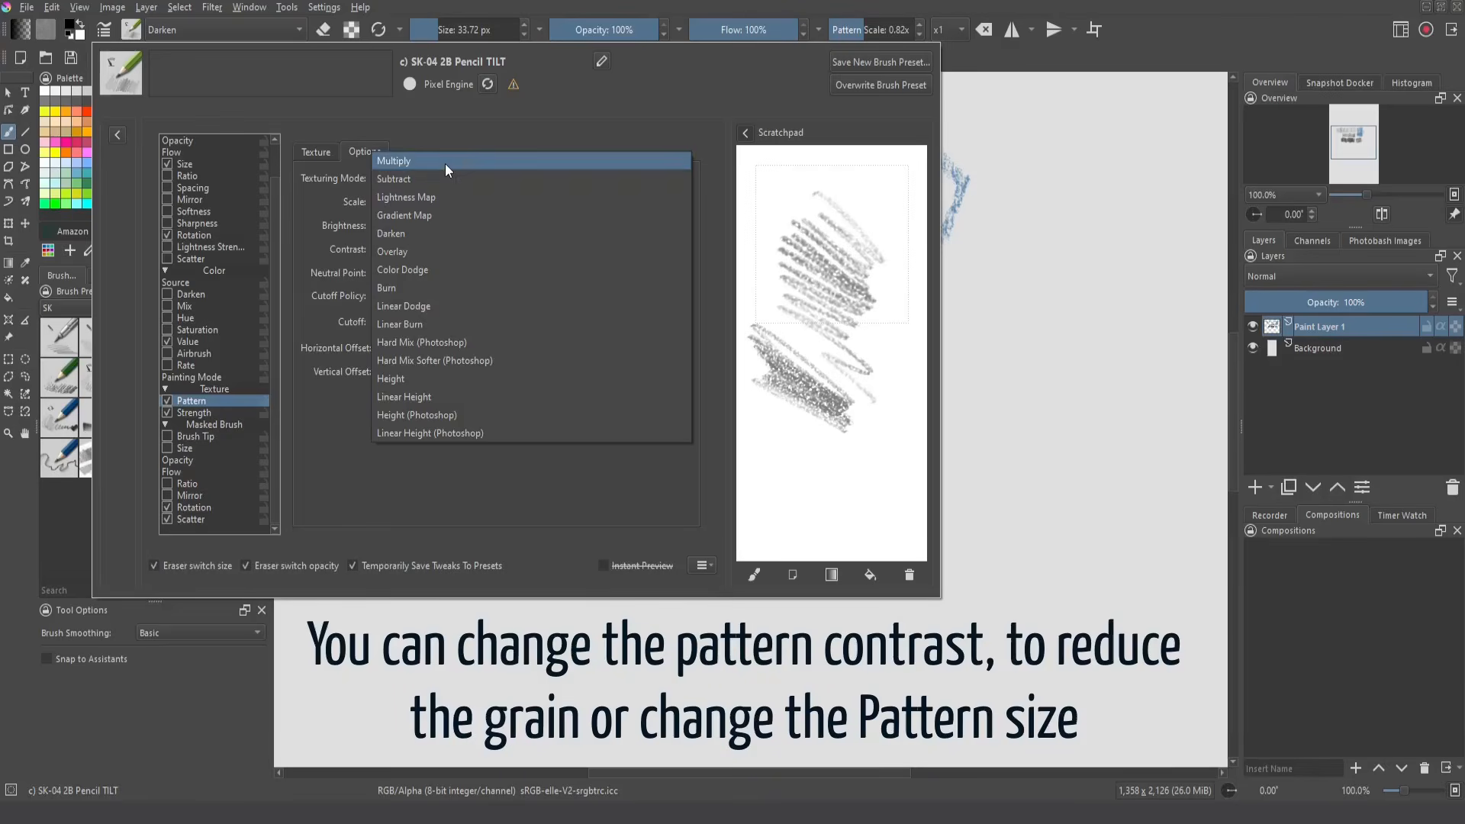
pyautogui.click(446, 162)
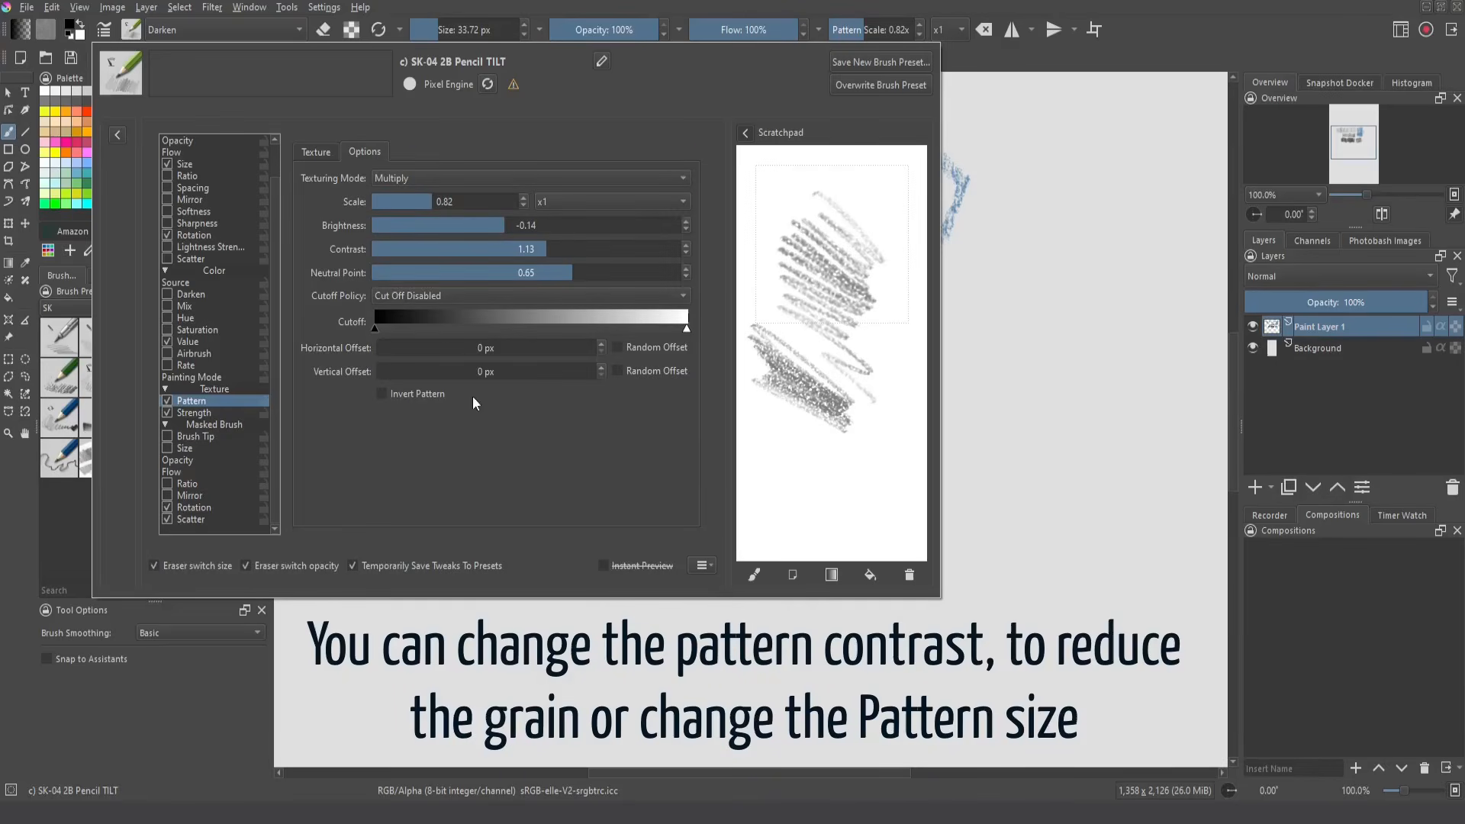
pyautogui.moveTo(808, 474)
pyautogui.mouseDown()
pyautogui.moveTo(858, 468)
pyautogui.moveTo(785, 449)
pyautogui.moveTo(840, 516)
pyautogui.moveTo(763, 468)
pyautogui.moveTo(815, 534)
pyautogui.moveTo(779, 497)
pyautogui.moveTo(762, 428)
pyautogui.mouseUp()
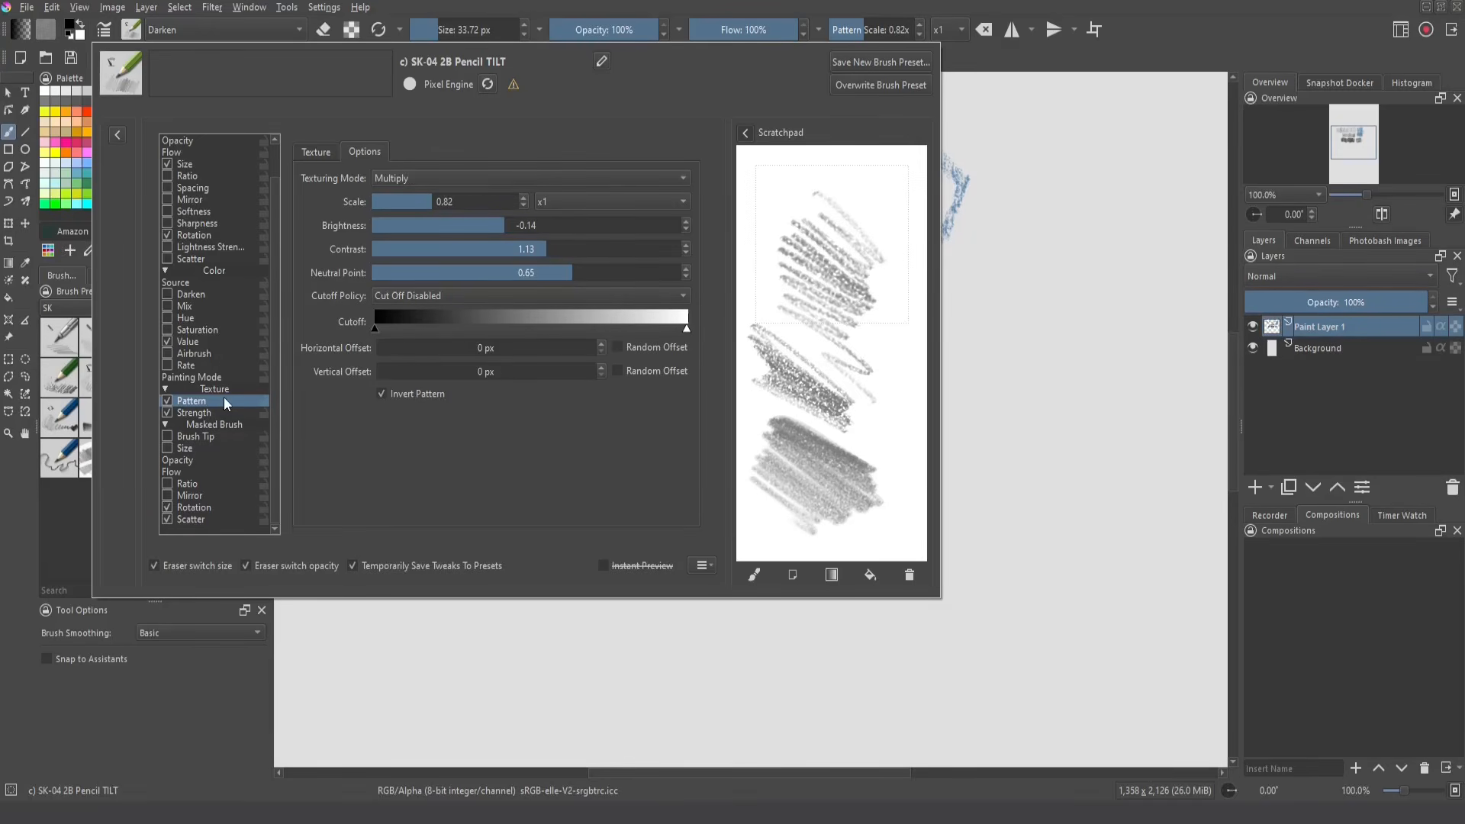
# Lock the 2B pencil's Pattern option, choose the Graphite_RealGrain_02 texture, and close the brush editor
pyautogui.rightClick(263, 401)
pyautogui.click(275, 420)
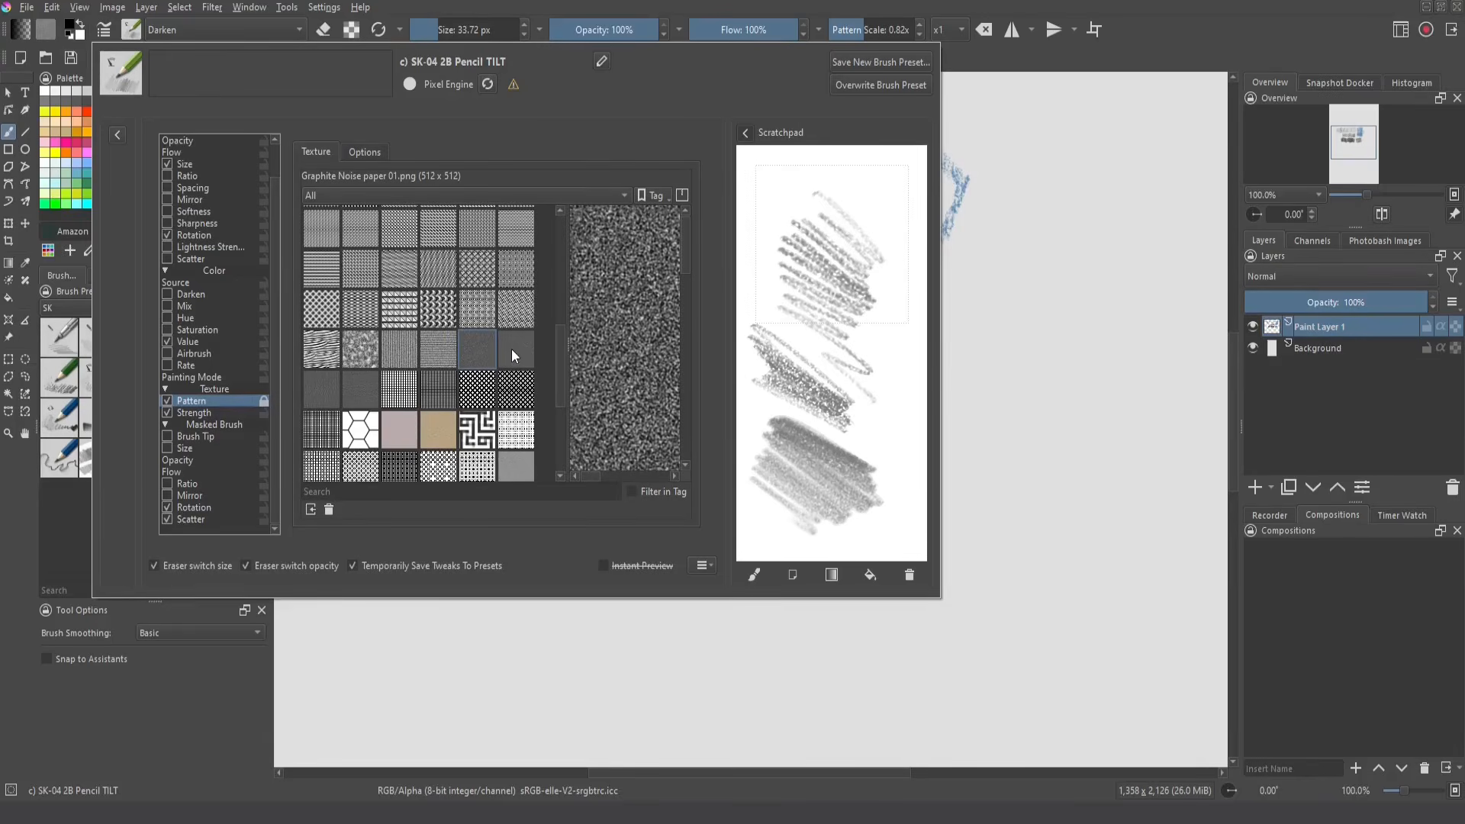
pyautogui.click(512, 349)
pyautogui.click(361, 391)
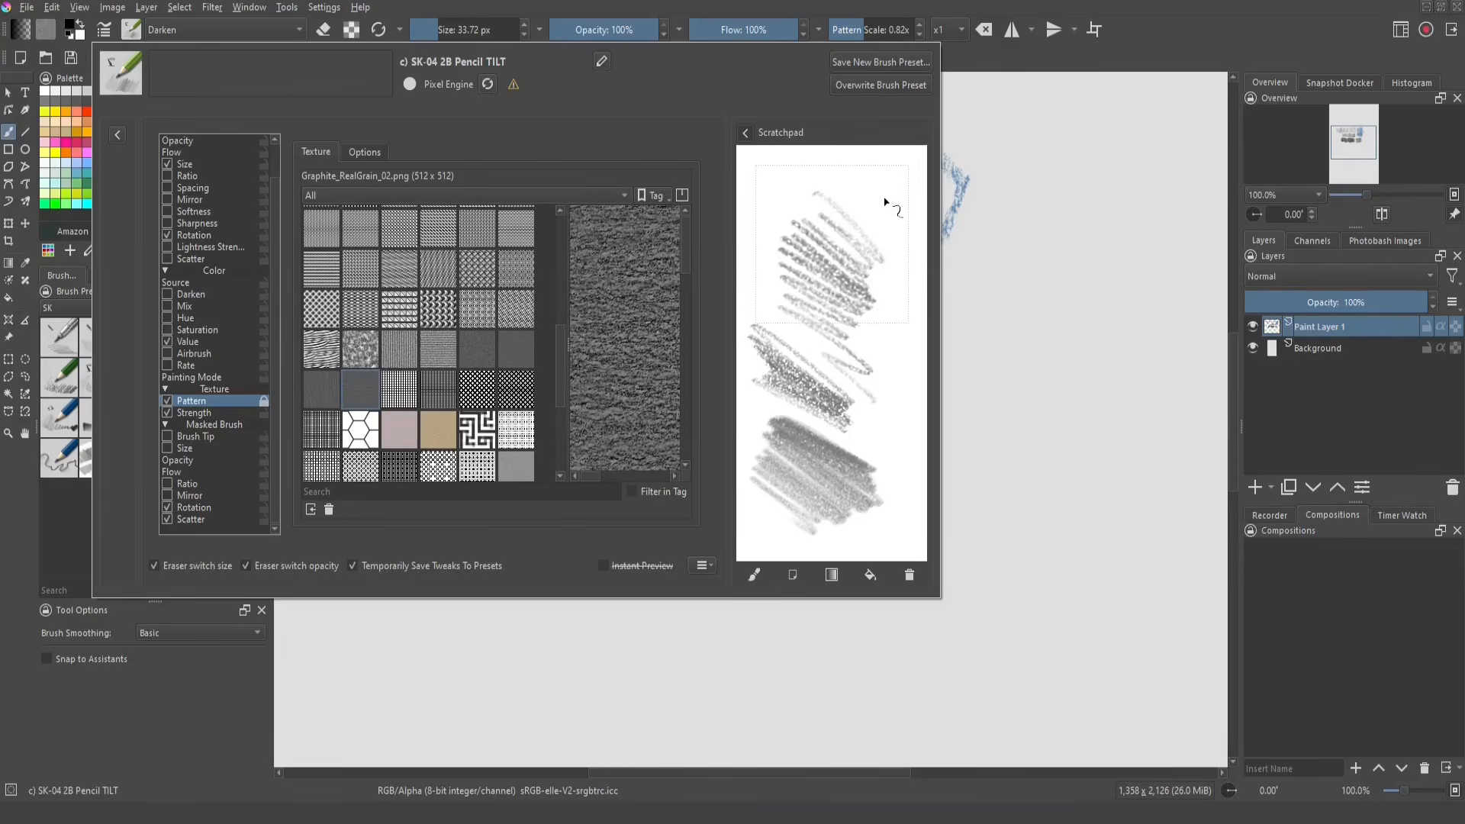
pyautogui.click(975, 340)
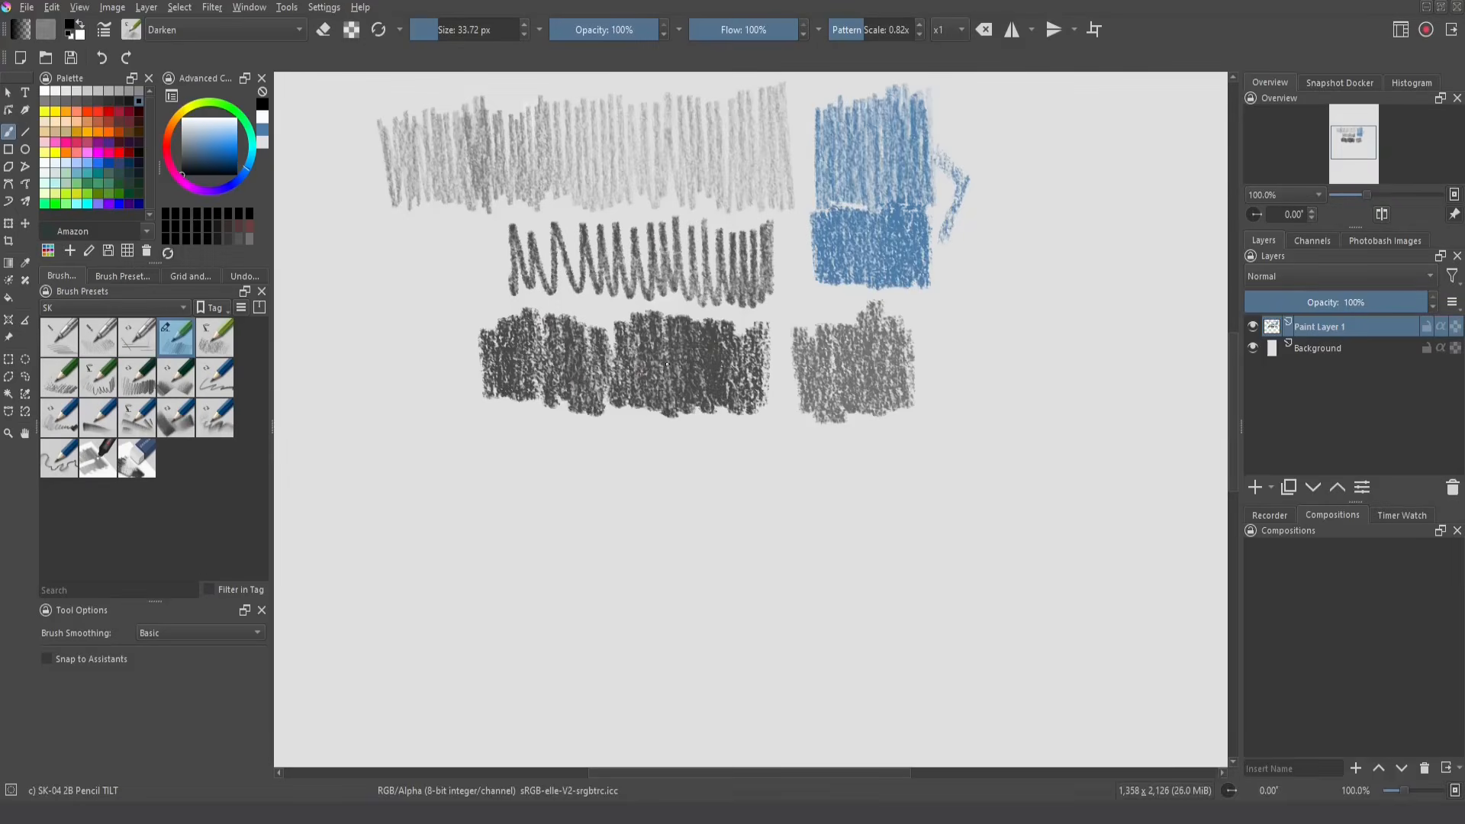
# Try the locked pattern with a 2B pencil patch left of the zigzag and an SK-08 8B Pencil TILT patch below it
pyautogui.moveTo(449, 299)
pyautogui.mouseDown()
pyautogui.moveTo(460, 241)
pyautogui.moveTo(433, 222)
pyautogui.moveTo(420, 301)
pyautogui.moveTo(409, 223)
pyautogui.moveTo(393, 303)
pyautogui.moveTo(384, 239)
pyautogui.moveTo(372, 301)
pyautogui.moveTo(359, 221)
pyautogui.moveTo(355, 307)
pyautogui.mouseUp()
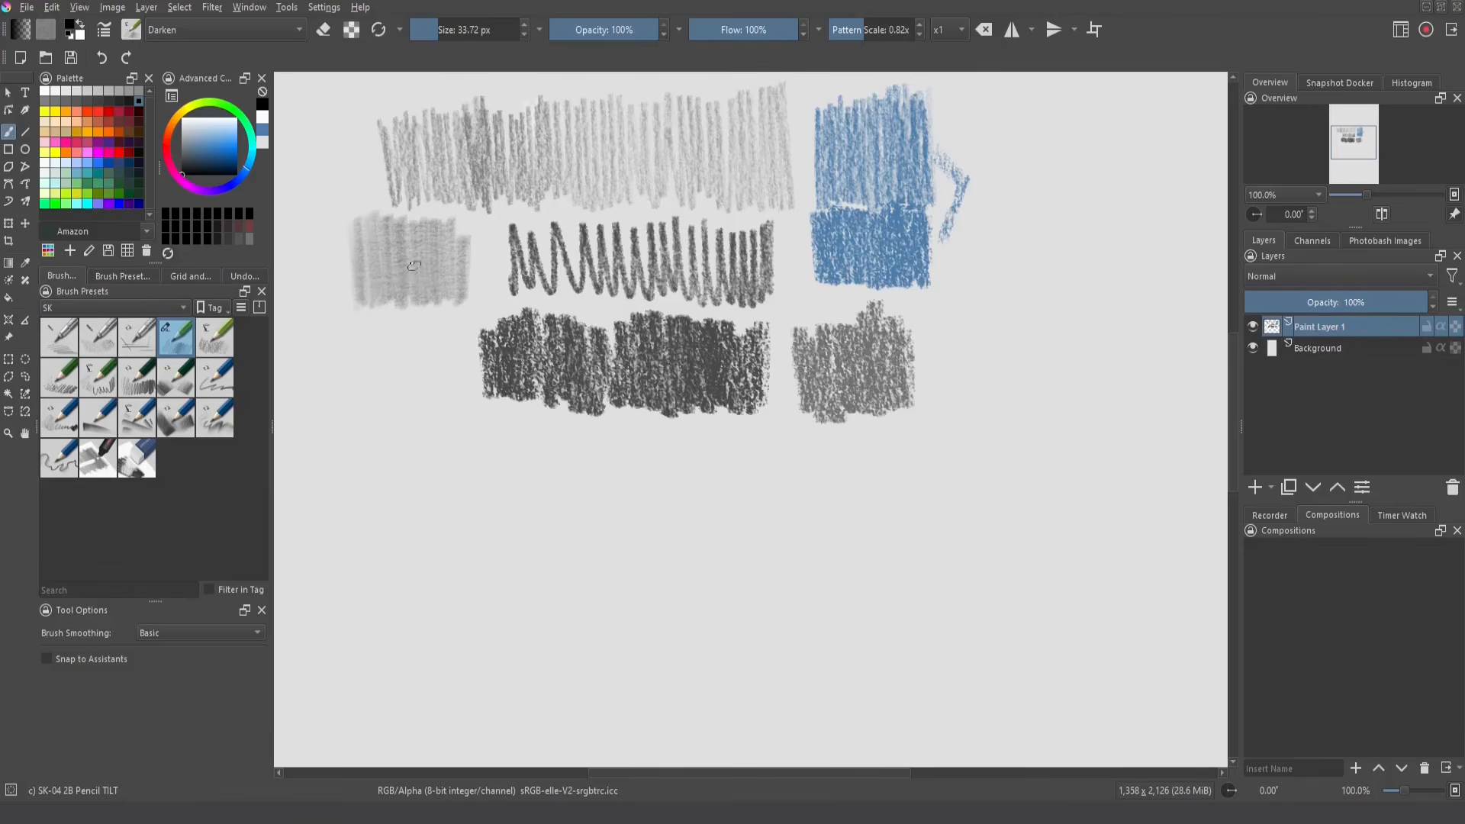
pyautogui.click(139, 391)
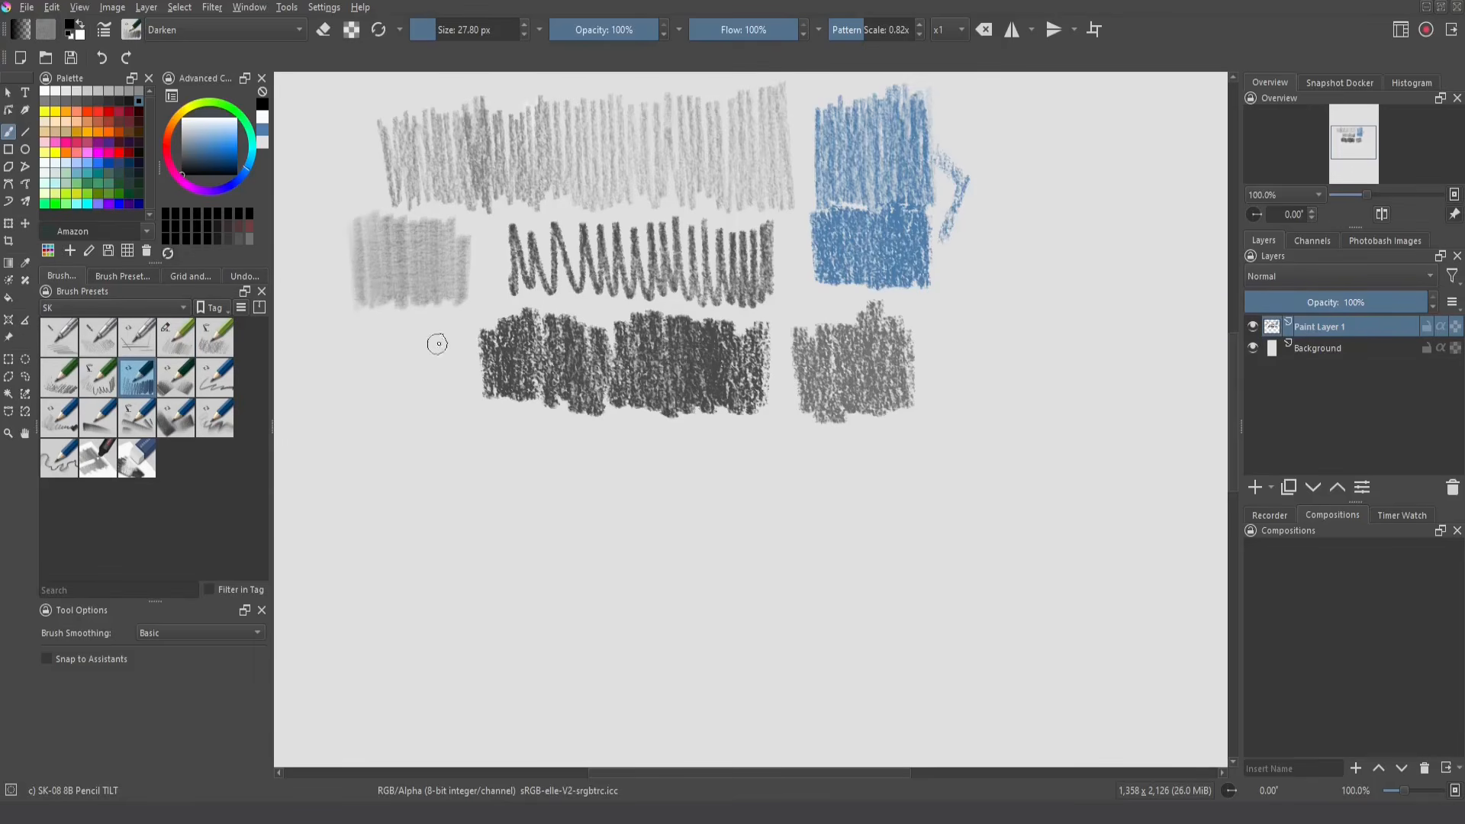
pyautogui.moveTo(453, 354)
pyautogui.mouseDown()
pyautogui.moveTo(440, 374)
pyautogui.moveTo(420, 335)
pyautogui.moveTo(376, 397)
pyautogui.moveTo(347, 358)
pyautogui.moveTo(334, 366)
pyautogui.moveTo(360, 401)
pyautogui.mouseUp()
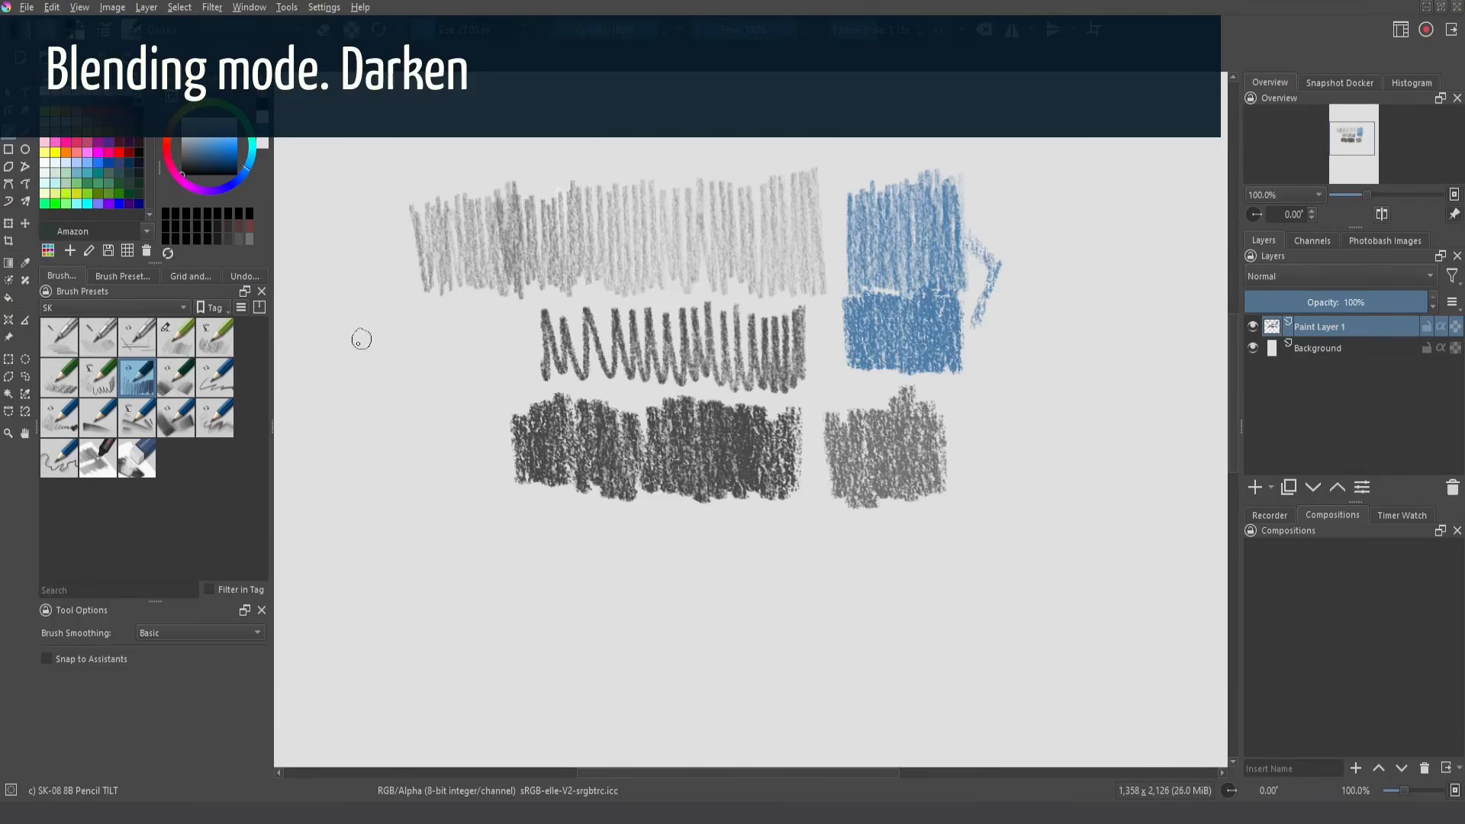
# Switch to the SK-05 2B Pencil Grainy and shade diagonally over the left end of the dark block
pyautogui.click(213, 342)
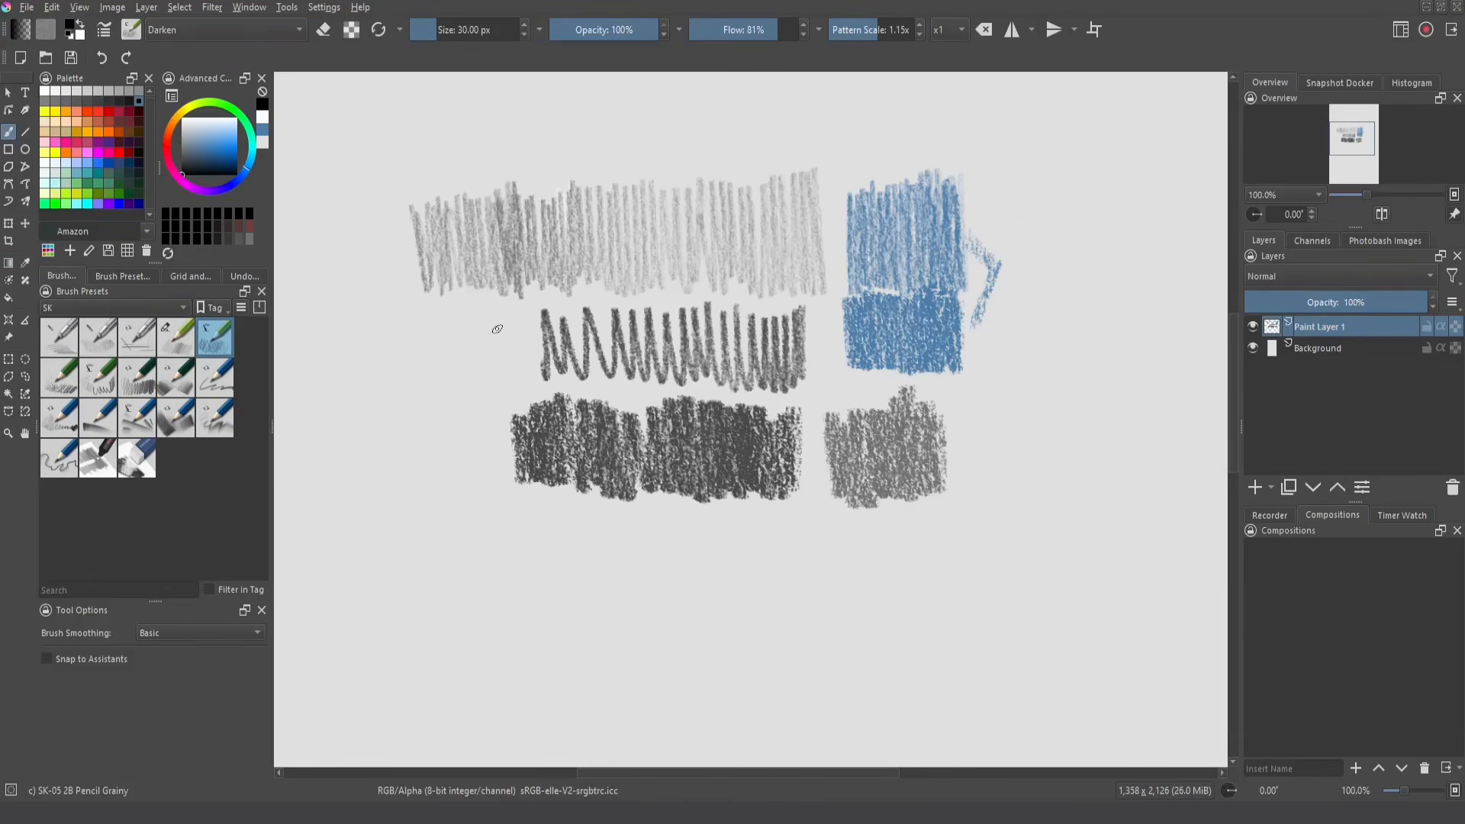
pyautogui.moveTo(497, 325)
pyautogui.mouseDown()
pyautogui.moveTo(481, 319)
pyautogui.moveTo(554, 495)
pyautogui.moveTo(583, 496)
pyautogui.moveTo(565, 504)
pyautogui.moveTo(489, 381)
pyautogui.moveTo(534, 523)
pyautogui.mouseUp()
# Set the brush's blending mode to Normal, try shading over the dark block's left end again, and undo the shading
pyautogui.click(221, 29)
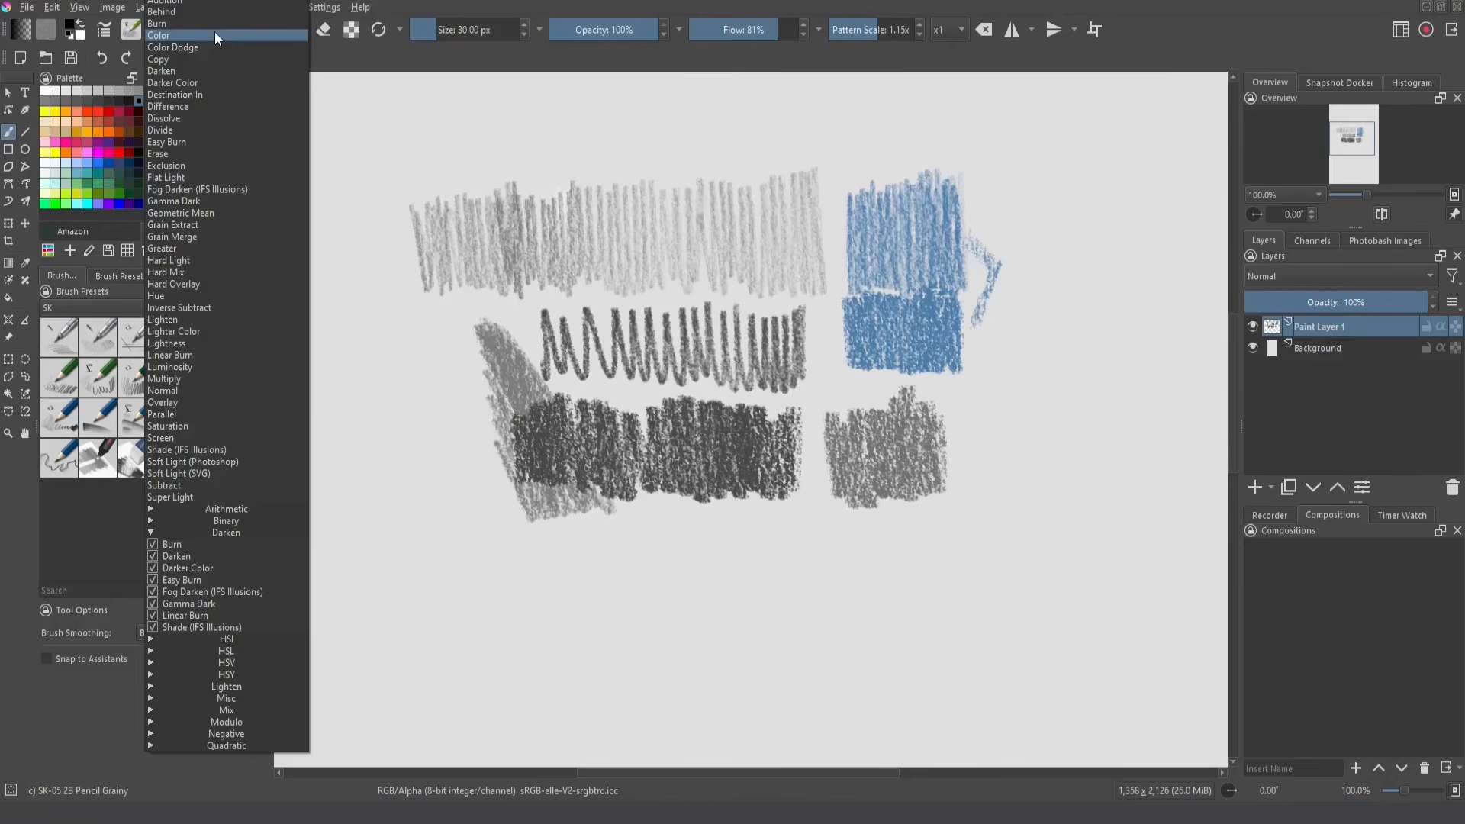
pyautogui.click(241, 398)
pyautogui.moveTo(503, 334)
pyautogui.mouseDown()
pyautogui.moveTo(573, 508)
pyautogui.moveTo(558, 486)
pyautogui.moveTo(554, 508)
pyautogui.moveTo(520, 366)
pyautogui.moveTo(568, 461)
pyautogui.moveTo(590, 457)
pyautogui.moveTo(588, 418)
pyautogui.moveTo(617, 518)
pyautogui.mouseUp()
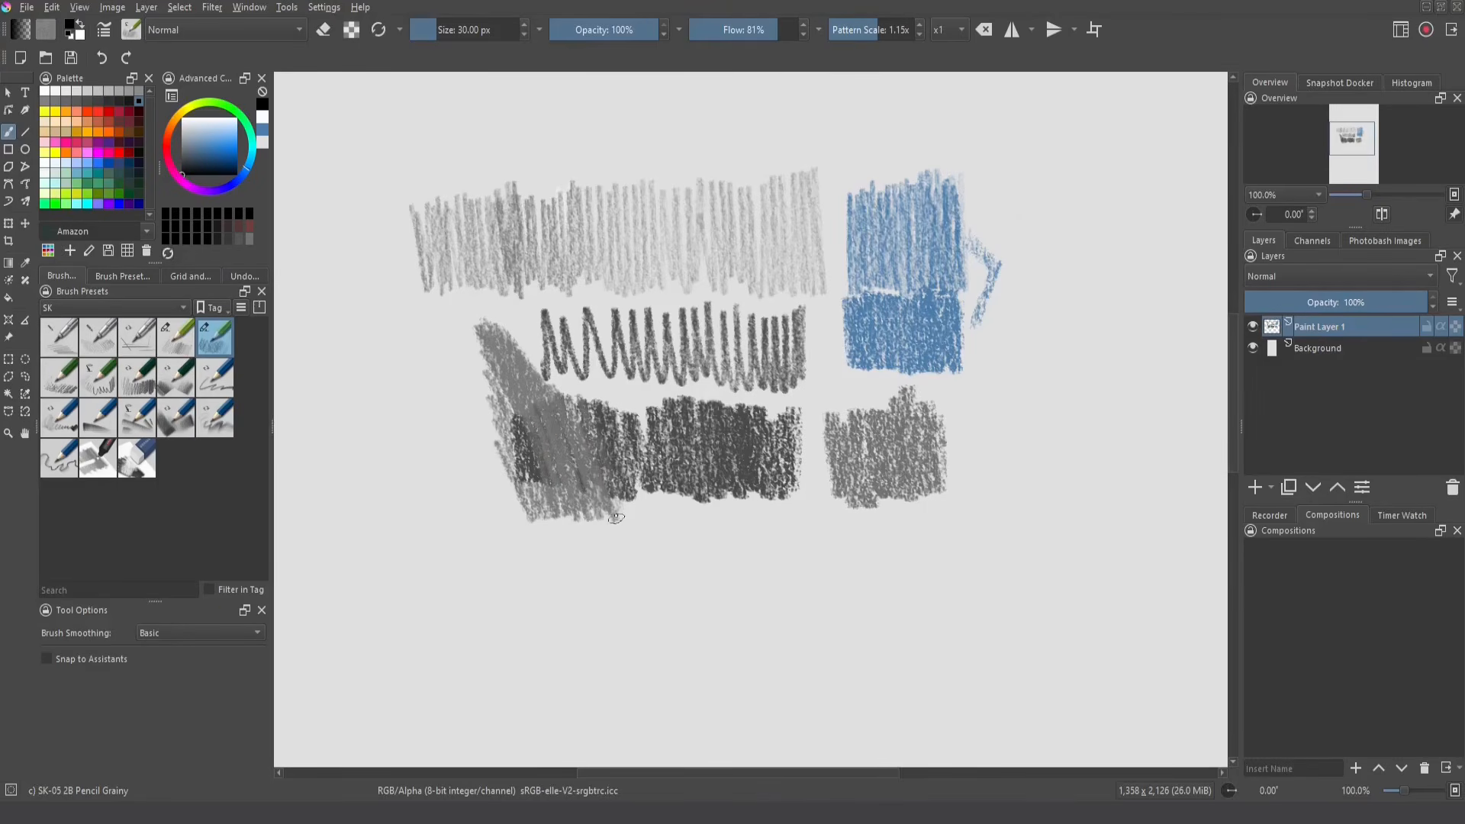
pyautogui.hotkey('ctrl', 'z')
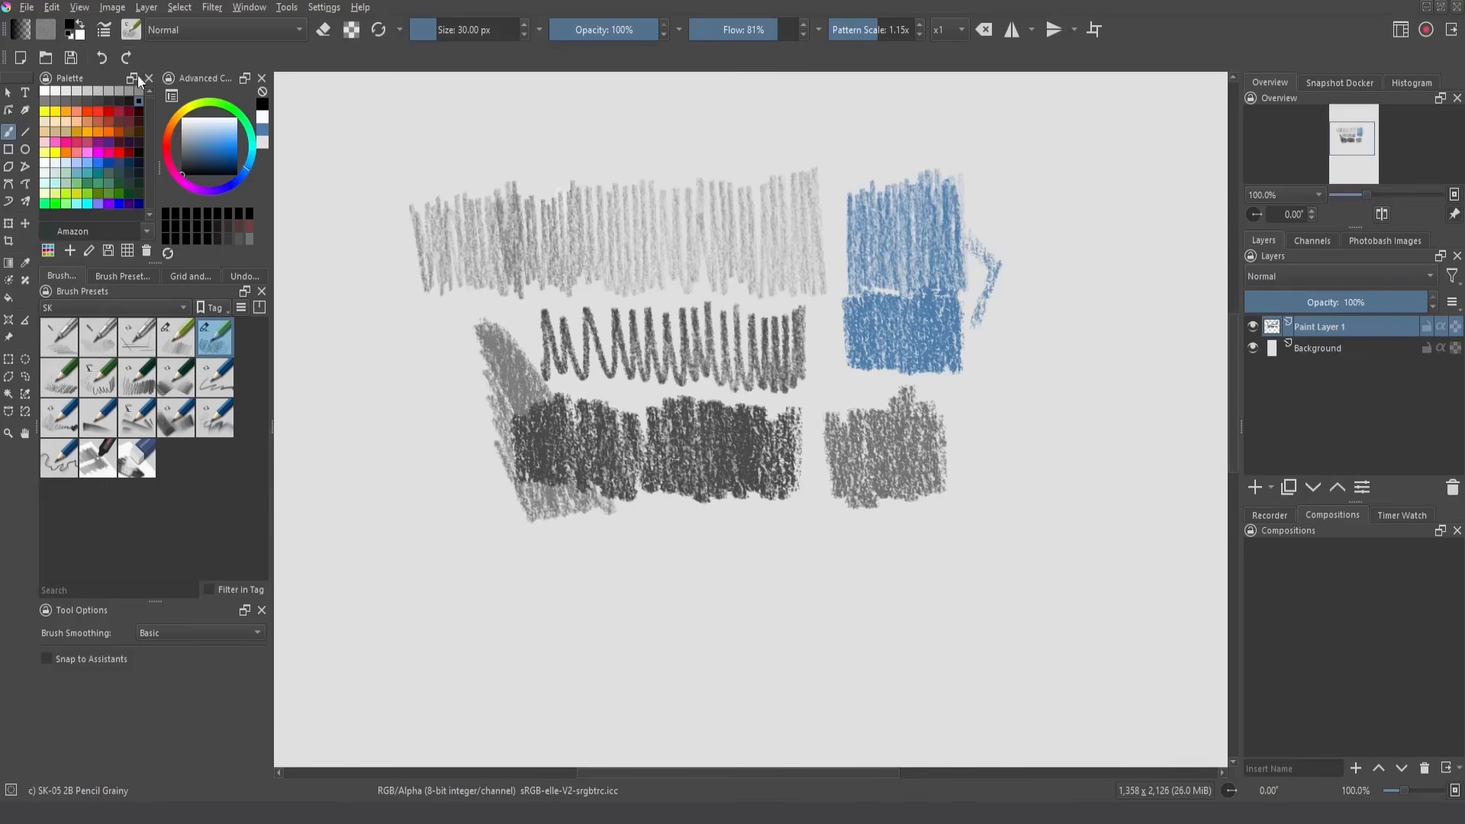
# Examine the SK-05 2B Pencil Grainy's Blending Mode settings and the lock option available for them
pyautogui.click(104, 30)
pyautogui.scroll(2, 276, 173)
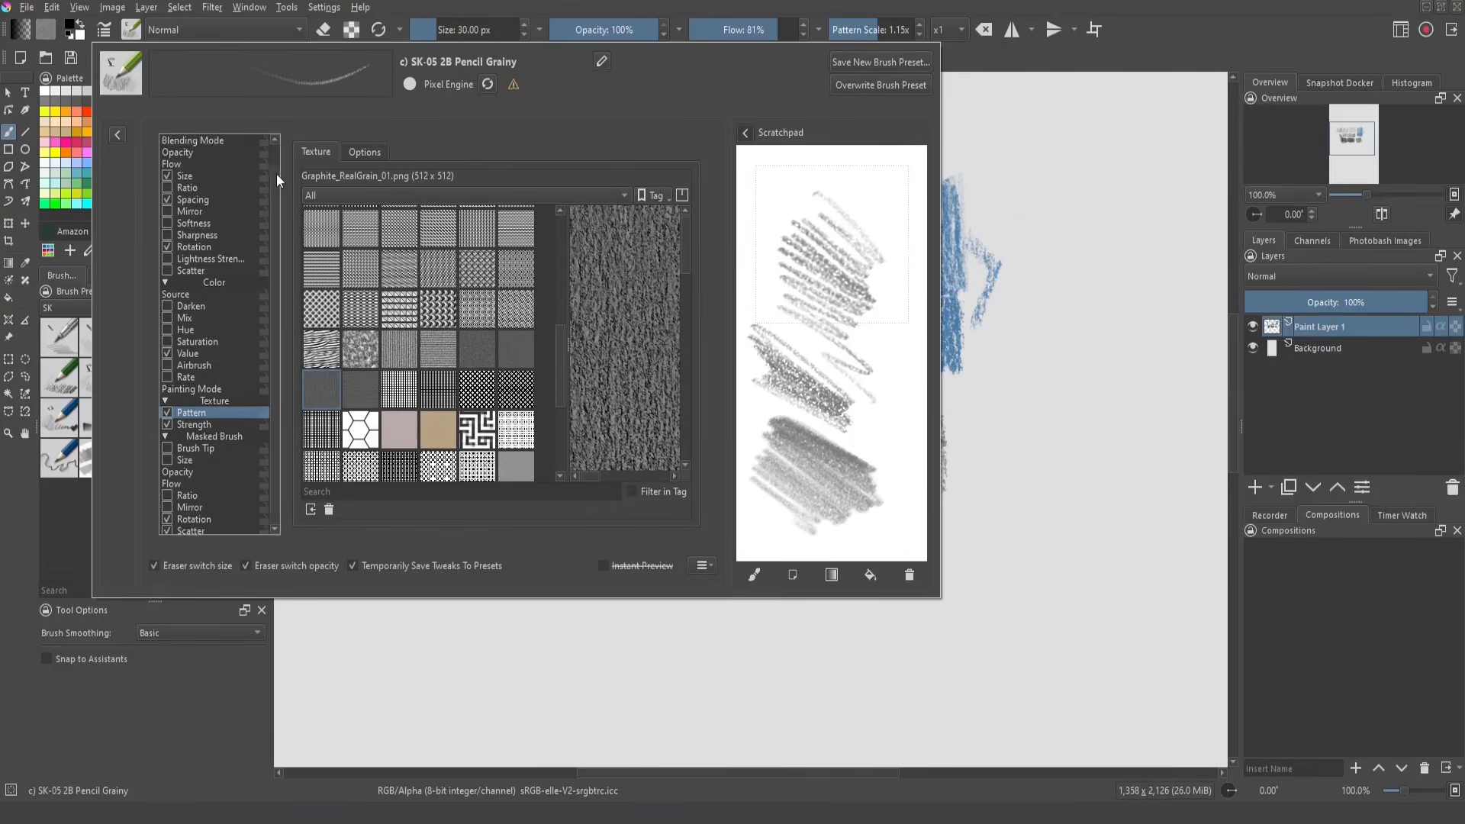
pyautogui.click(206, 163)
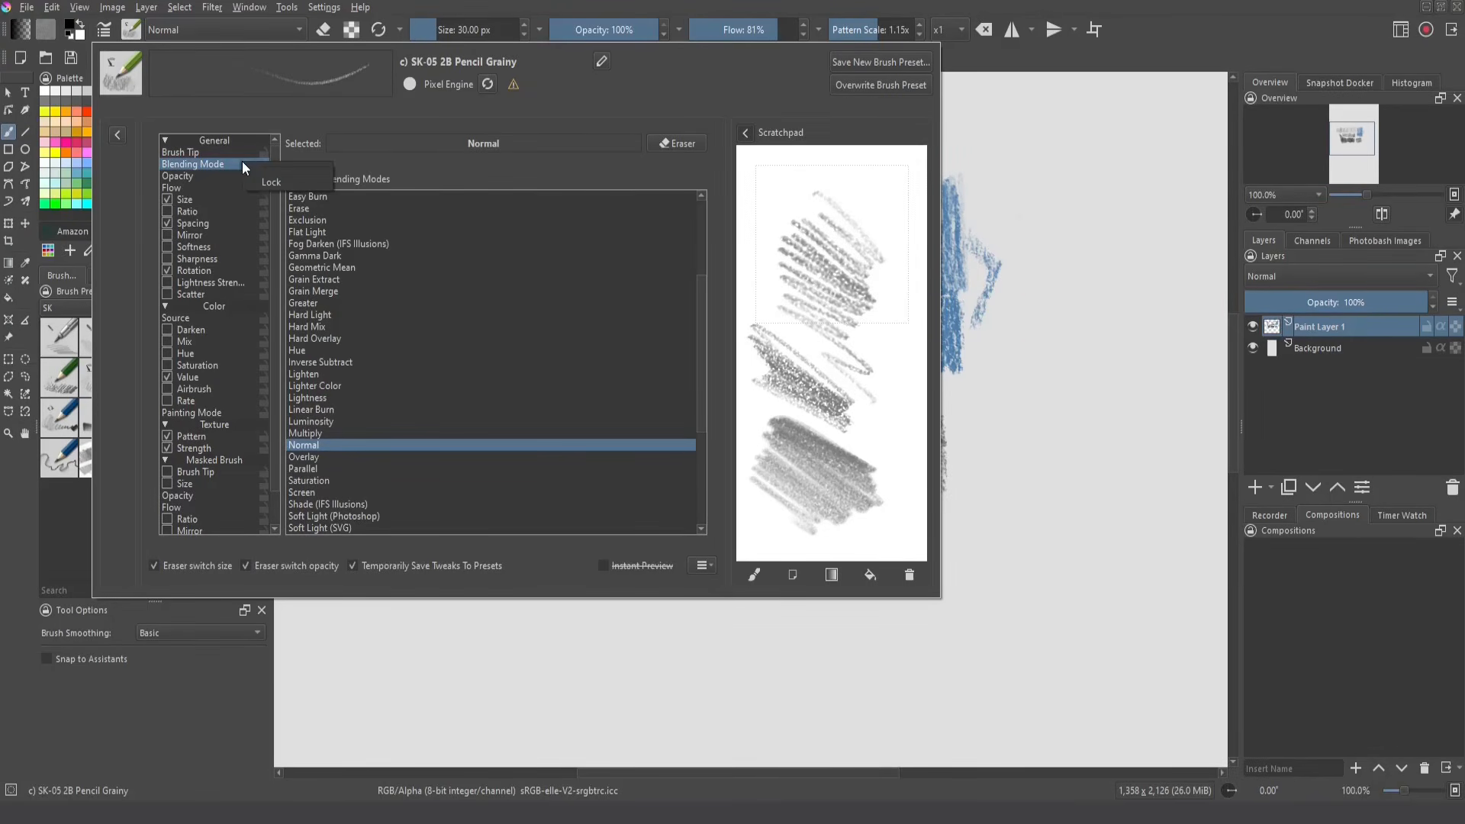
pyautogui.click(212, 156)
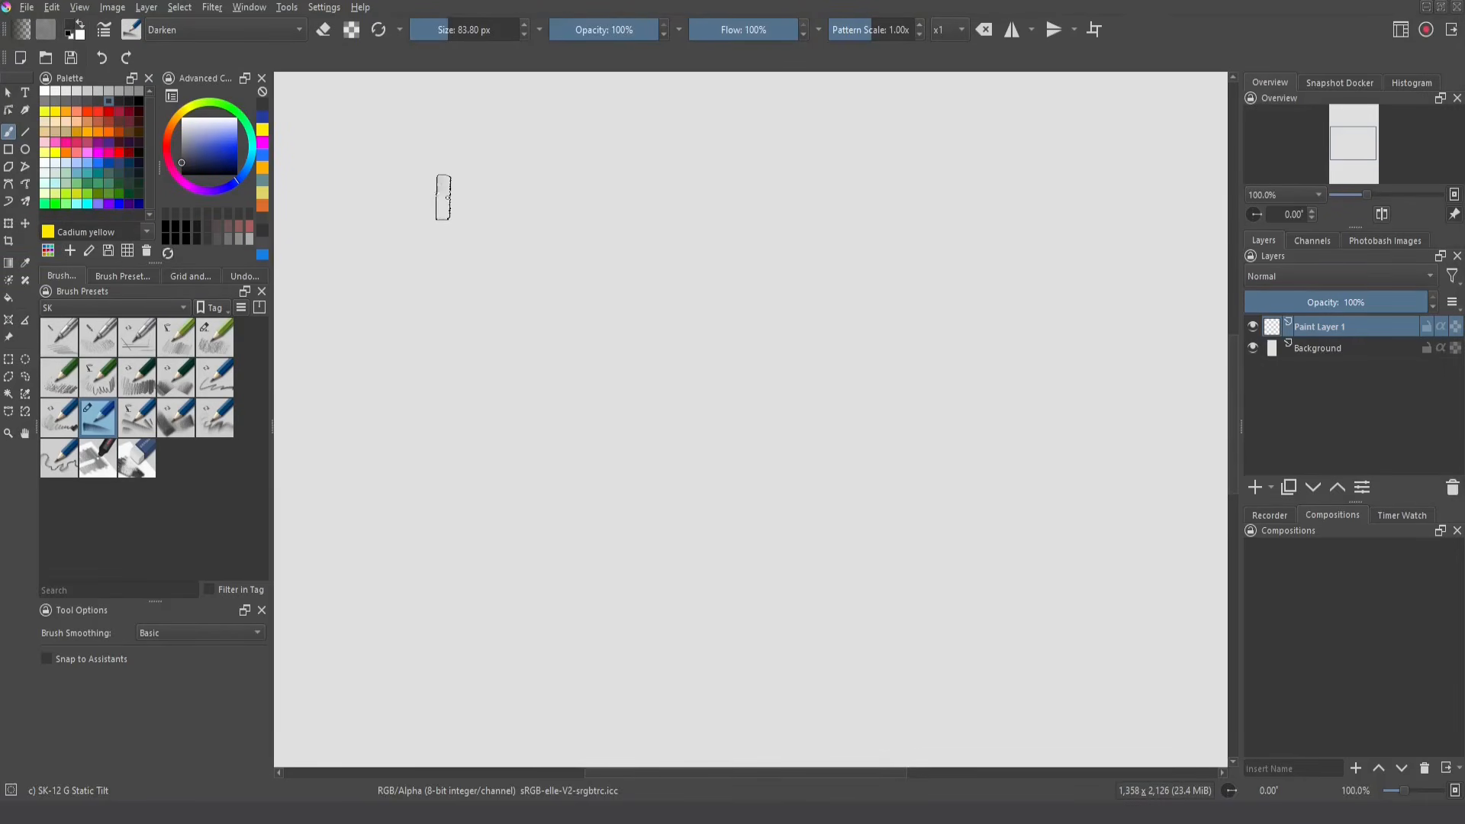
# Draw two long, nearly horizontal strokes and one short vertical stroke with the SK-12 G Static Tilt brush
pyautogui.moveTo(442, 196); pyautogui.dragTo(909, 229)
pyautogui.moveTo(439, 276); pyautogui.dragTo(1006, 317)
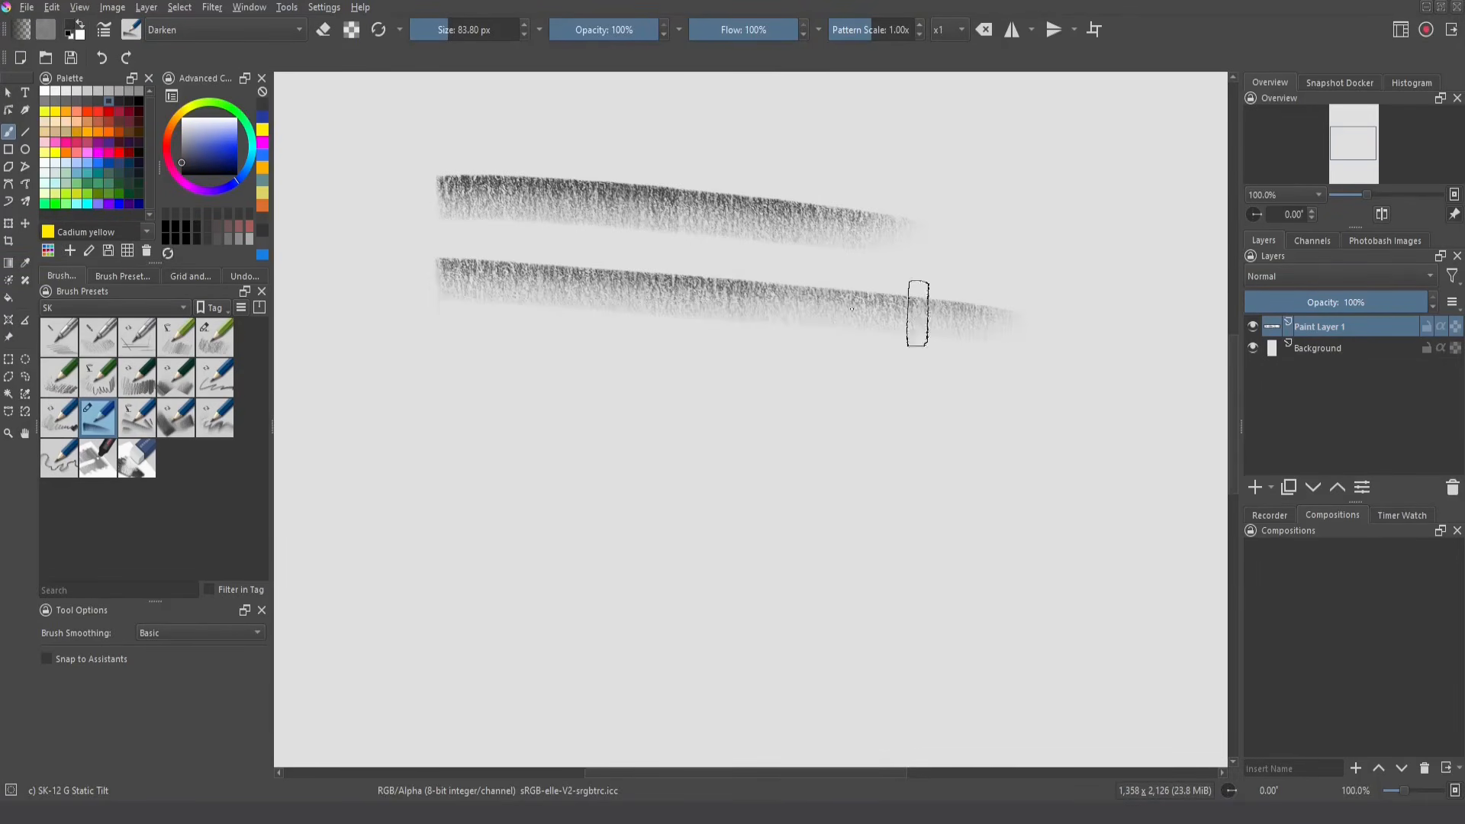
pyautogui.moveTo(458, 325); pyautogui.dragTo(457, 358)
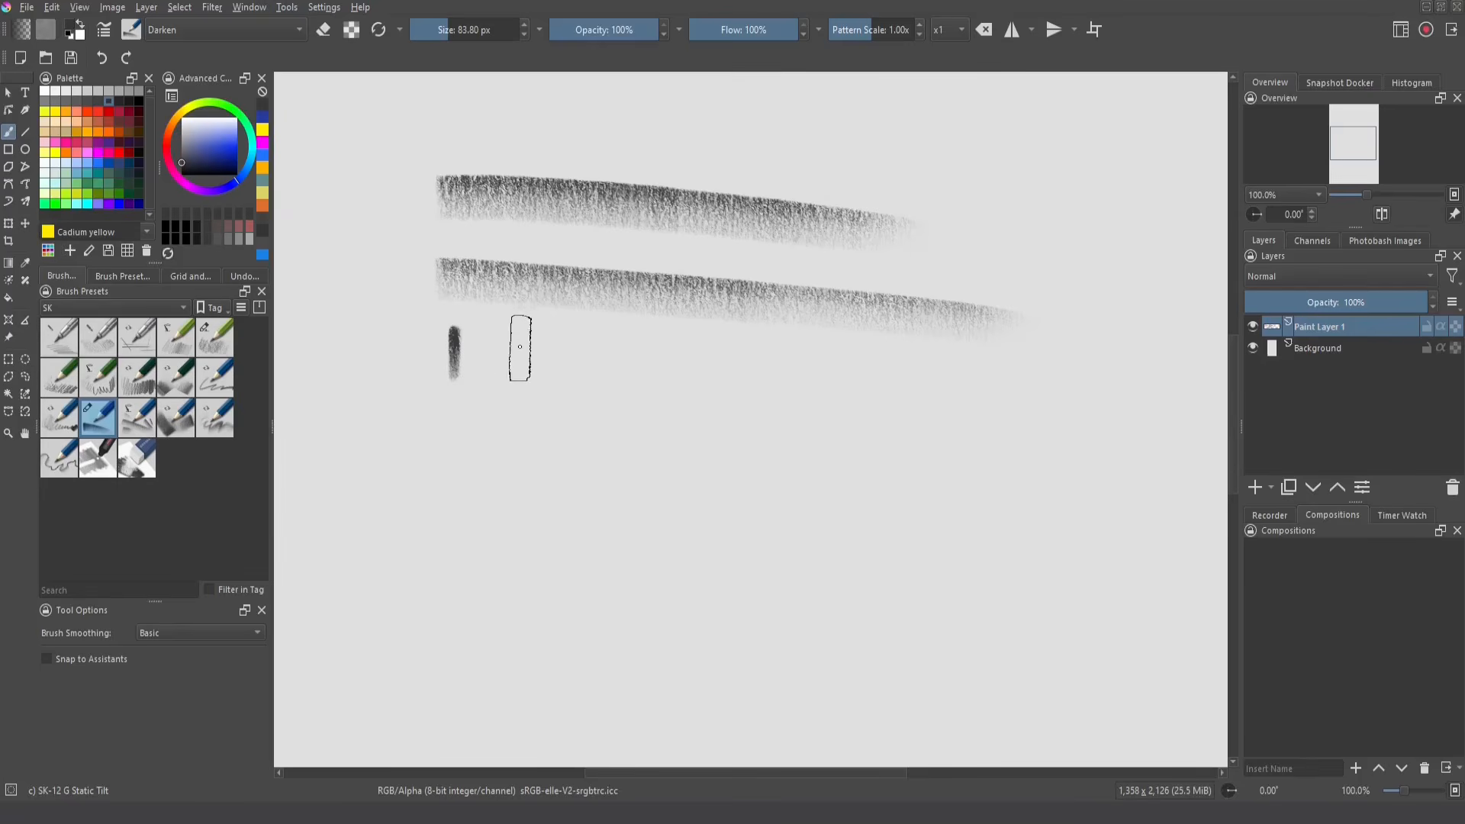
# Change the SK-12 brush's angle to a diagonal slant and draw a horizontal stroke crossed by a long vertical one
pyautogui.rightClick(615, 359)
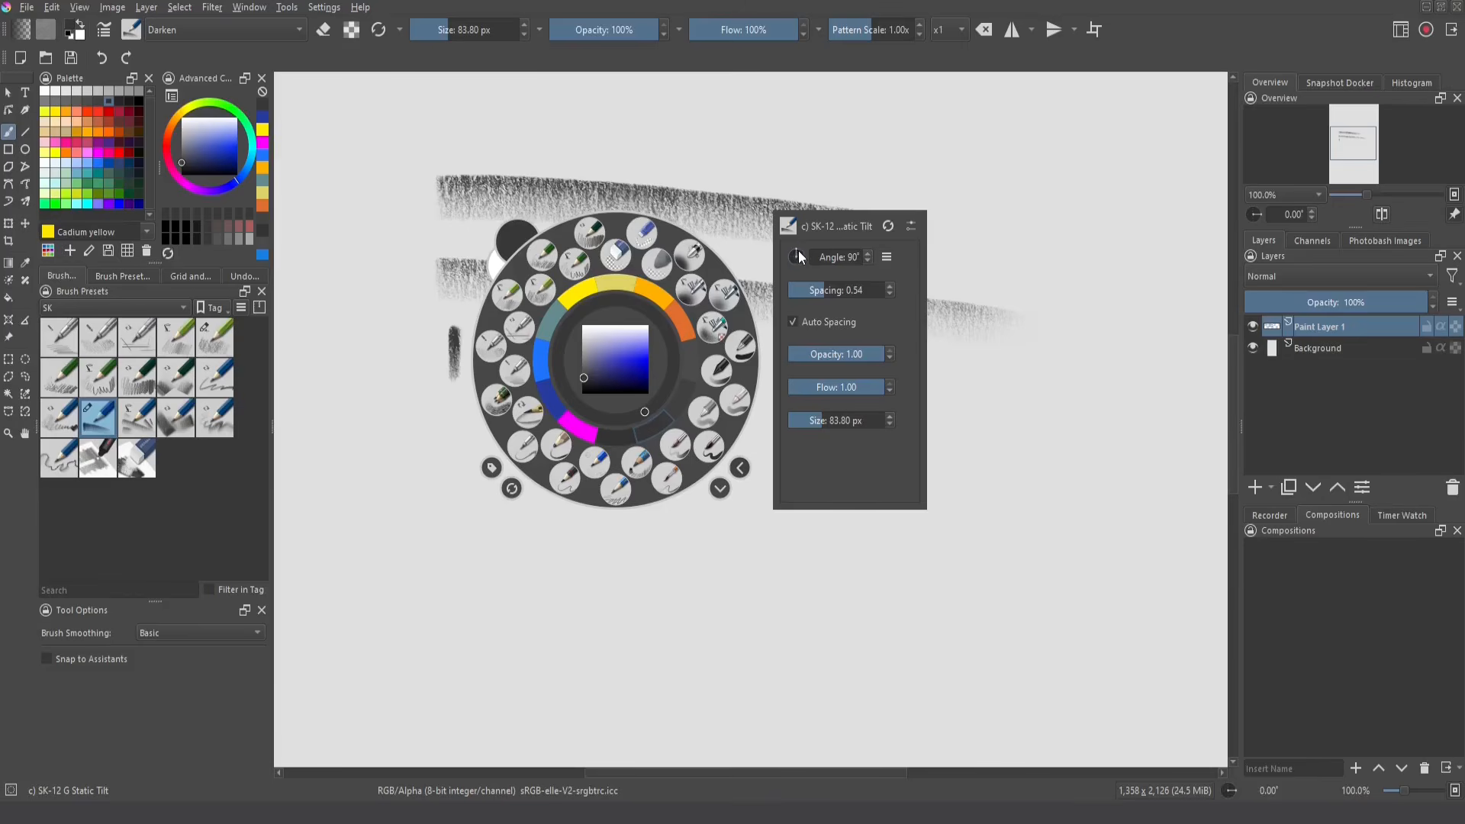
pyautogui.click(796, 250)
pyautogui.click(1019, 353)
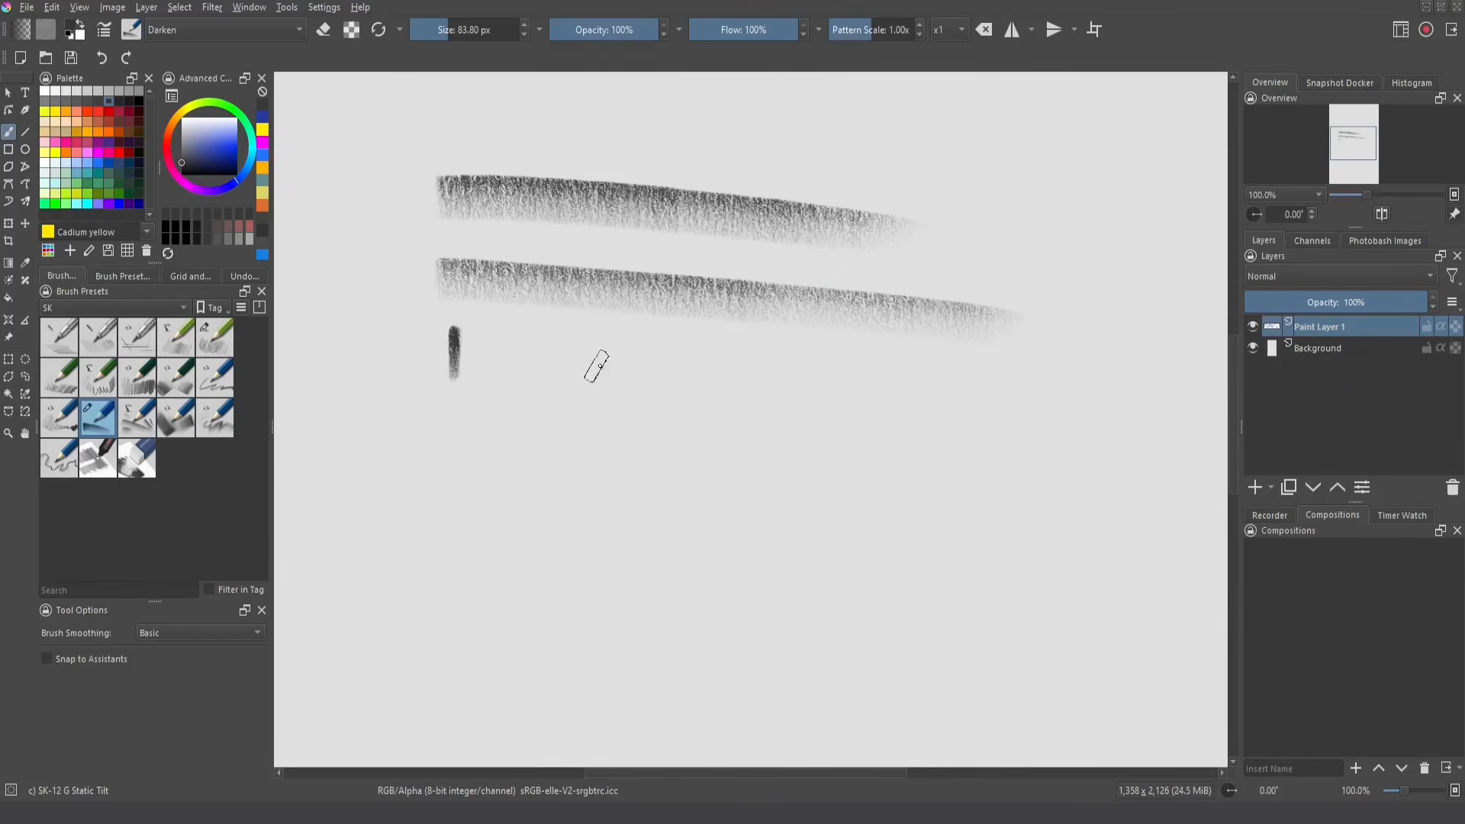
pyautogui.moveTo(603, 365); pyautogui.dragTo(908, 395)
pyautogui.moveTo(797, 342); pyautogui.dragTo(792, 653)
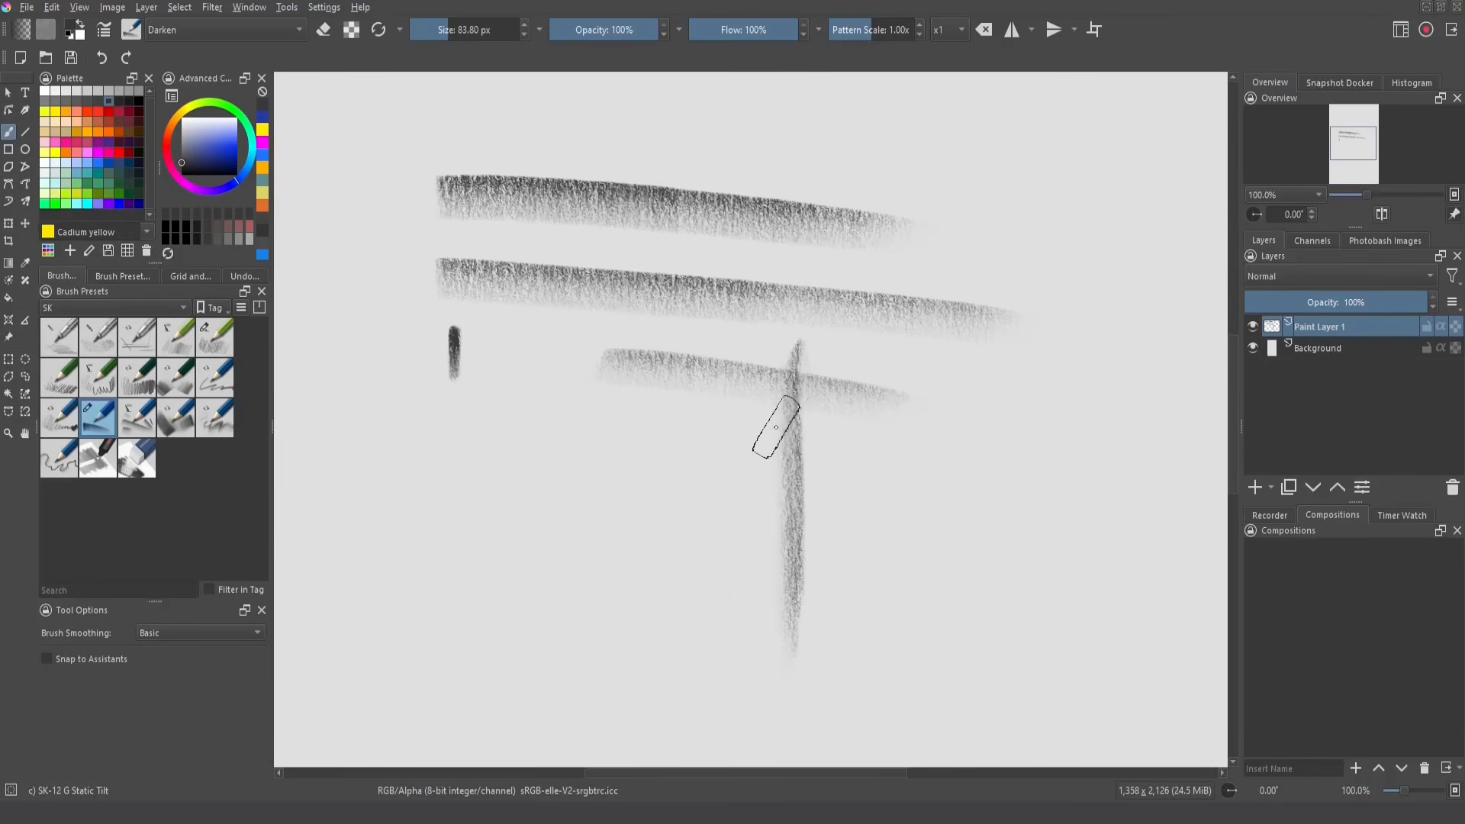
# Sketch a narrow slanted outline left of the vertical stroke and sweep two large overlapping arcs around the right side
pyautogui.moveTo(794, 390); pyautogui.dragTo(698, 551)
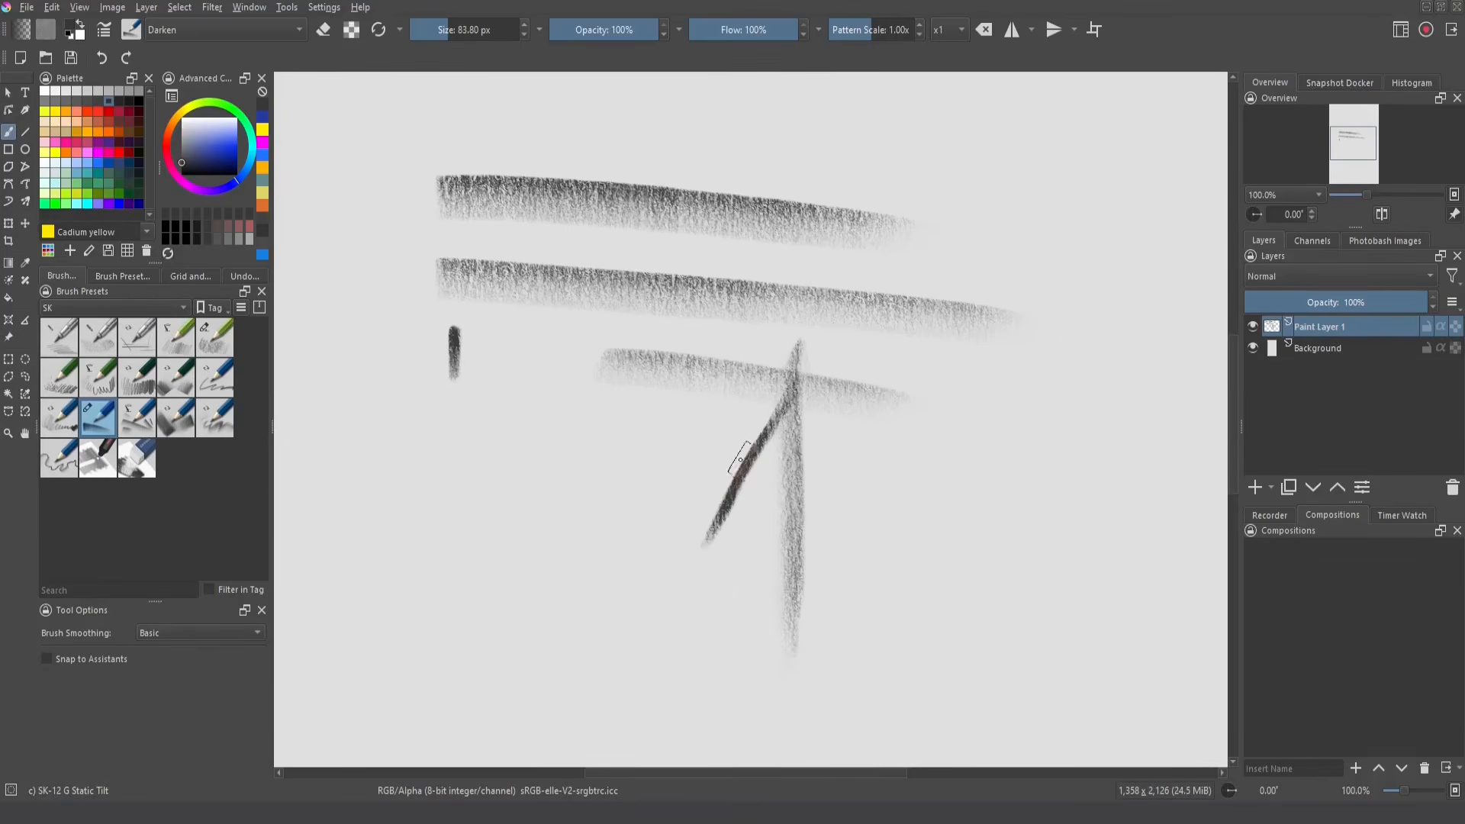
pyautogui.moveTo(735, 439); pyautogui.dragTo(623, 611)
pyautogui.moveTo(722, 510); pyautogui.dragTo(644, 652)
pyautogui.moveTo(630, 620); pyautogui.dragTo(648, 635)
pyautogui.moveTo(733, 434); pyautogui.dragTo(775, 380)
pyautogui.moveTo(767, 180)
pyautogui.mouseDown()
pyautogui.moveTo(1063, 523)
pyautogui.moveTo(908, 622)
pyautogui.mouseUp()
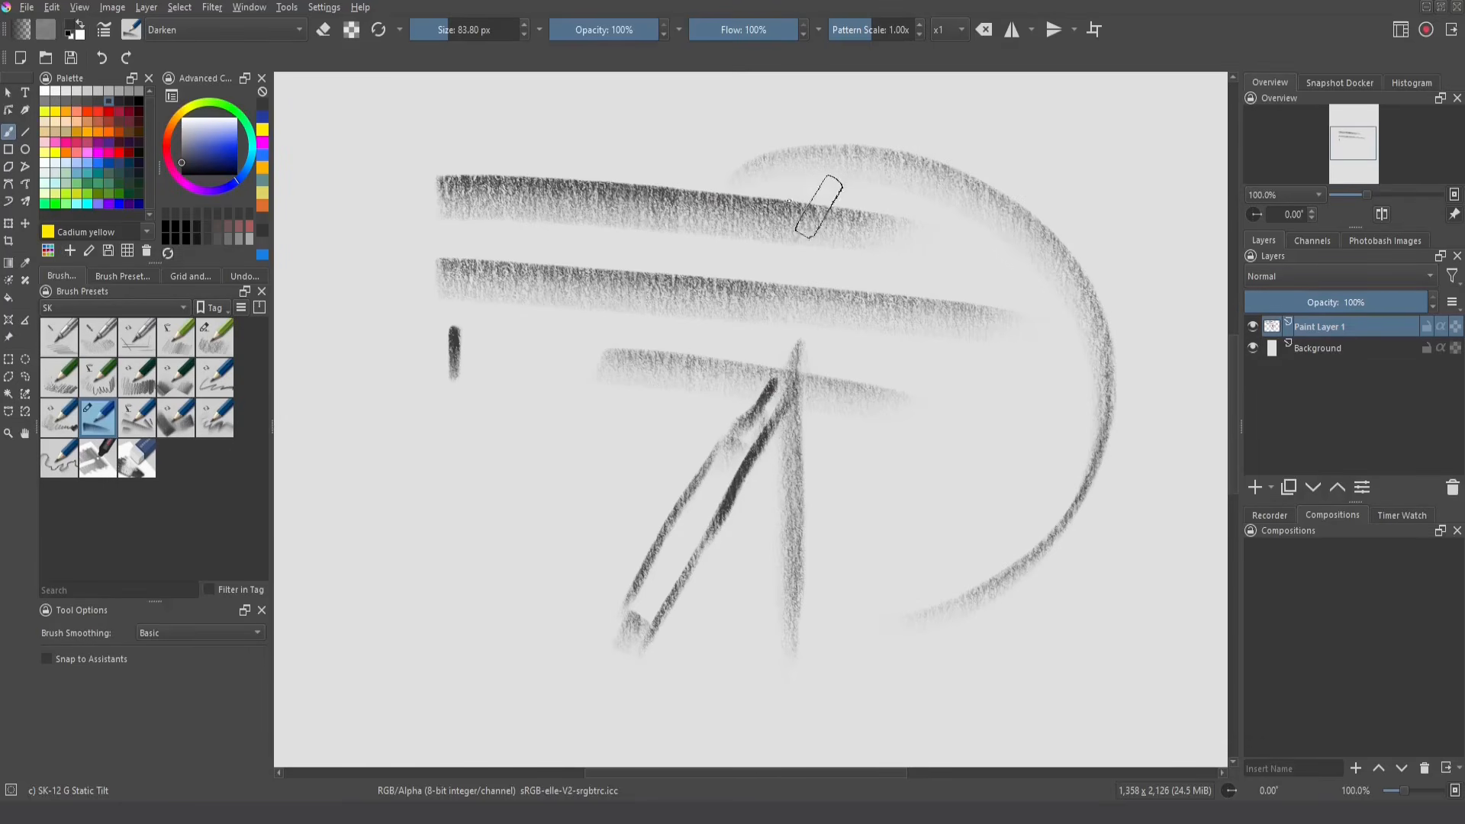
pyautogui.moveTo(824, 172); pyautogui.dragTo(1044, 527)
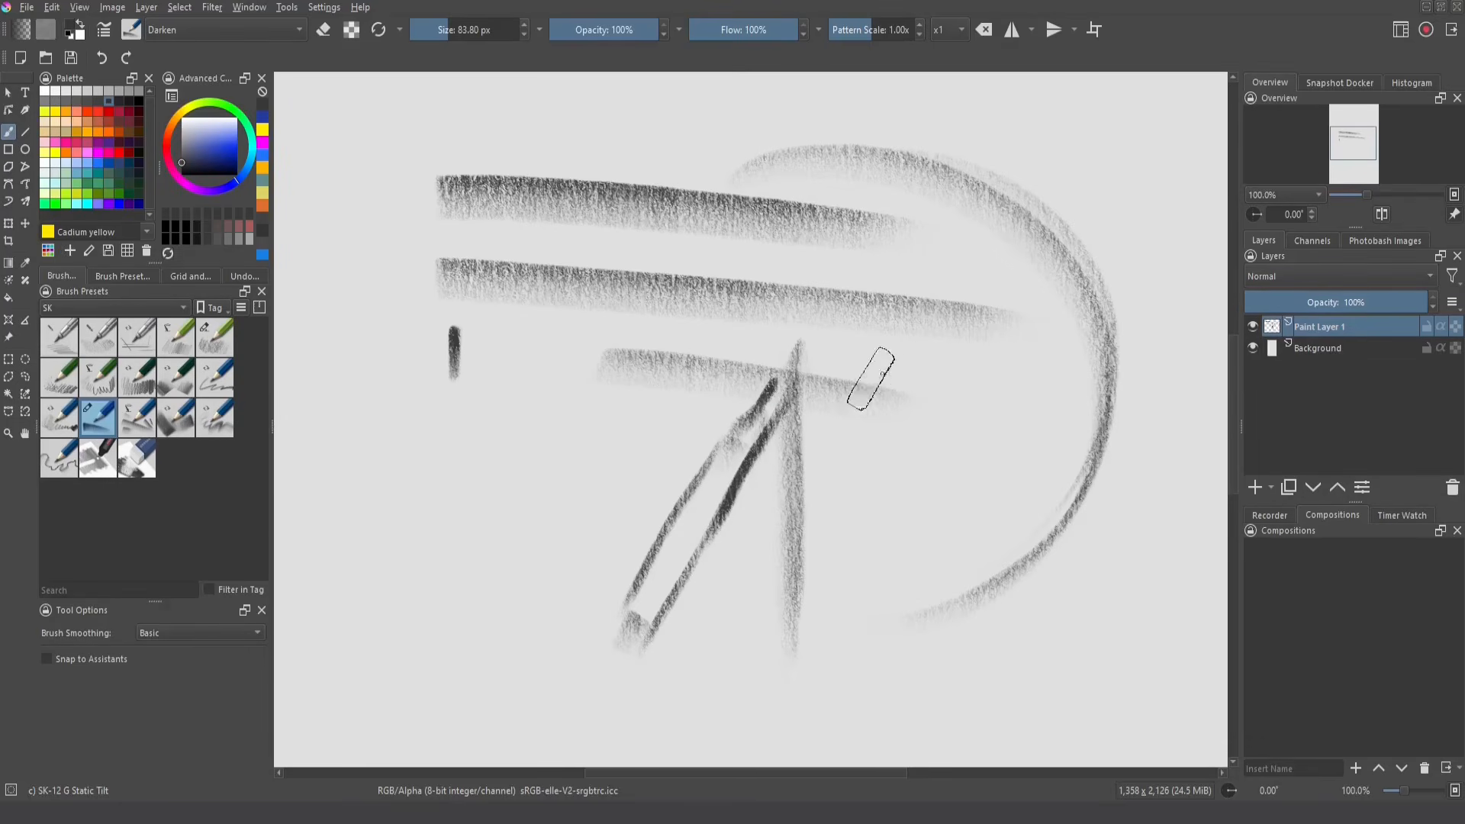
# Add an inner arc inside the large one, a short slanted mark, and a wide arc curving down around the short vertical stroke
pyautogui.moveTo(1095, 496)
pyautogui.mouseDown()
pyautogui.moveTo(1014, 301)
pyautogui.moveTo(878, 237)
pyautogui.mouseUp()
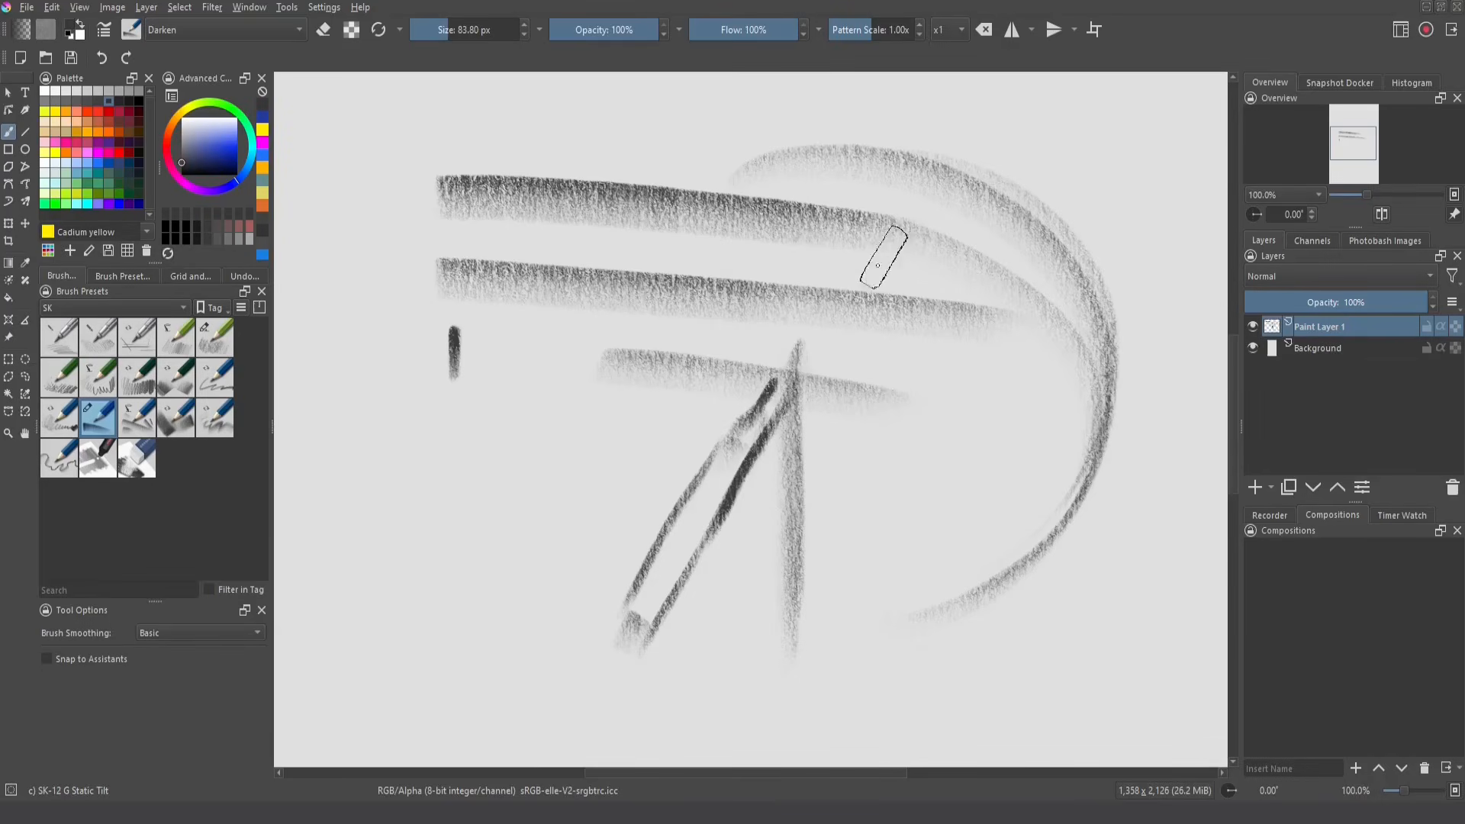
pyautogui.moveTo(596, 373); pyautogui.dragTo(574, 416)
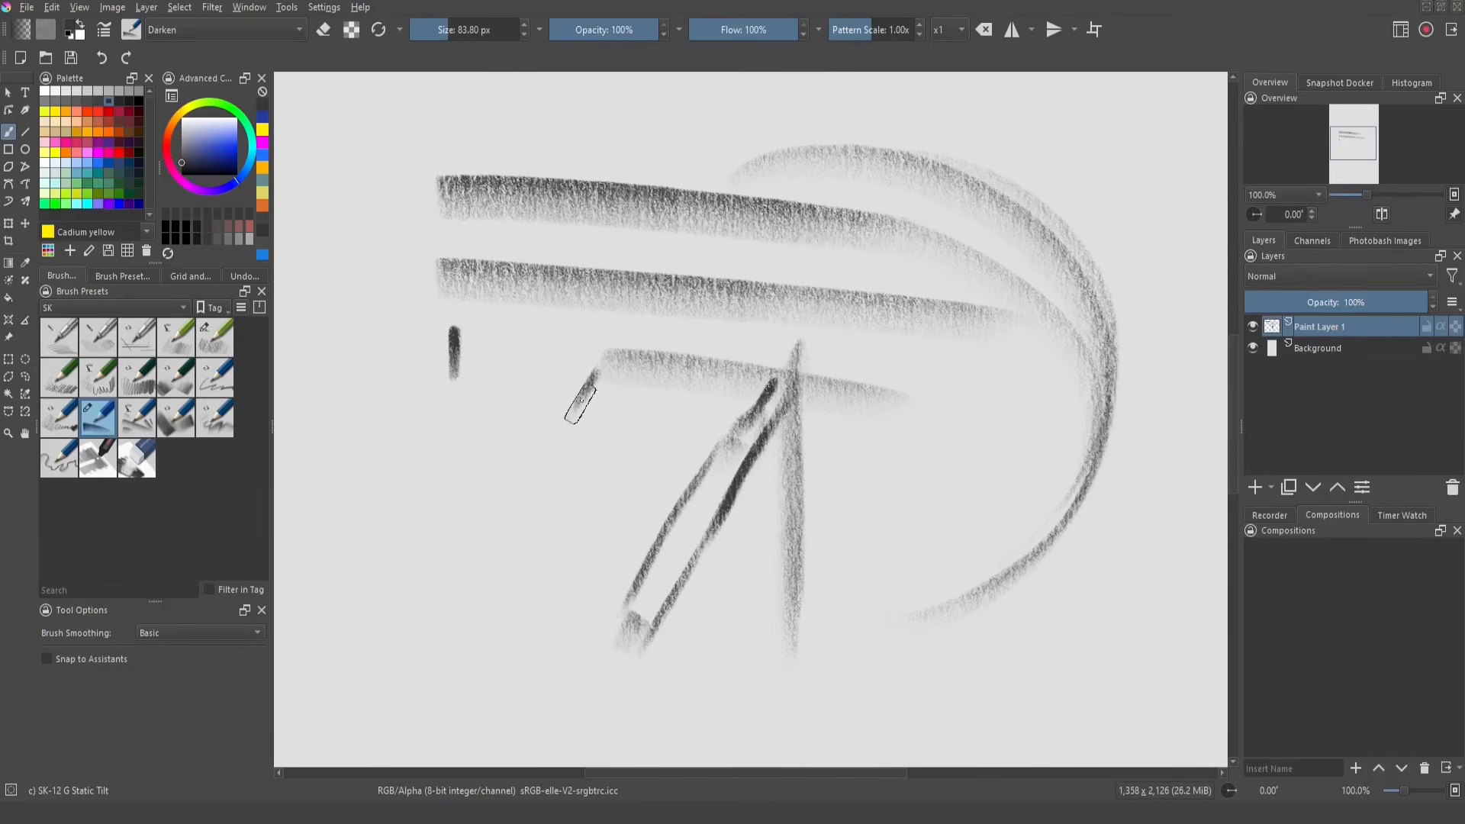
pyautogui.moveTo(538, 319)
pyautogui.mouseDown()
pyautogui.moveTo(496, 607)
pyautogui.moveTo(514, 625)
pyautogui.moveTo(493, 622)
pyautogui.mouseUp()
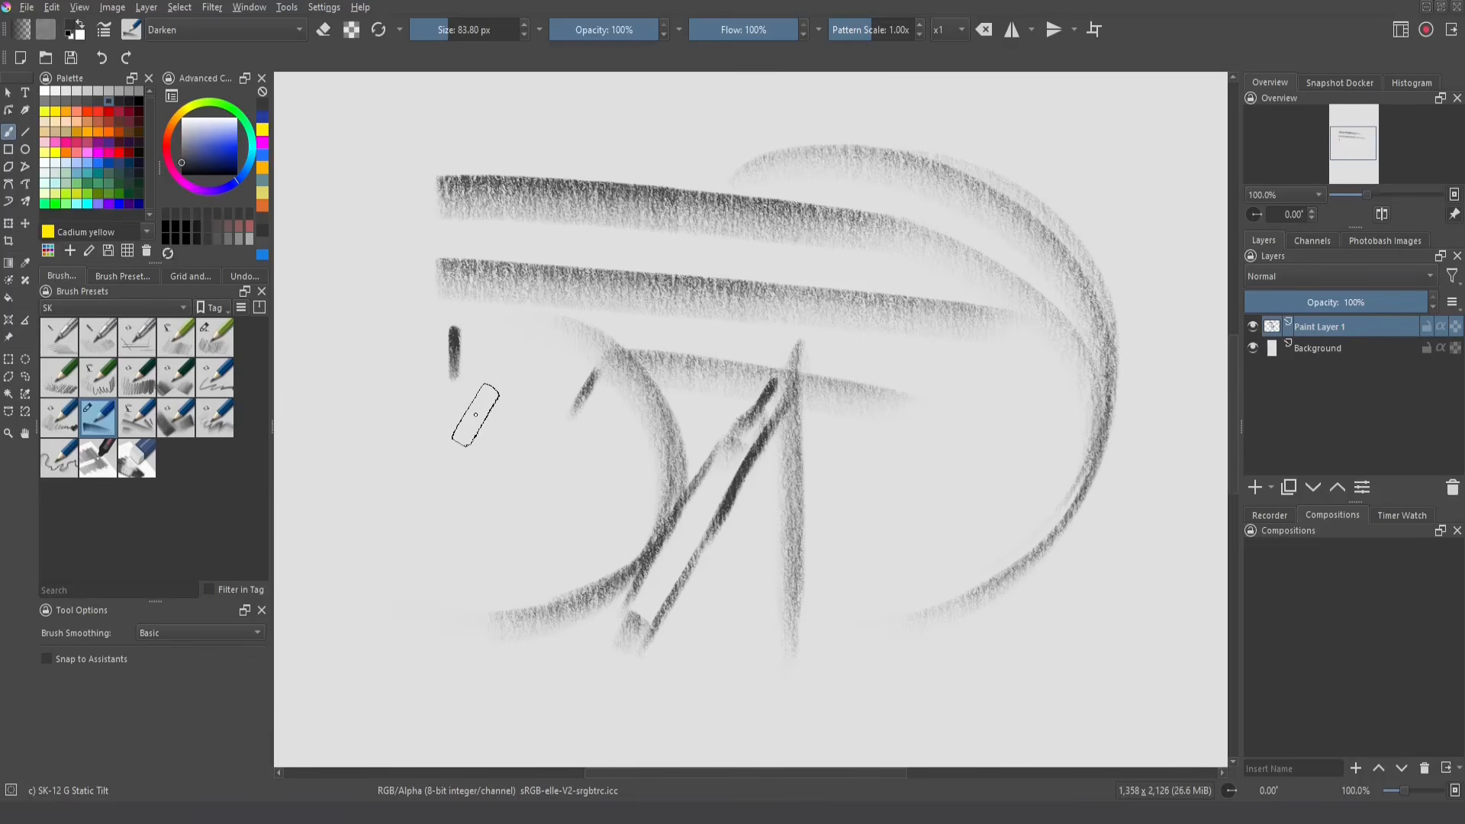
# Slant the SK-12 brush the opposite way, stamp a short mark above the horizontal stroke's end, and sweep a rounded arc beside it
pyautogui.rightClick(798, 348)
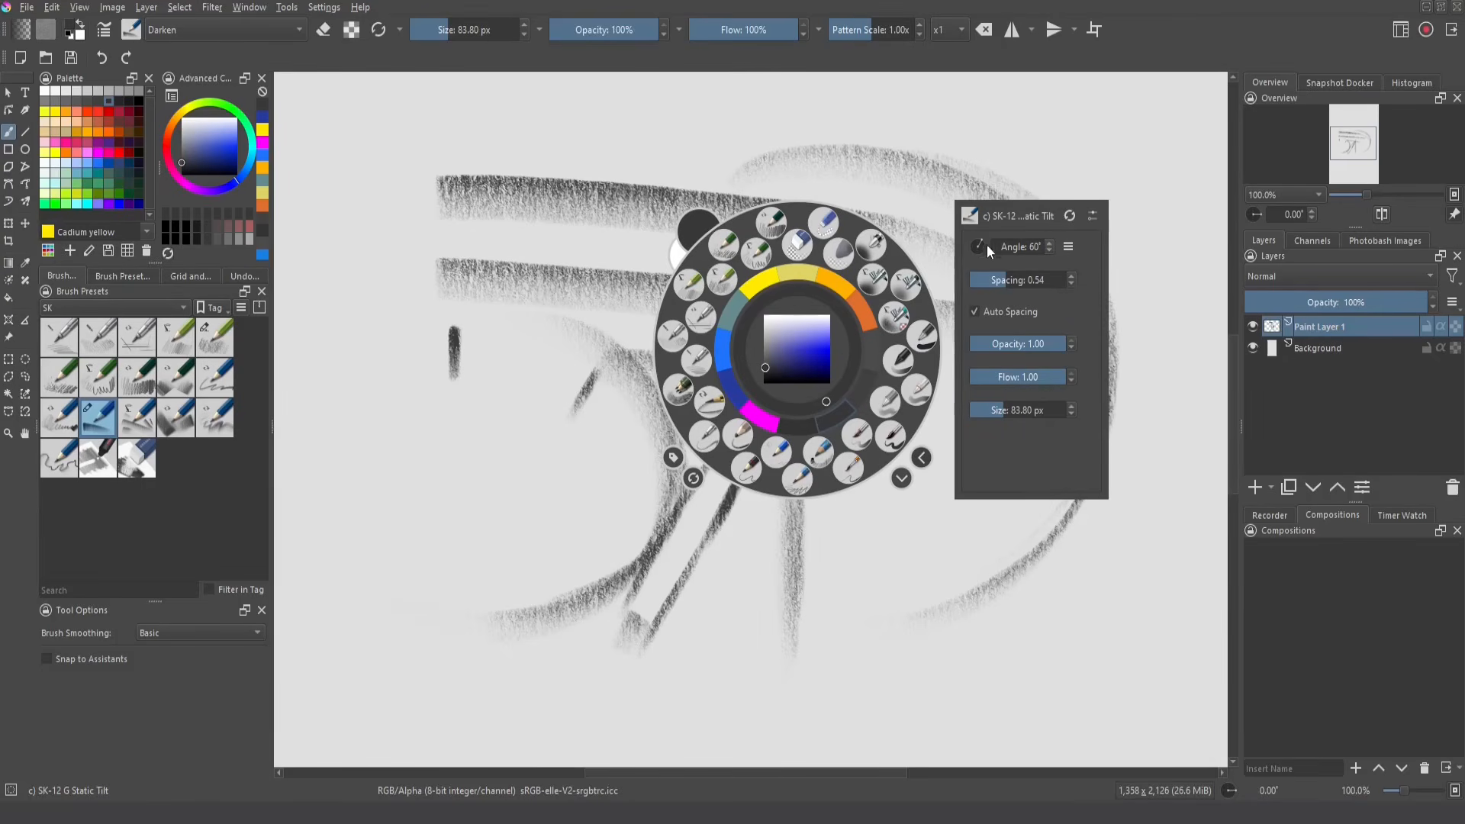
pyautogui.moveTo(981, 247); pyautogui.dragTo(978, 249)
pyautogui.click(1157, 252)
pyautogui.click(903, 338)
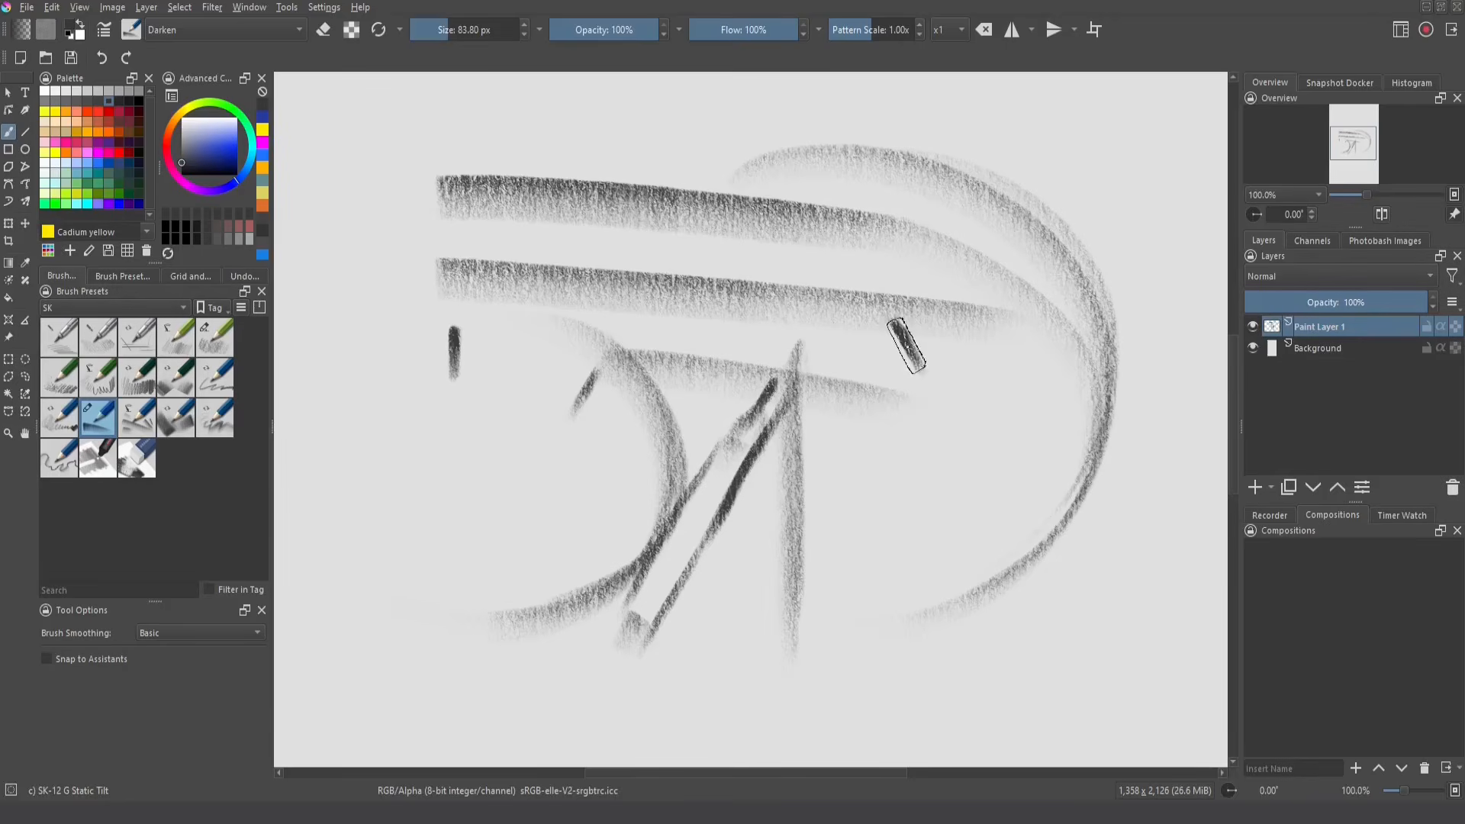
pyautogui.moveTo(904, 341)
pyautogui.mouseDown()
pyautogui.moveTo(991, 529)
pyautogui.moveTo(1024, 339)
pyautogui.moveTo(878, 409)
pyautogui.moveTo(929, 487)
pyautogui.mouseUp()
# Paint a dark diamond patch inside the rounded arc, set the brush angle to 0°, and shade a wide block of vertical strokes
pyautogui.rightClick(754, 276)
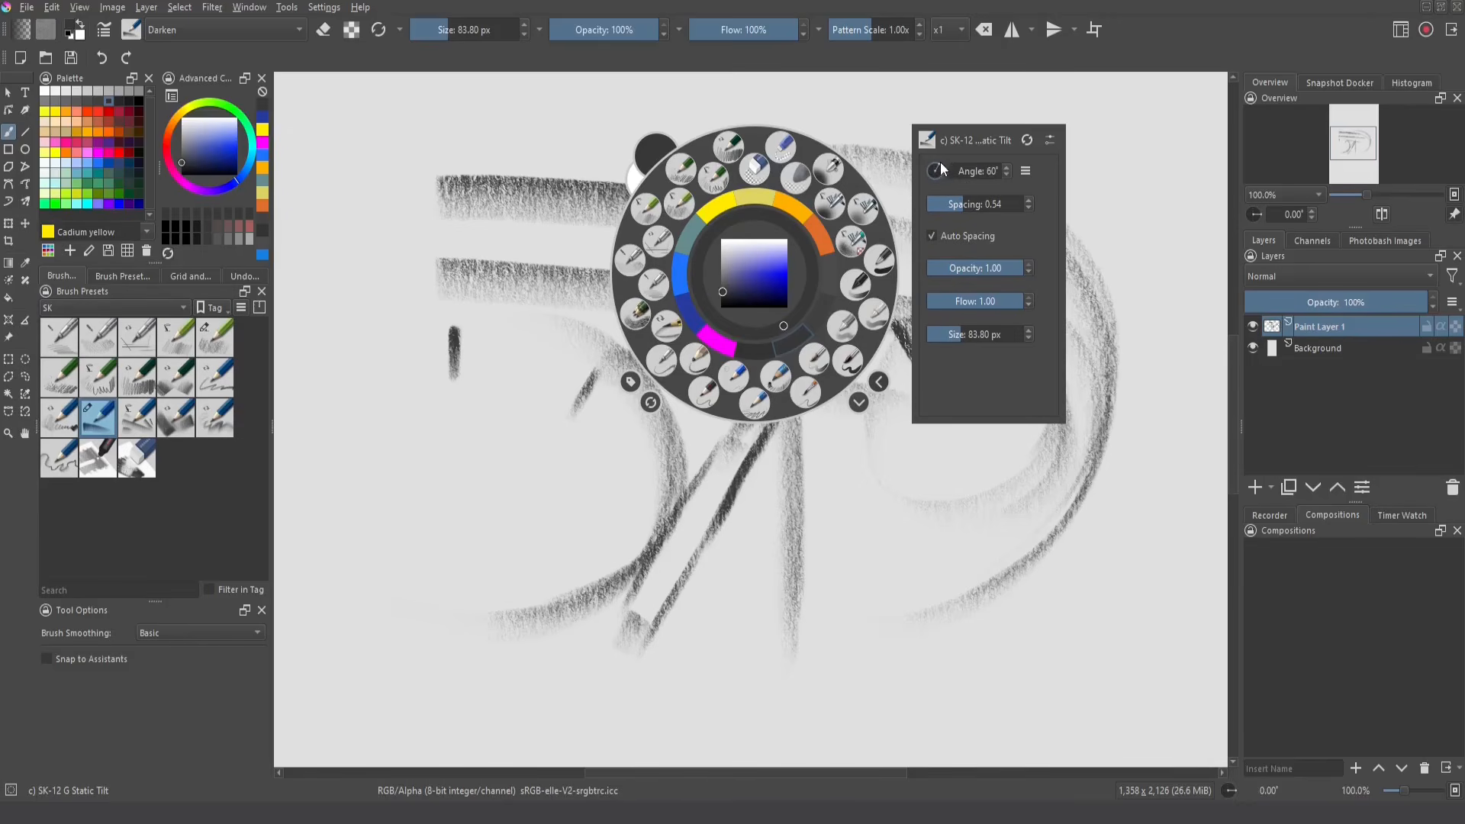
pyautogui.click(973, 540)
pyautogui.rightClick(870, 432)
pyautogui.click(1057, 332)
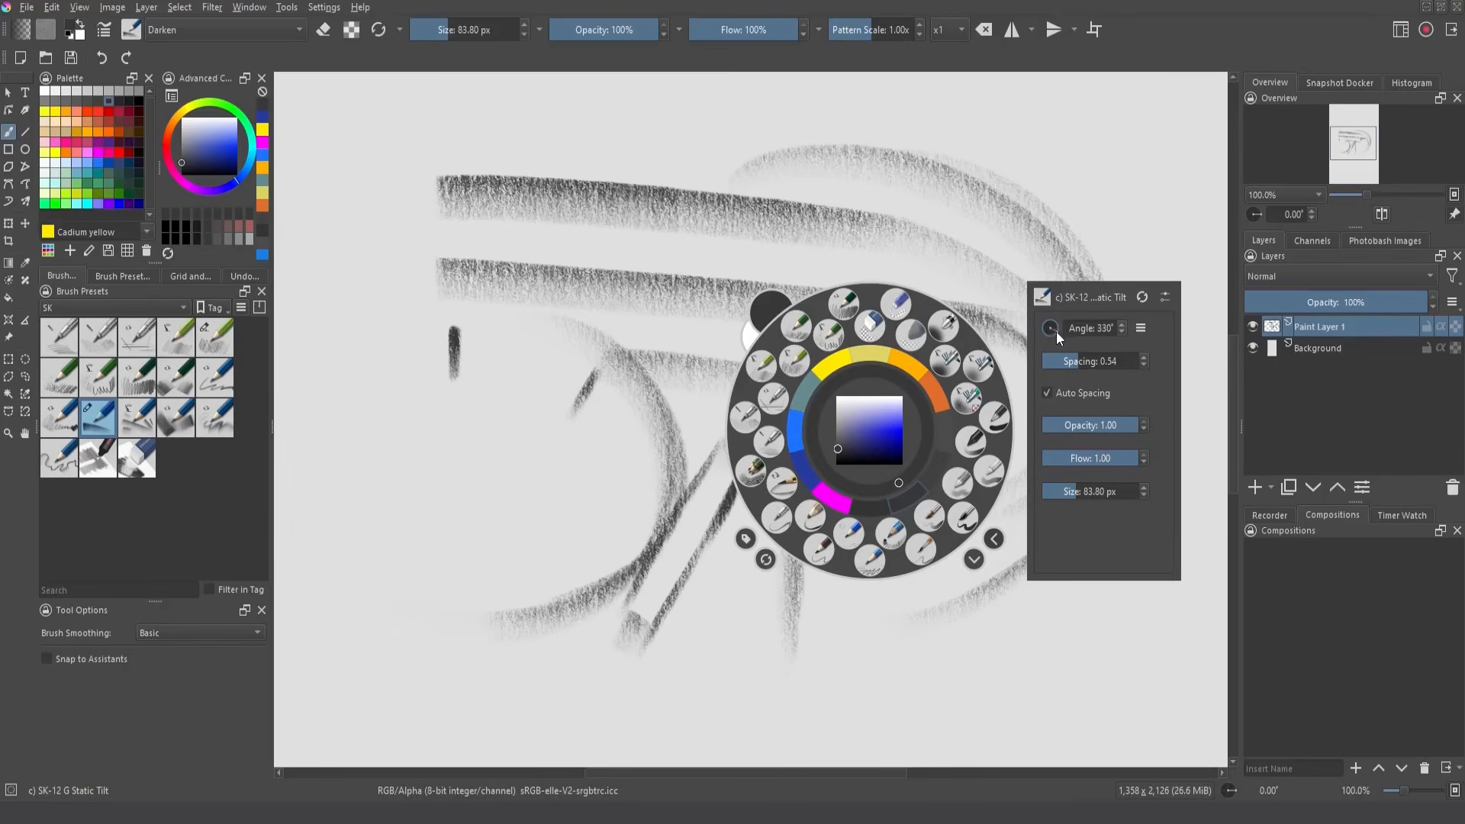
pyautogui.moveTo(584, 329)
pyautogui.mouseDown()
pyautogui.moveTo(432, 329)
pyautogui.moveTo(328, 521)
pyautogui.moveTo(474, 534)
pyautogui.moveTo(802, 427)
pyautogui.mouseUp()
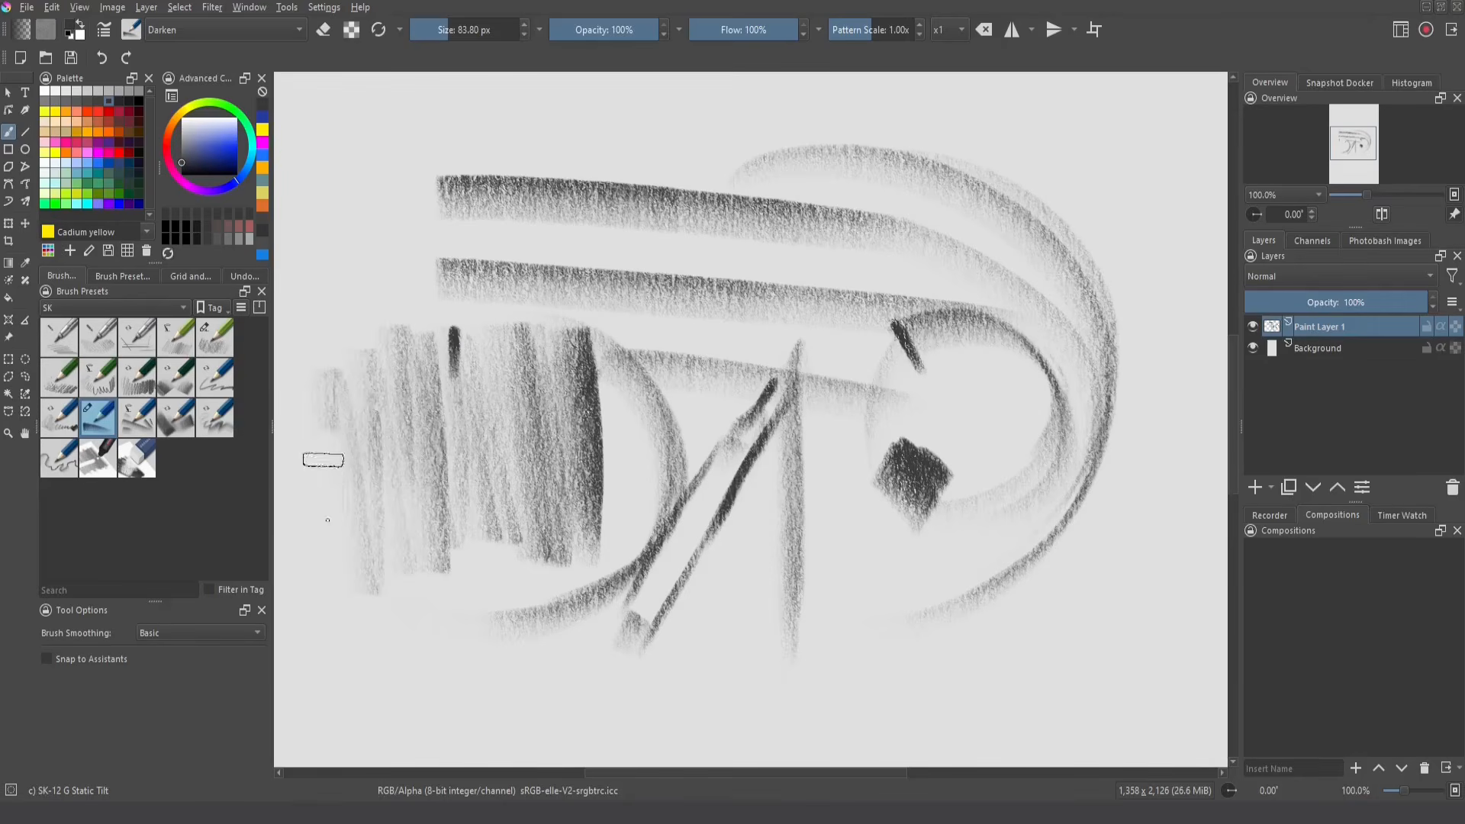
# Set the SK-12 brush angle to 90° and draw a stroke above the two long horizontal ones
pyautogui.rightClick(900, 360)
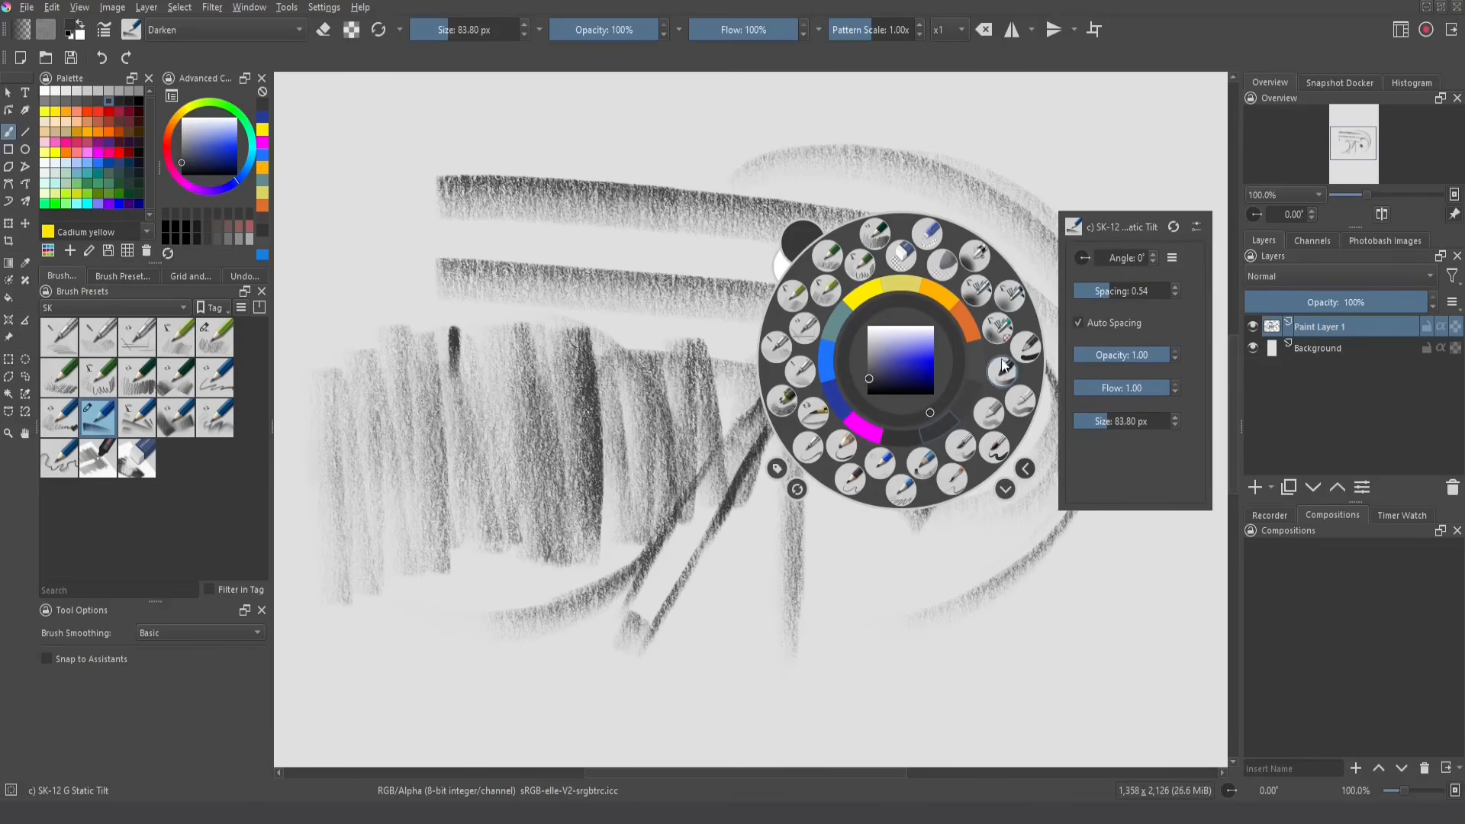
pyautogui.click(1083, 252)
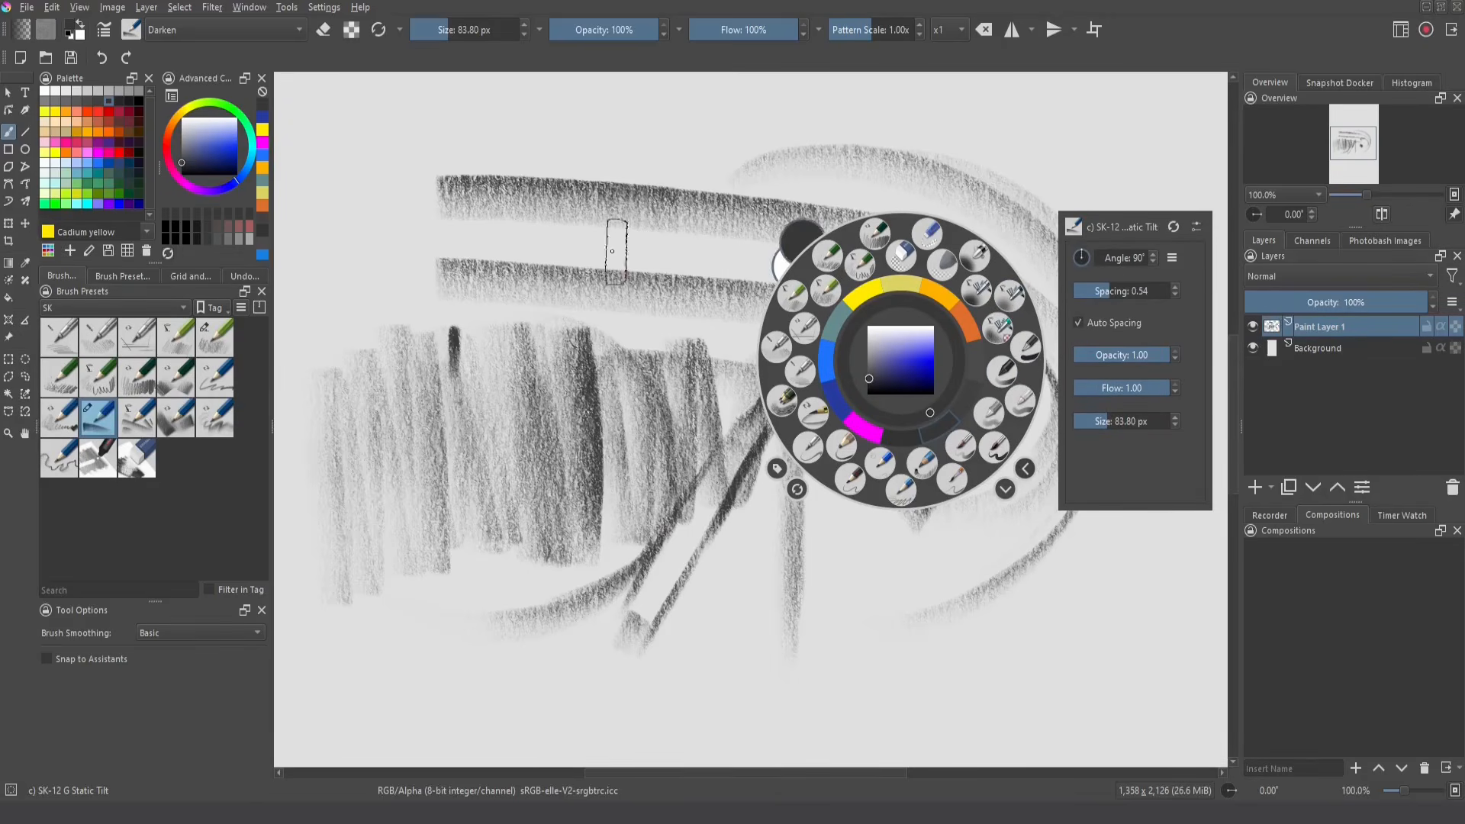
pyautogui.click(611, 245)
pyautogui.moveTo(397, 122); pyautogui.dragTo(696, 179)
# Draw a row of separate vertical strokes from the middle of the canvas toward its right edge
pyautogui.moveTo(717, 336); pyautogui.dragTo(731, 540)
pyautogui.moveTo(809, 324); pyautogui.dragTo(807, 561)
pyautogui.moveTo(839, 327)
pyautogui.mouseDown()
pyautogui.moveTo(840, 524)
pyautogui.moveTo(868, 515)
pyautogui.mouseUp()
pyautogui.moveTo(908, 337); pyautogui.dragTo(912, 447)
pyautogui.moveTo(1006, 370)
pyautogui.mouseDown()
pyautogui.moveTo(1010, 480)
pyautogui.moveTo(1044, 506)
pyautogui.mouseUp()
pyautogui.moveTo(1089, 378); pyautogui.dragTo(1091, 494)
pyautogui.moveTo(1129, 392); pyautogui.dragTo(1129, 519)
pyautogui.moveTo(1164, 391); pyautogui.dragTo(1165, 495)
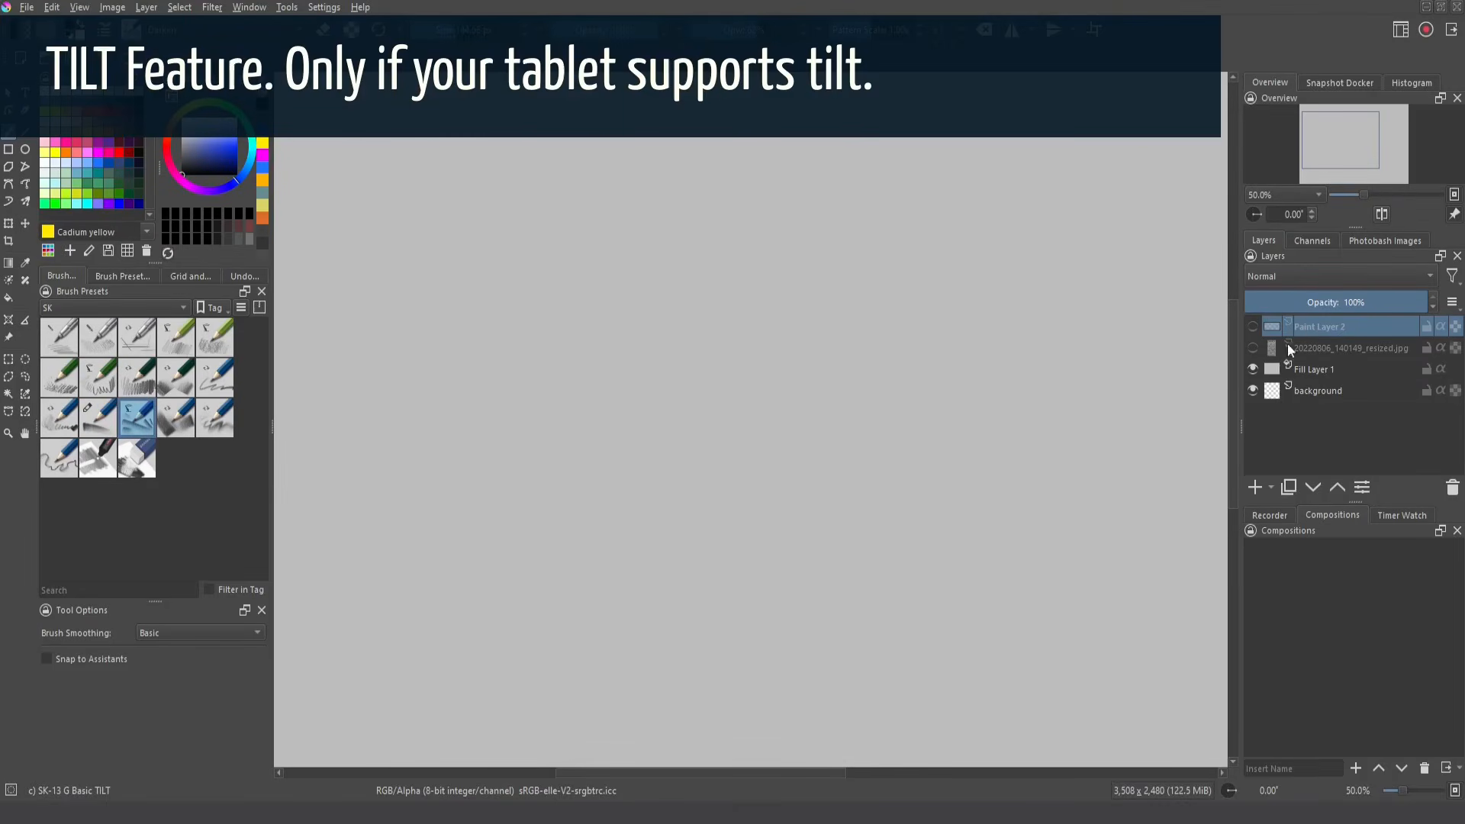
# Add a new paint layer and examine the tilt elevation curve in the SK-13 G Basic TILT brush's Value settings
pyautogui.click(1257, 484)
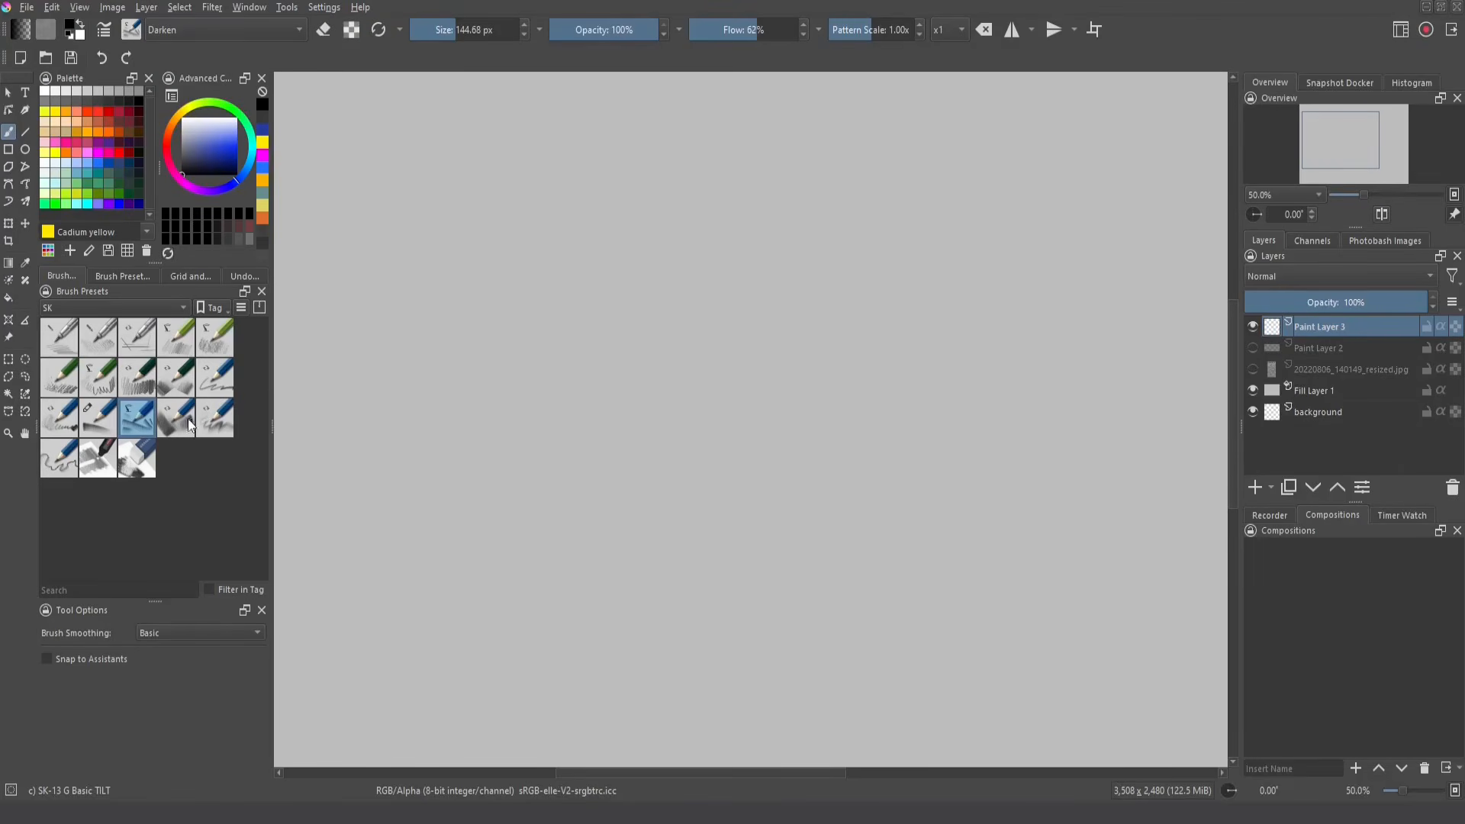
pyautogui.click(104, 29)
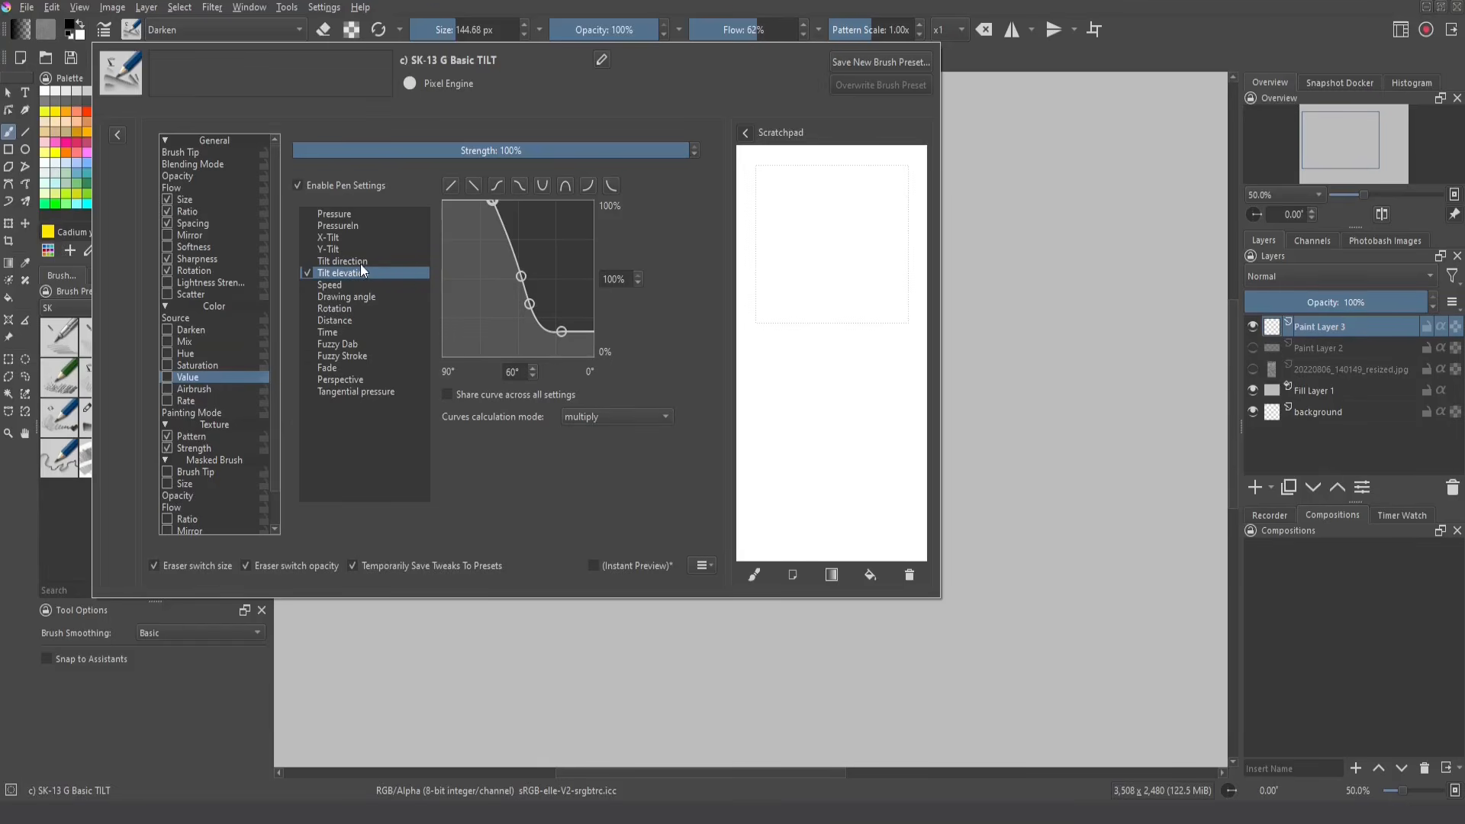
pyautogui.click(1018, 227)
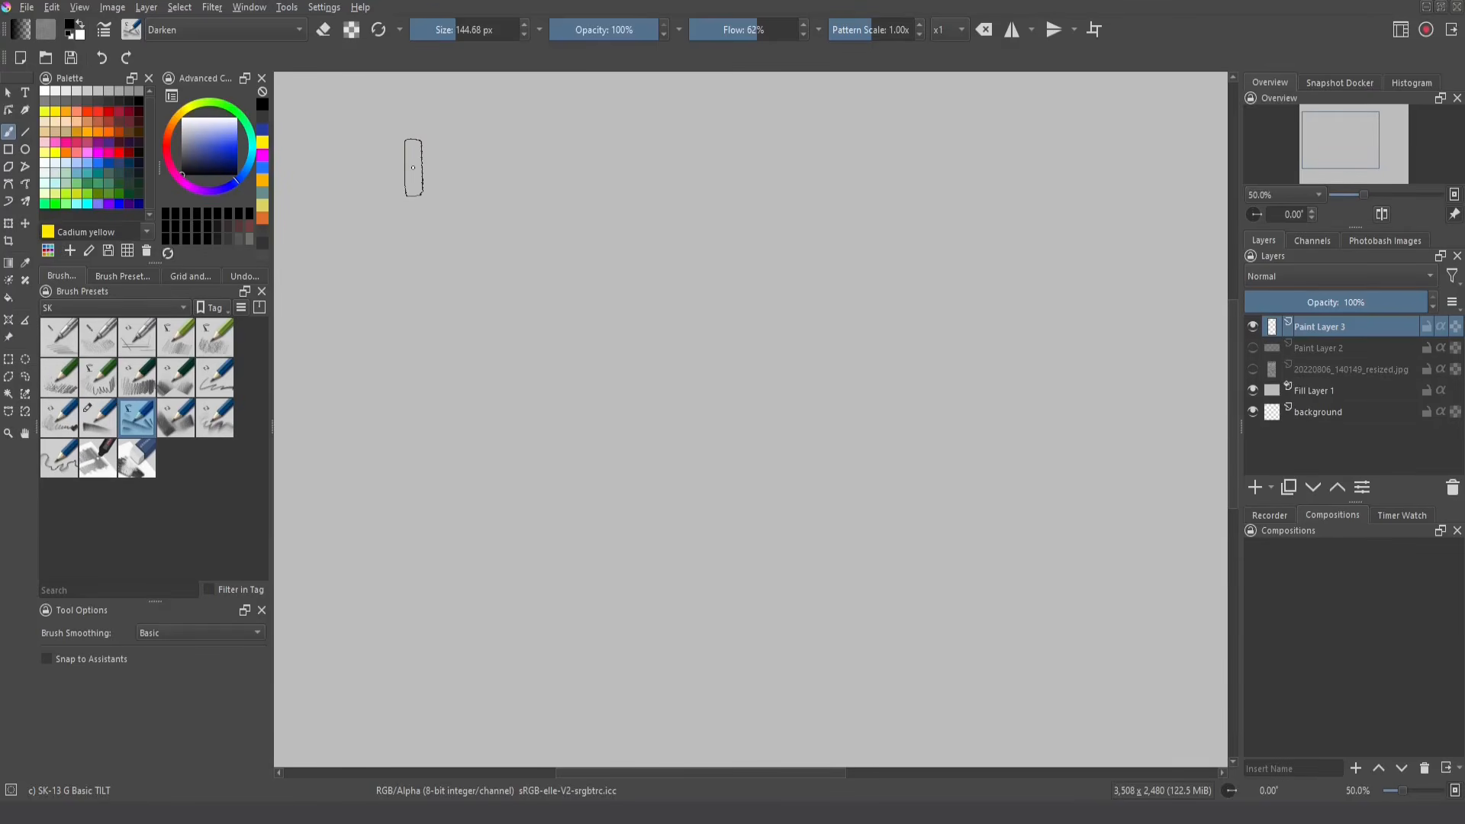
# With the SK-13 brush, draw a broad shaded stroke, a thin line beneath it and a winding line of varying tilt, and open its brush settings
pyautogui.moveTo(1017, 149)
pyautogui.mouseDown()
pyautogui.moveTo(418, 140)
pyautogui.moveTo(1008, 144)
pyautogui.moveTo(536, 144)
pyautogui.moveTo(1047, 158)
pyautogui.moveTo(634, 158)
pyautogui.moveTo(398, 120)
pyautogui.mouseUp()
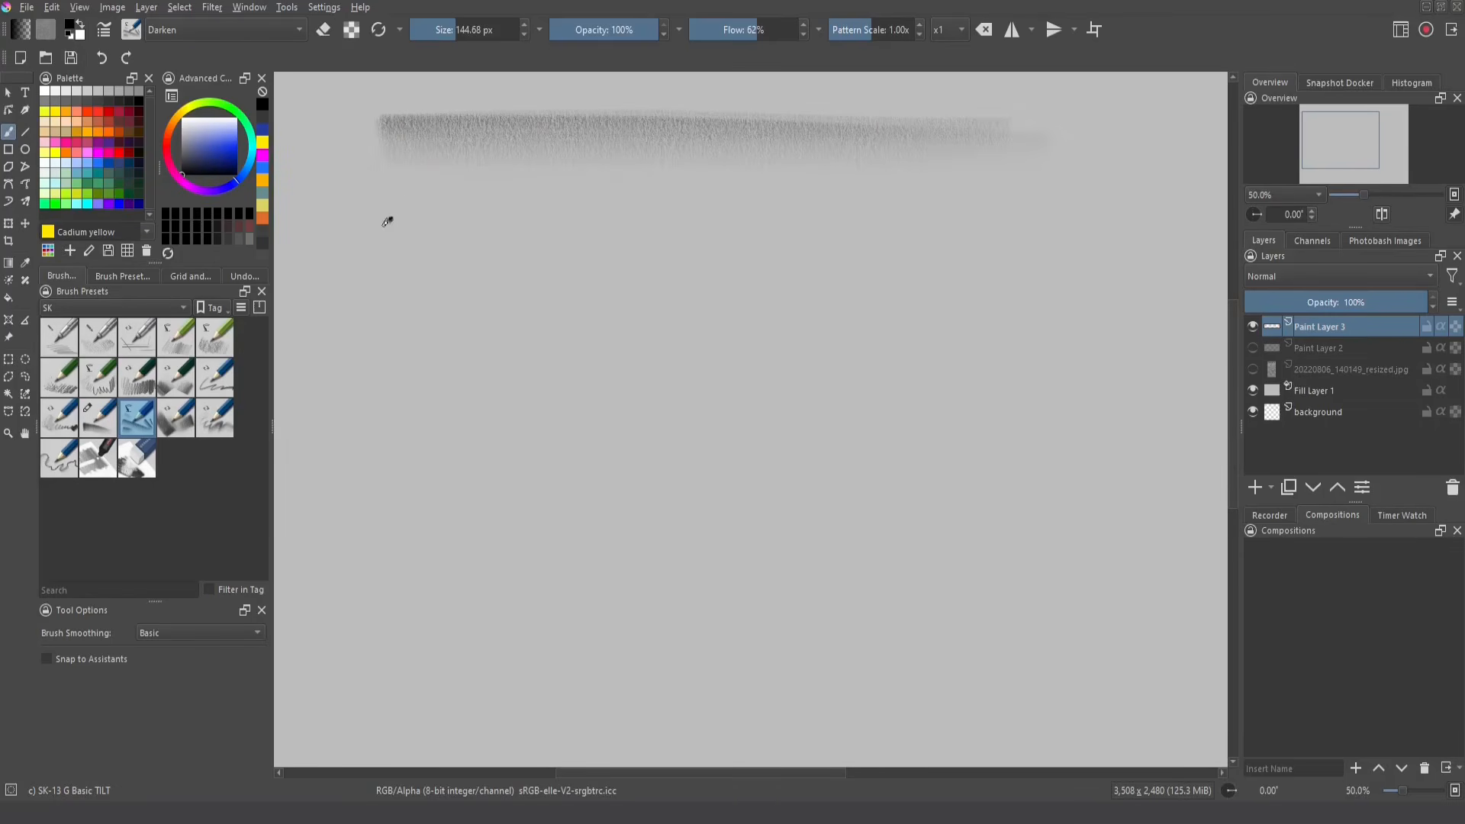
pyautogui.moveTo(389, 222); pyautogui.dragTo(904, 243)
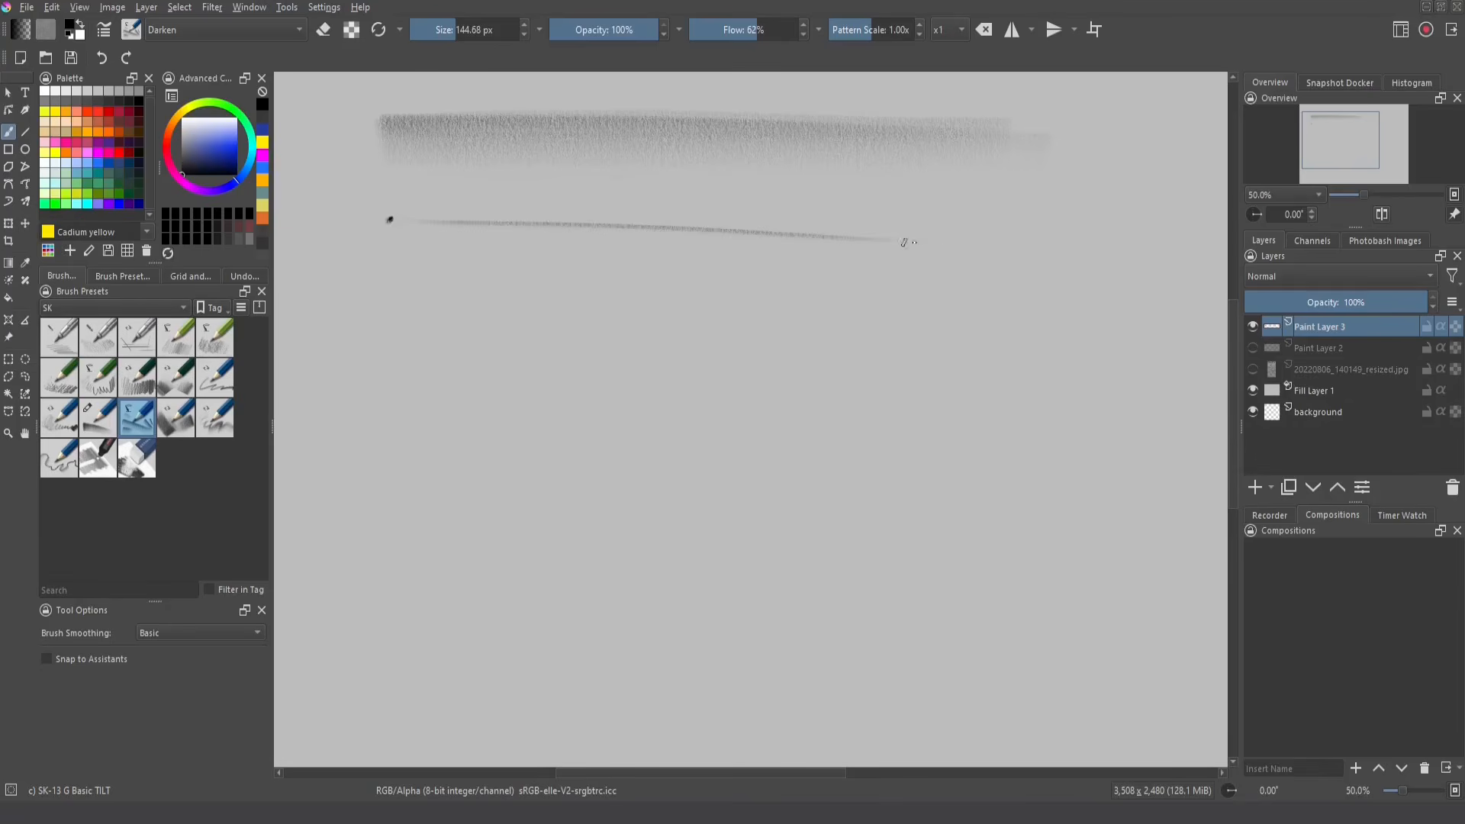
pyautogui.hotkey('ctrl', 'z')
pyautogui.moveTo(390, 223); pyautogui.dragTo(1038, 221)
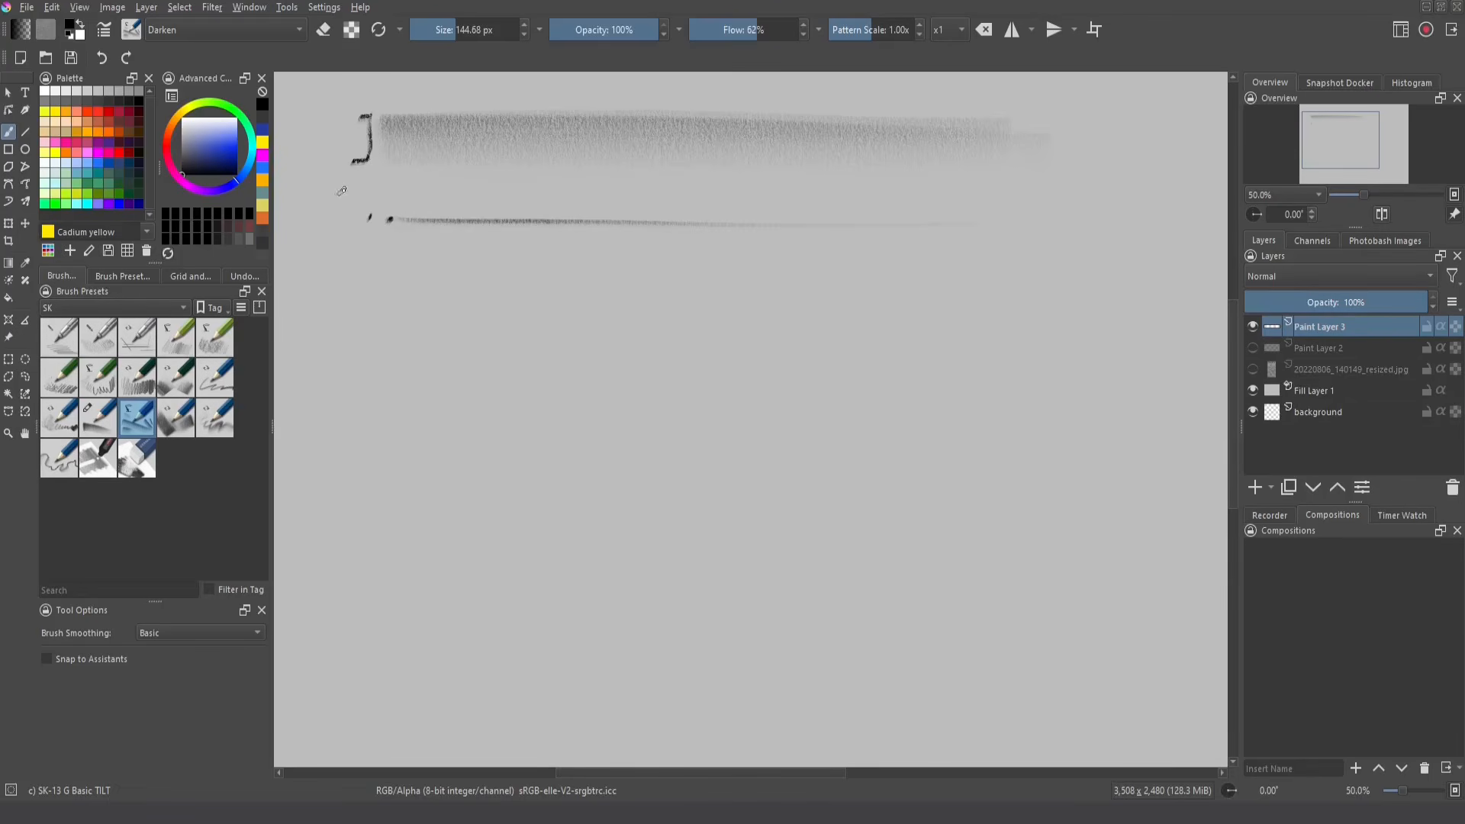
pyautogui.moveTo(1069, 393)
pyautogui.mouseDown()
pyautogui.moveTo(908, 352)
pyautogui.moveTo(896, 388)
pyautogui.moveTo(805, 363)
pyautogui.moveTo(736, 456)
pyautogui.moveTo(740, 519)
pyautogui.moveTo(626, 389)
pyautogui.moveTo(554, 367)
pyautogui.moveTo(399, 475)
pyautogui.mouseUp()
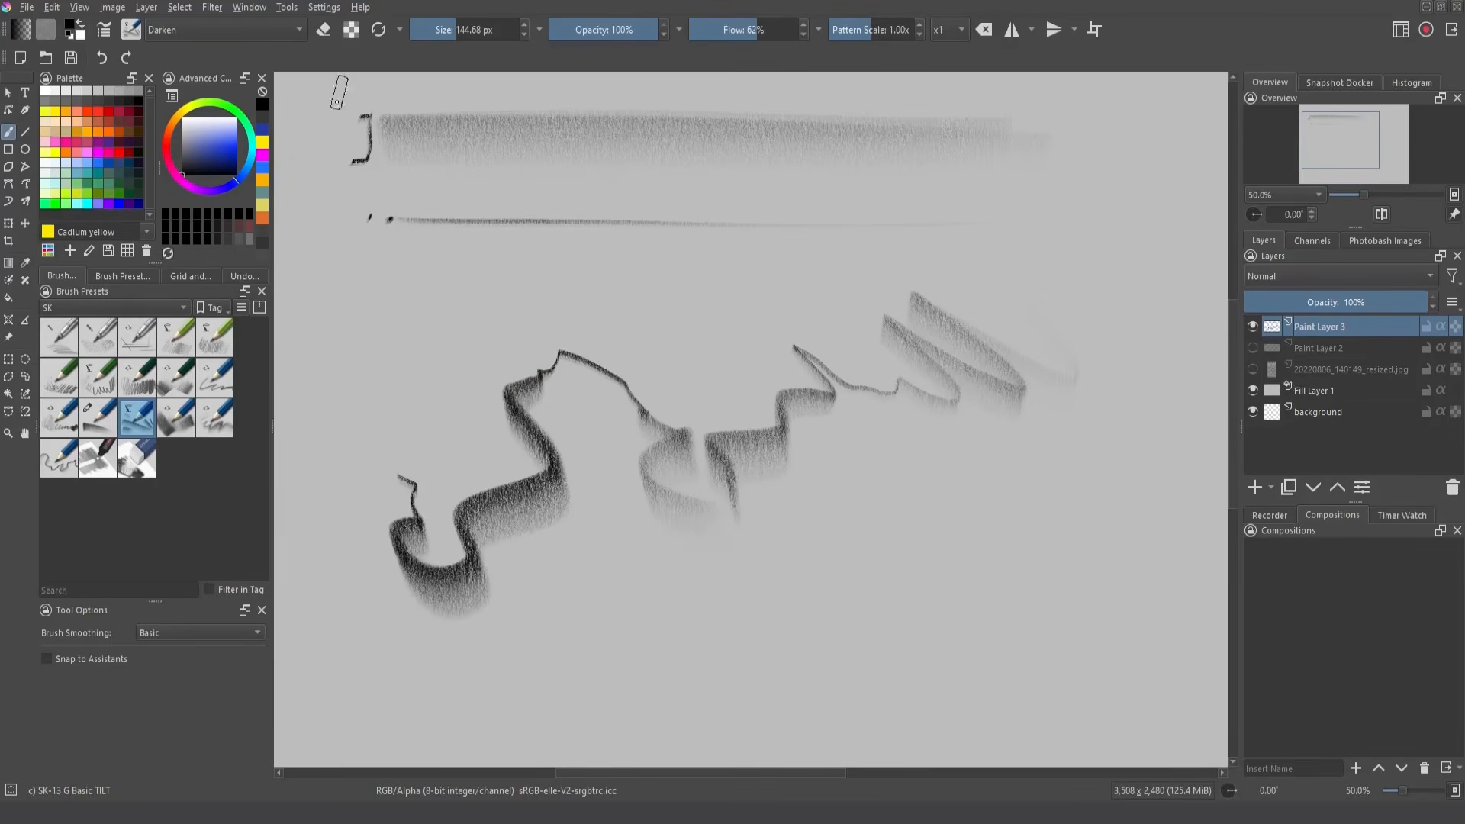
pyautogui.click(112, 31)
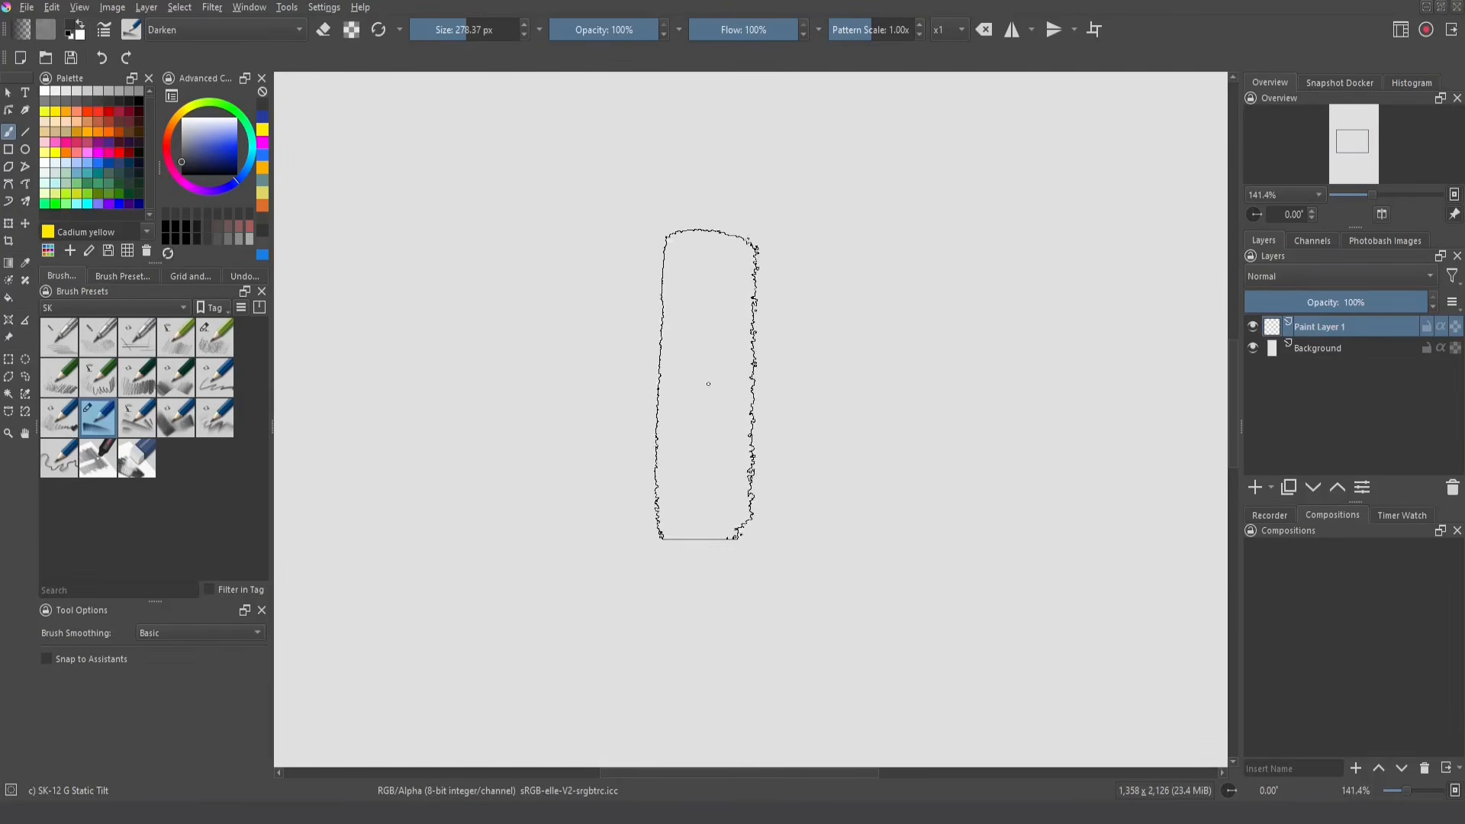
# Stamp a vertical SK-12 mark and accept the cursor settings with Show outline and Use effective outline size enabled
pyautogui.moveTo(710, 384); pyautogui.dragTo(704, 382)
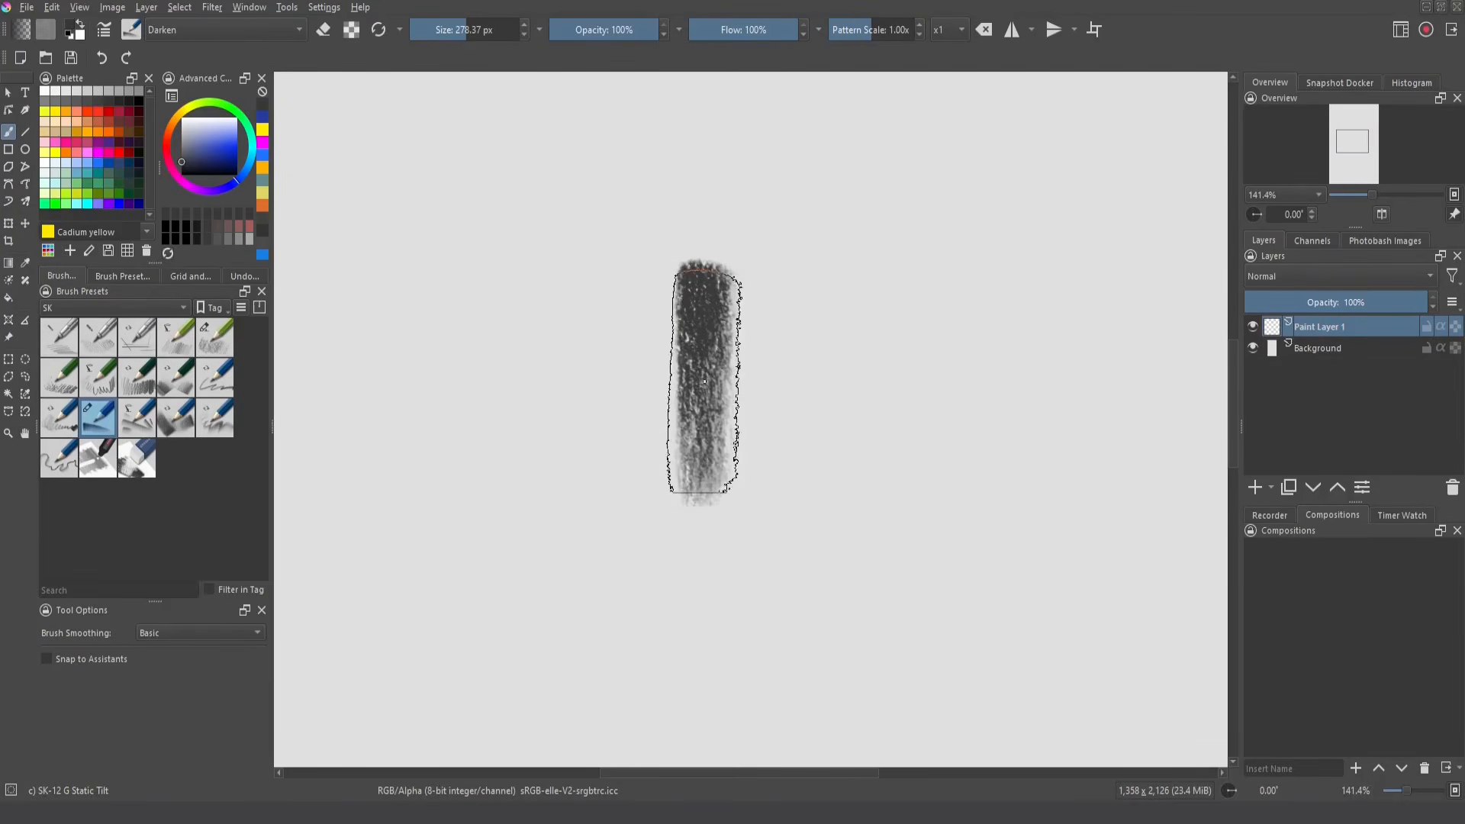
pyautogui.click(319, 9)
pyautogui.click(323, 25)
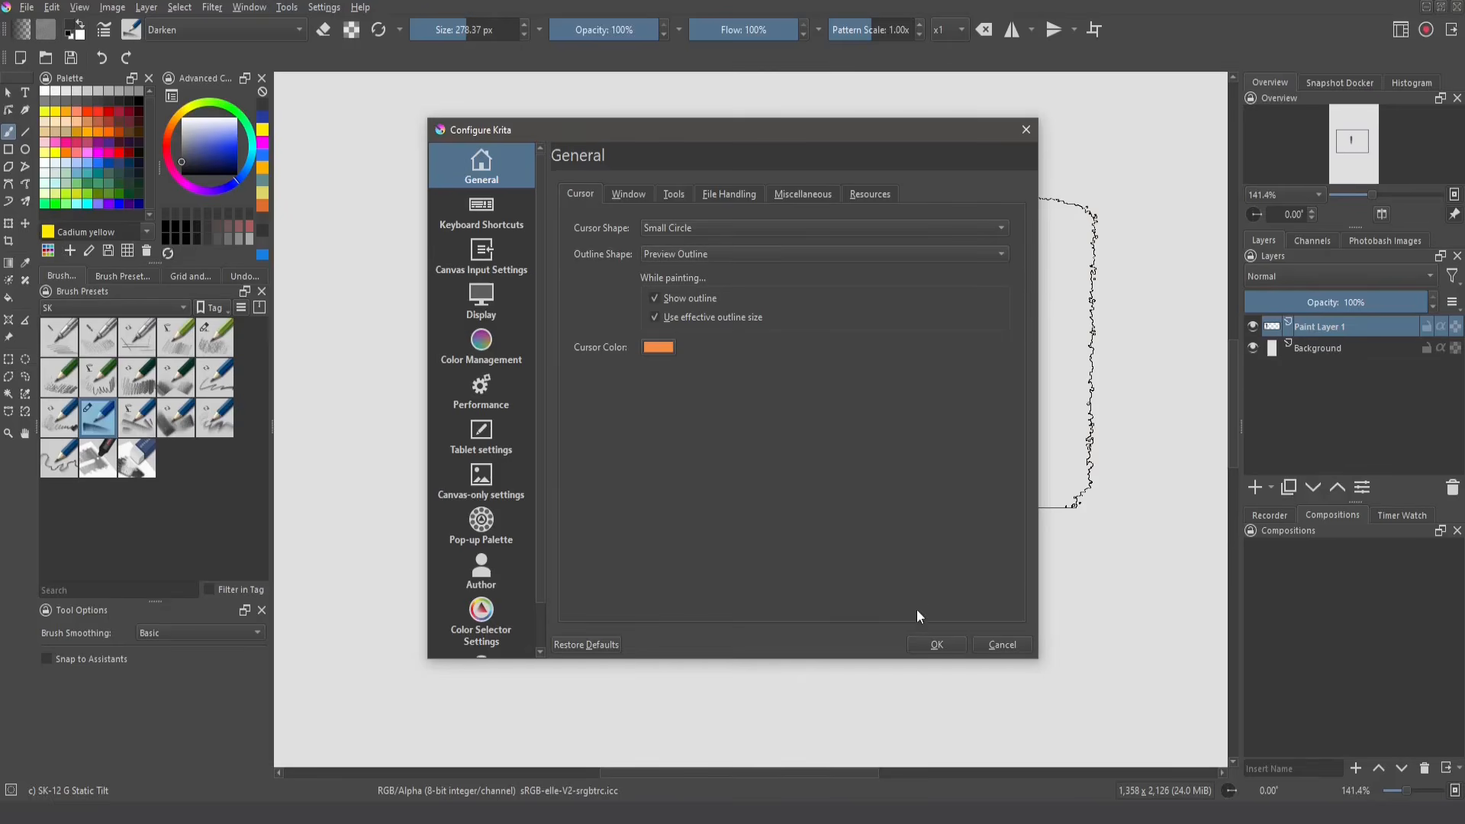
pyautogui.click(939, 645)
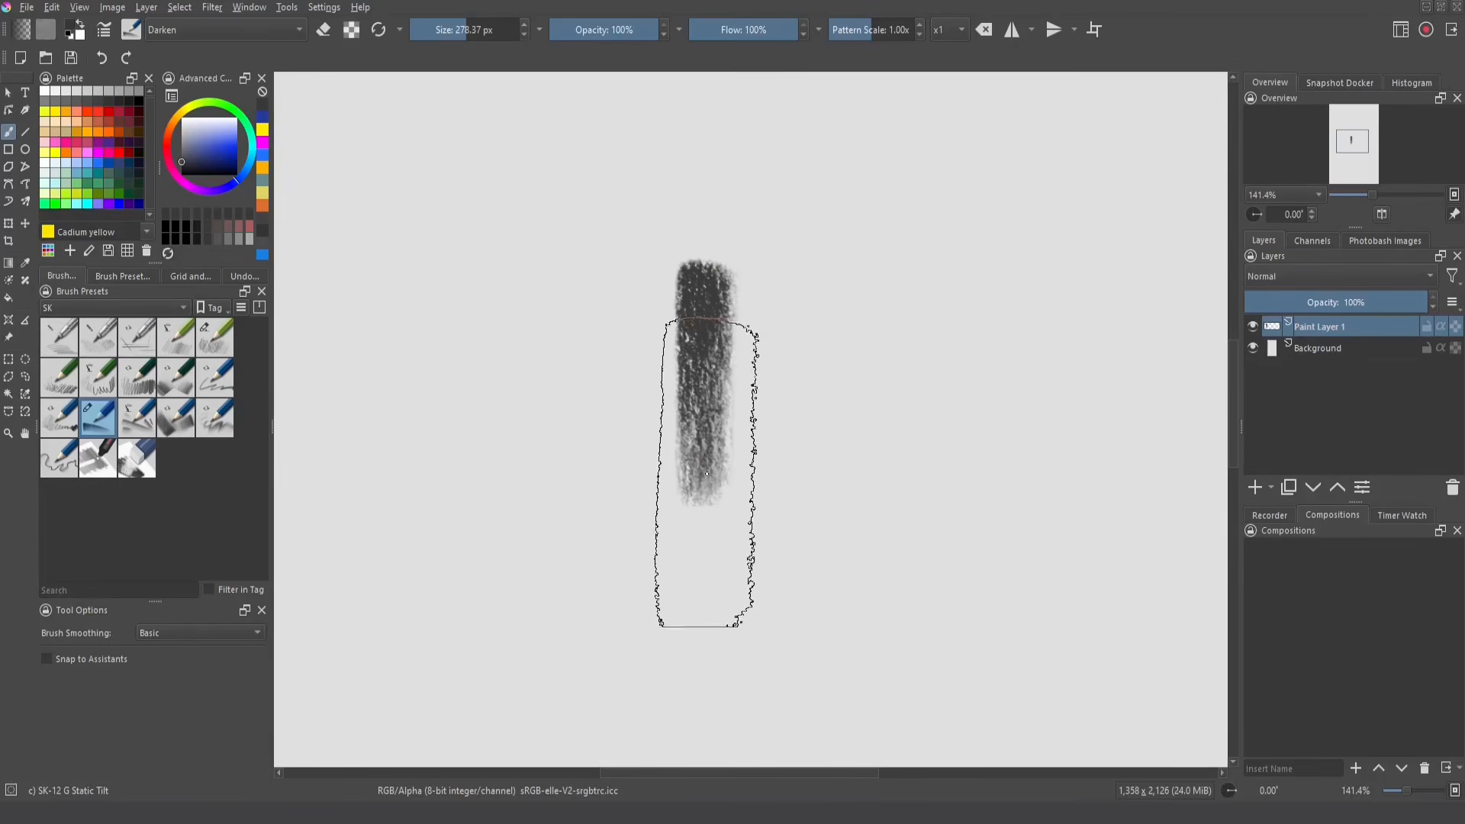
# Sweep two overlapping broad shaded arcs down to the right of the vertical mark with the SK-12 brush
pyautogui.moveTo(795, 335)
pyautogui.mouseDown()
pyautogui.moveTo(837, 343)
pyautogui.moveTo(1184, 588)
pyautogui.mouseUp()
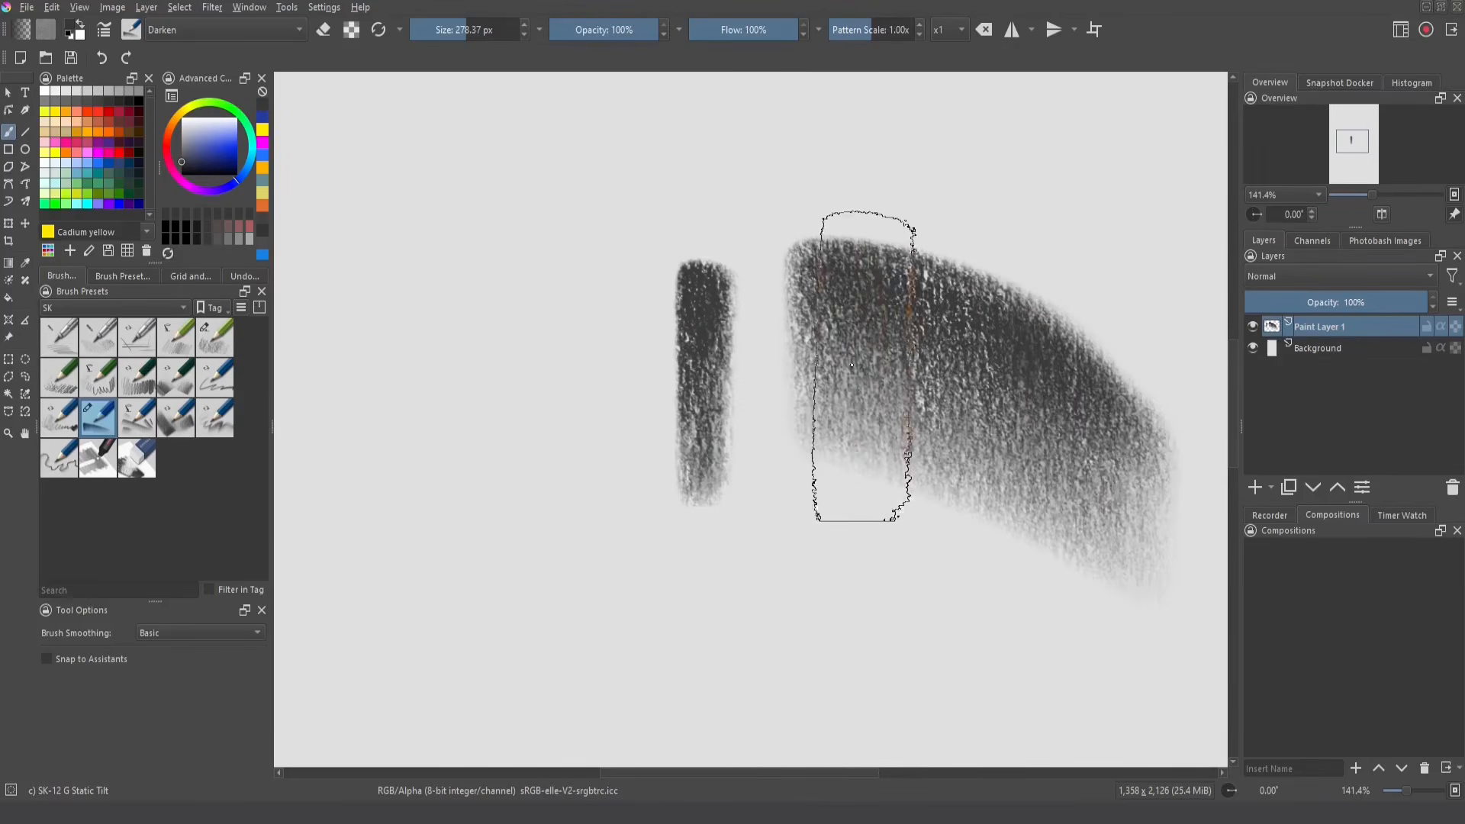
pyautogui.moveTo(793, 381); pyautogui.dragTo(1137, 534)
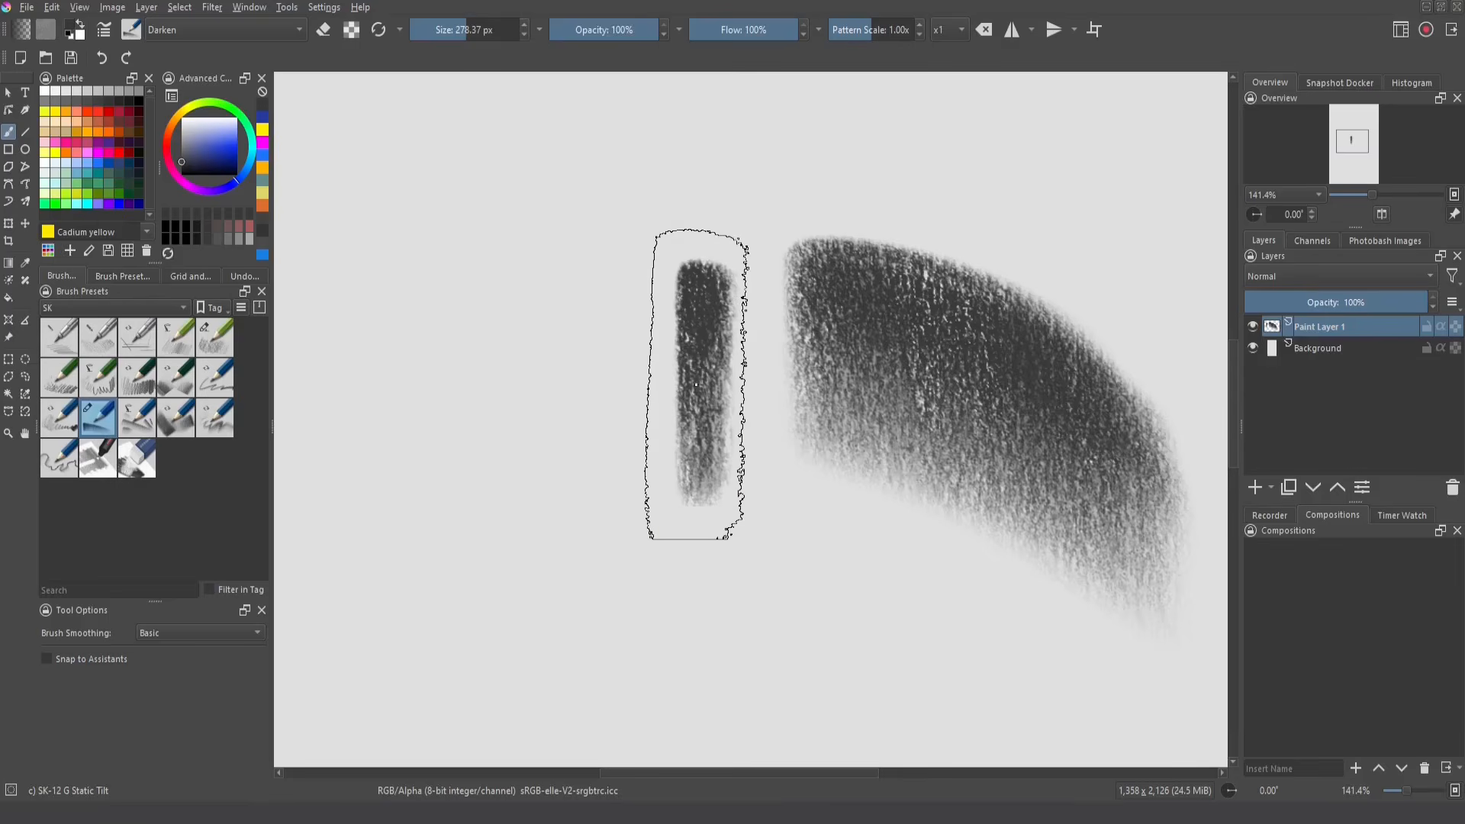
# With SK-03 Mech-Pencil TILT, circle the mark's top, point an arrow at it, and sketch a fan of strokes converging from the left
pyautogui.click(137, 342)
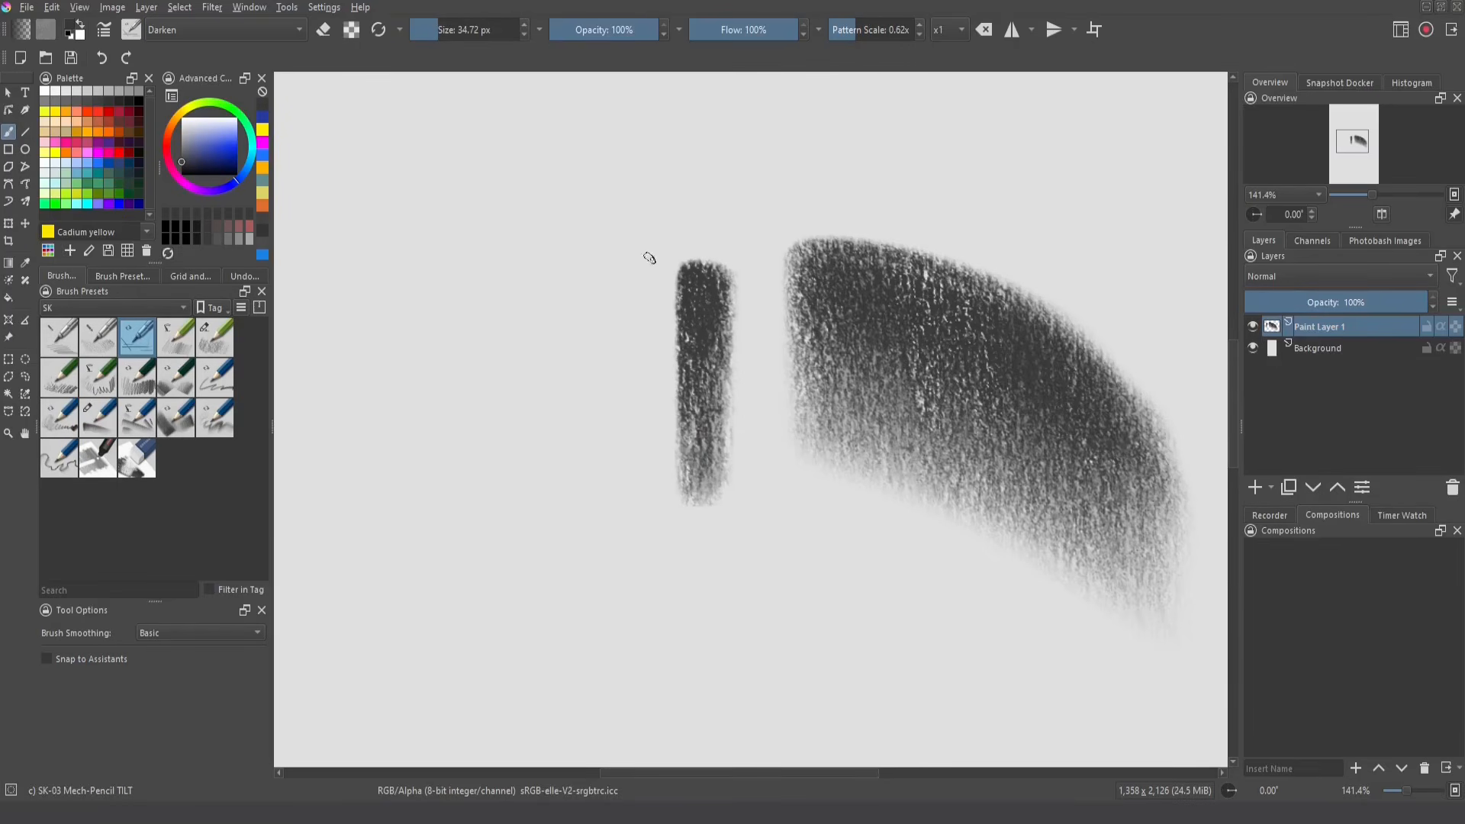
pyautogui.moveTo(592, 203)
pyautogui.mouseDown()
pyautogui.moveTo(650, 248)
pyautogui.moveTo(640, 229)
pyautogui.moveTo(627, 251)
pyautogui.moveTo(731, 233)
pyautogui.moveTo(664, 245)
pyautogui.moveTo(691, 229)
pyautogui.moveTo(683, 243)
pyautogui.moveTo(742, 264)
pyautogui.mouseUp()
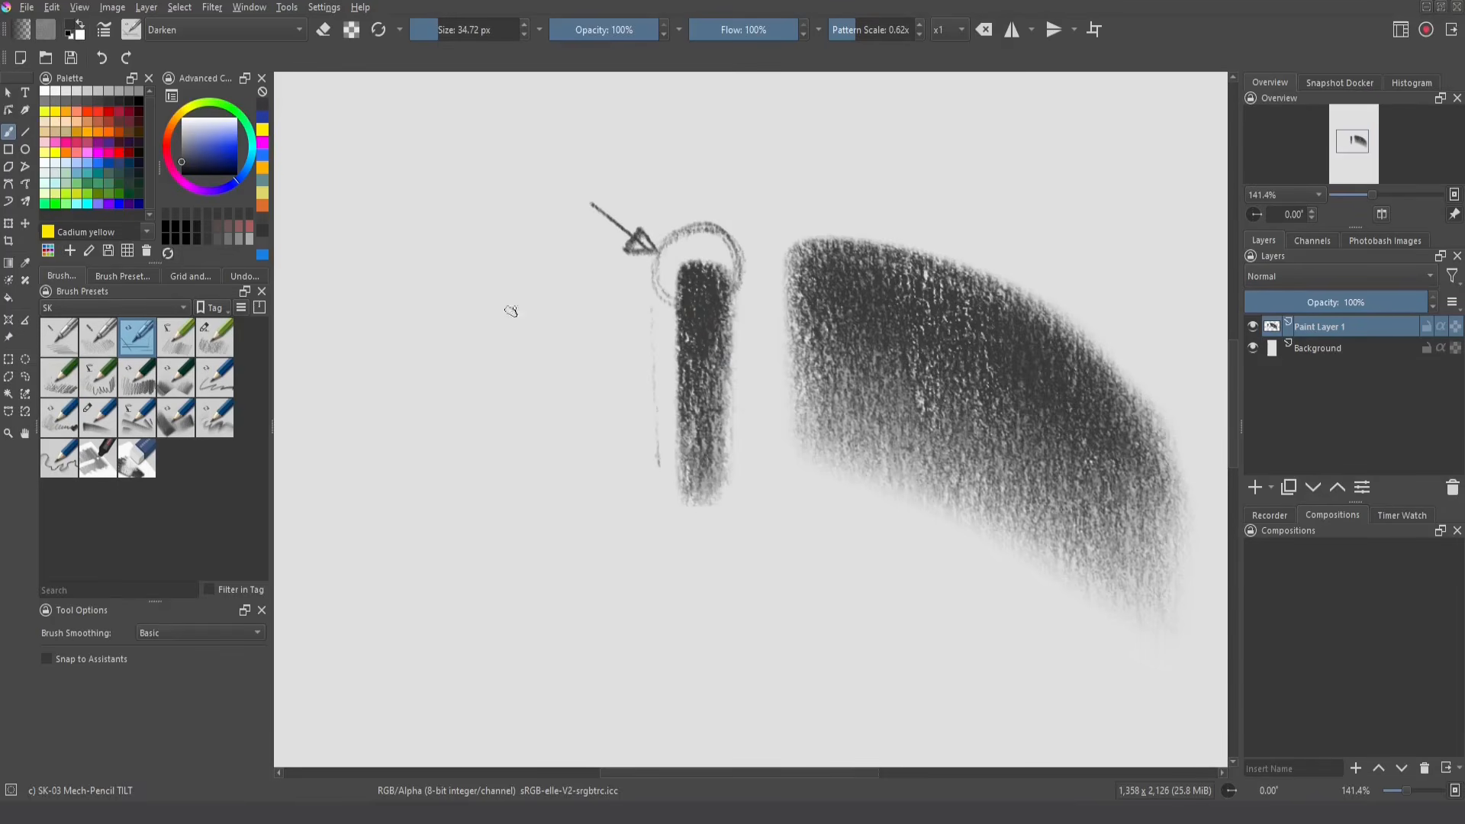
pyautogui.moveTo(511, 266); pyautogui.dragTo(621, 362)
pyautogui.moveTo(610, 359); pyautogui.dragTo(435, 328)
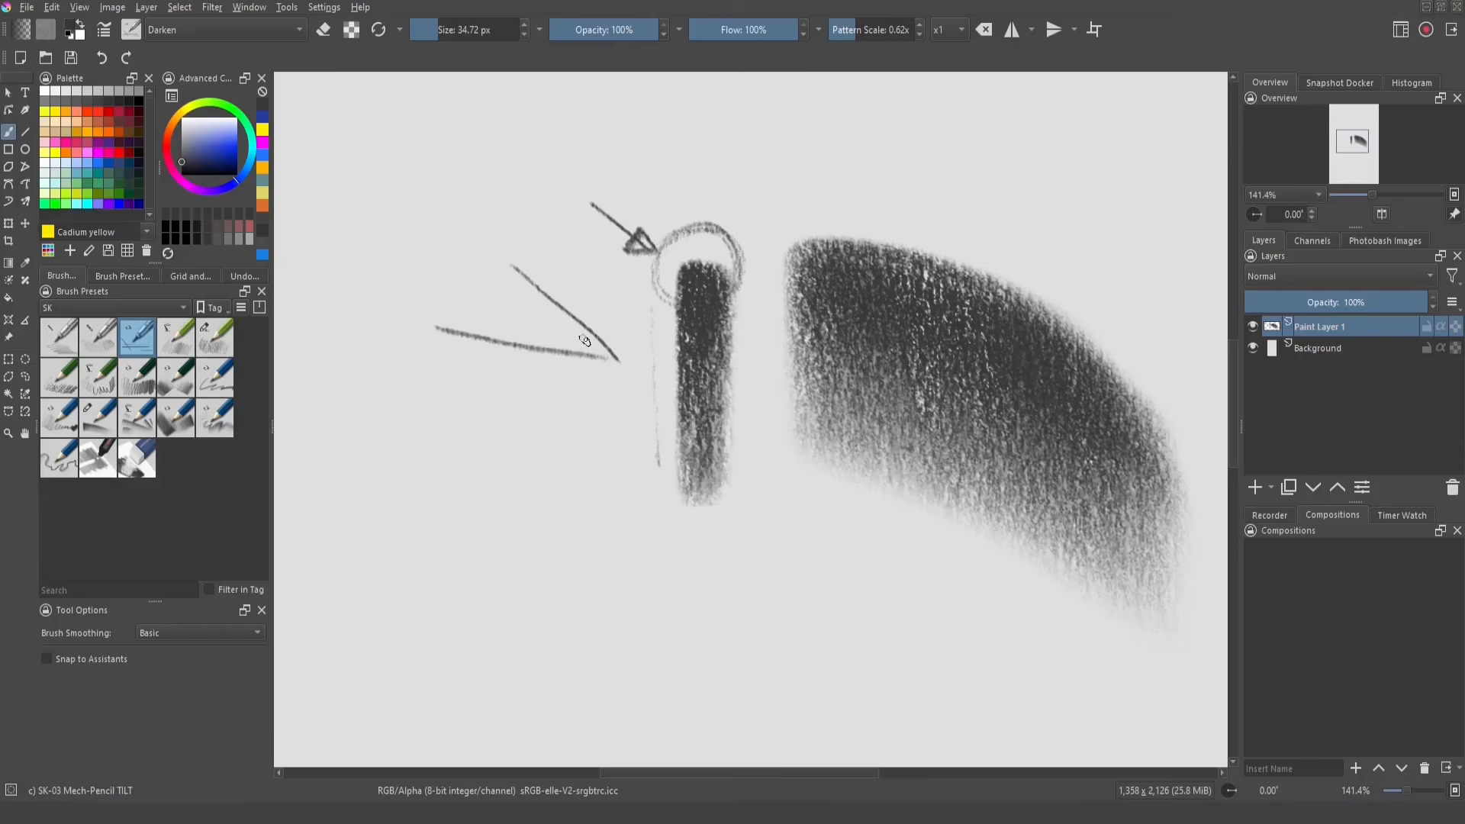
pyautogui.moveTo(582, 331)
pyautogui.mouseDown()
pyautogui.moveTo(598, 375)
pyautogui.moveTo(432, 371)
pyautogui.mouseUp()
pyautogui.moveTo(610, 376)
pyautogui.mouseDown()
pyautogui.moveTo(547, 430)
pyautogui.moveTo(523, 436)
pyautogui.moveTo(563, 417)
pyautogui.moveTo(546, 419)
pyautogui.moveTo(550, 403)
pyautogui.moveTo(476, 447)
pyautogui.moveTo(582, 367)
pyautogui.moveTo(418, 458)
pyautogui.mouseUp()
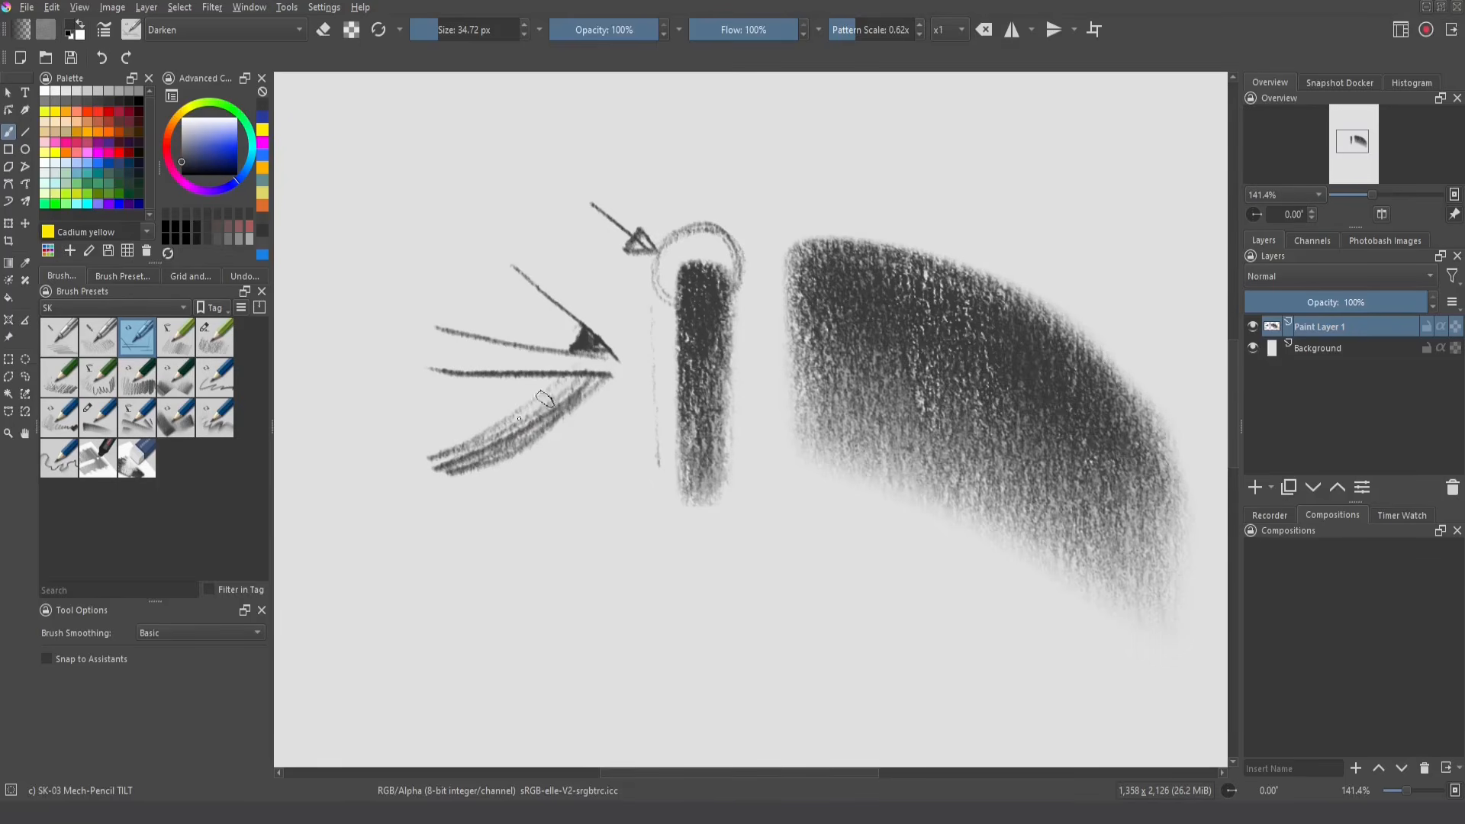
pyautogui.moveTo(543, 396)
pyautogui.mouseDown()
pyautogui.moveTo(399, 442)
pyautogui.moveTo(372, 431)
pyautogui.mouseUp()
pyautogui.moveTo(496, 388); pyautogui.dragTo(359, 427)
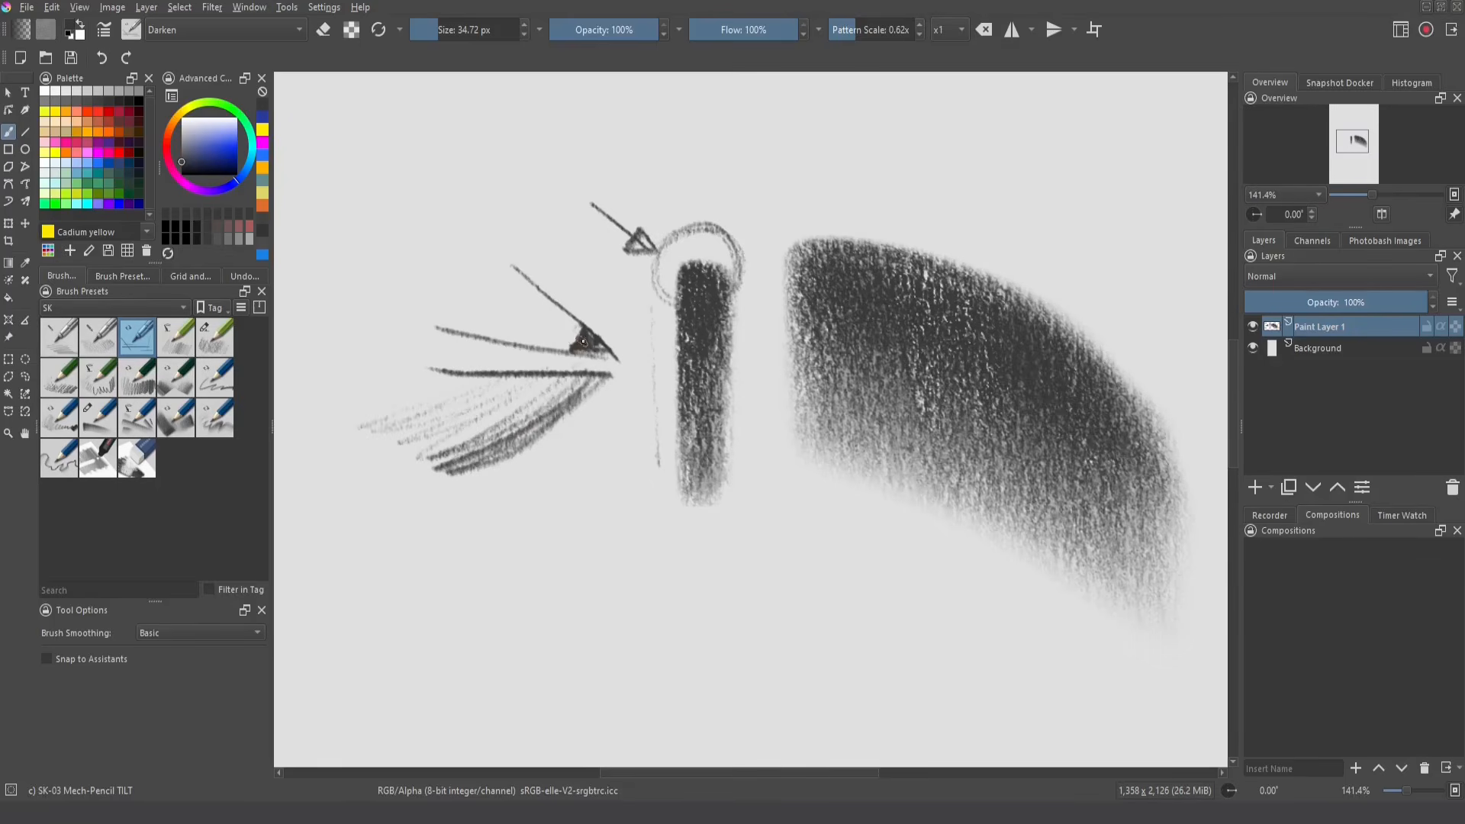
pyautogui.moveTo(458, 318); pyautogui.dragTo(469, 311)
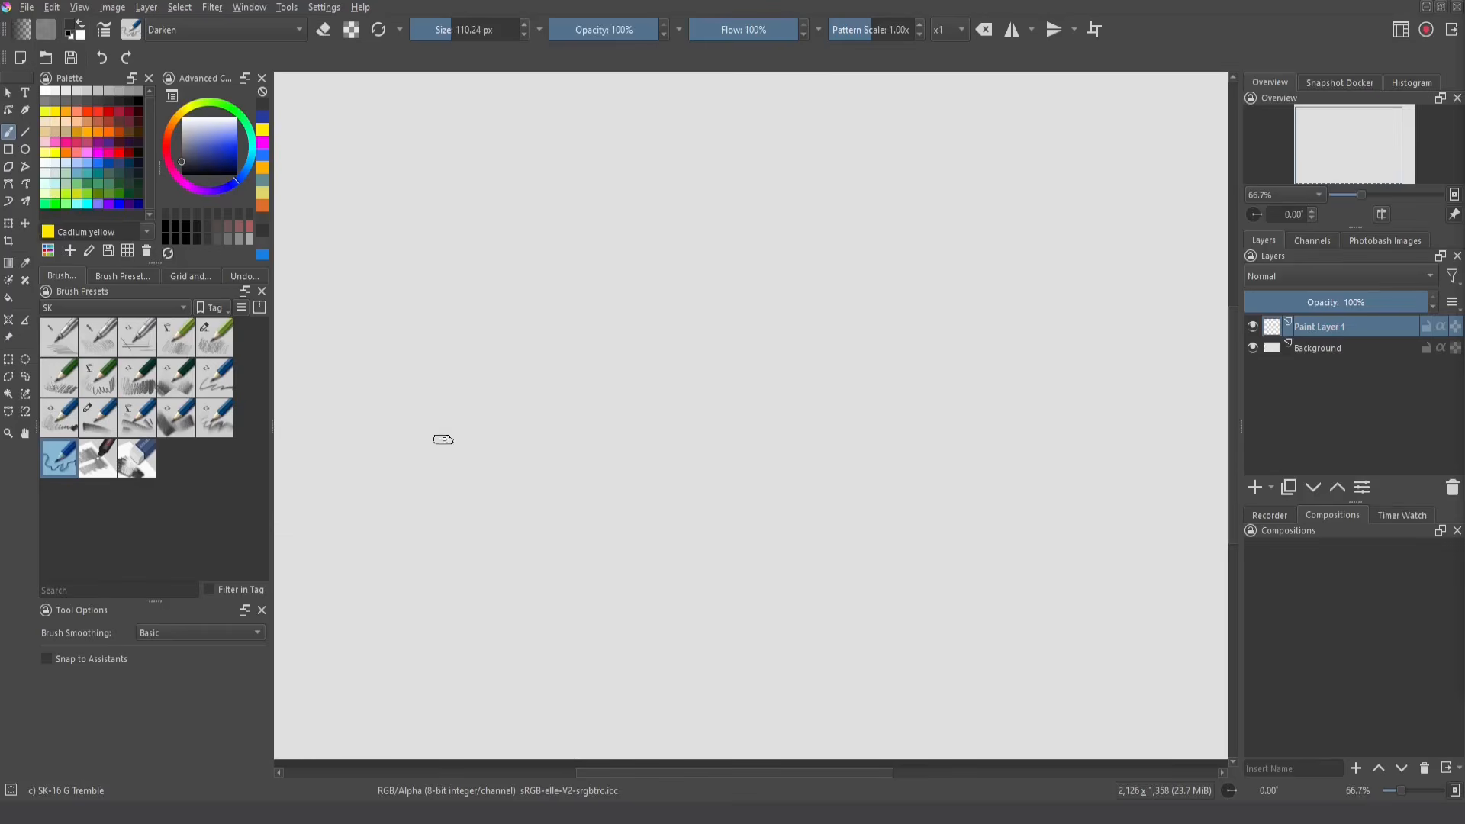
# Outline a row of tree shapes along a ground line with the SK-16 G Tremble brush and shade the large tree's right side
pyautogui.moveTo(422, 438)
pyautogui.mouseDown()
pyautogui.moveTo(569, 431)
pyautogui.moveTo(611, 391)
pyautogui.moveTo(641, 326)
pyautogui.moveTo(638, 272)
pyautogui.moveTo(709, 181)
pyautogui.moveTo(765, 158)
pyautogui.moveTo(843, 232)
pyautogui.moveTo(890, 417)
pyautogui.moveTo(930, 376)
pyautogui.moveTo(935, 246)
pyautogui.moveTo(966, 184)
pyautogui.moveTo(1013, 173)
pyautogui.moveTo(1157, 305)
pyautogui.moveTo(1161, 394)
pyautogui.moveTo(1160, 432)
pyautogui.mouseUp()
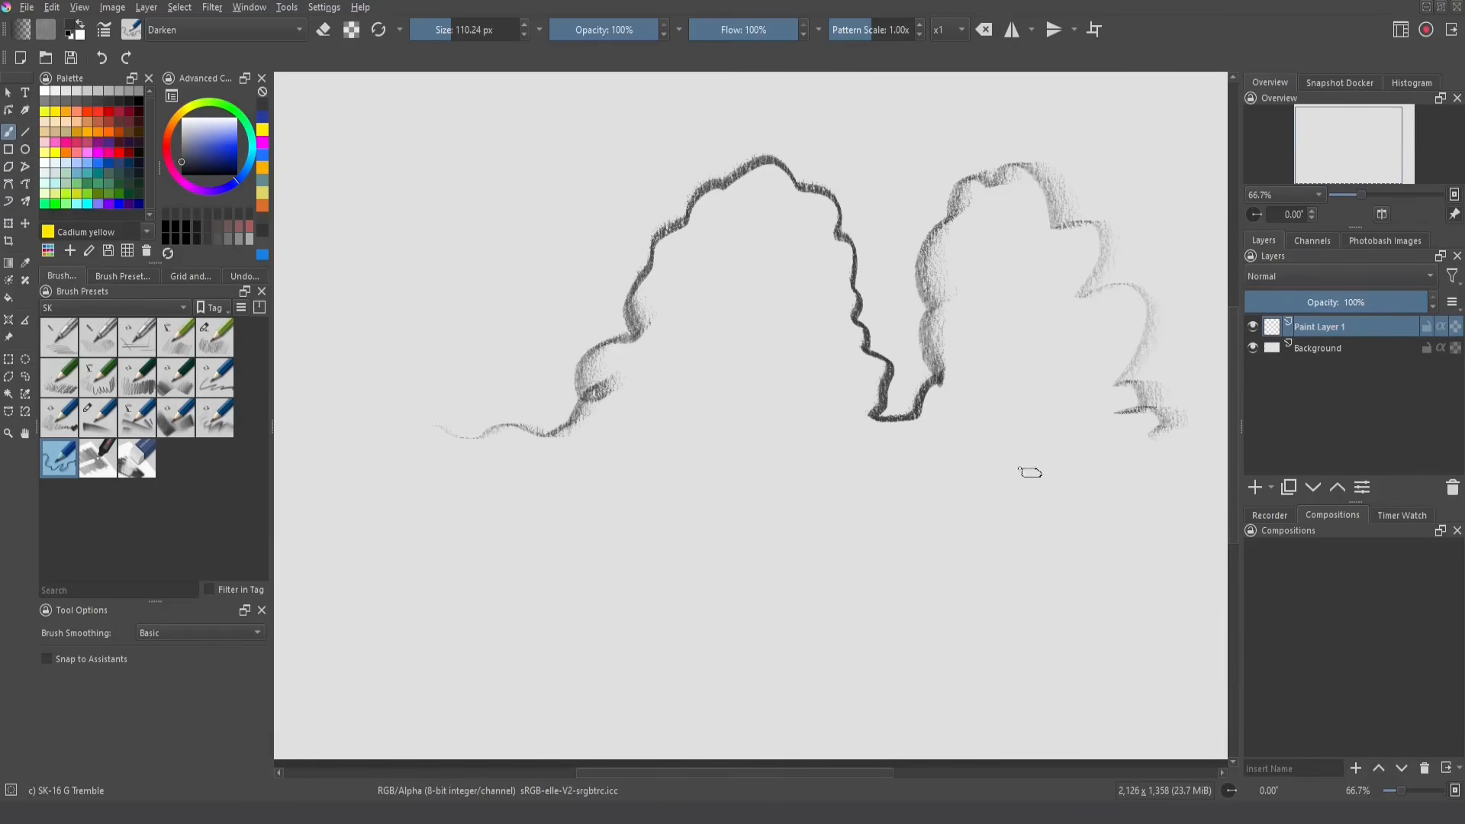
pyautogui.hotkey('ctrl', 'z')
pyautogui.moveTo(342, 441)
pyautogui.mouseDown()
pyautogui.moveTo(667, 409)
pyautogui.moveTo(589, 314)
pyautogui.moveTo(814, 85)
pyautogui.moveTo(835, 259)
pyautogui.moveTo(927, 291)
pyautogui.moveTo(886, 374)
pyautogui.moveTo(973, 370)
pyautogui.moveTo(988, 287)
pyautogui.moveTo(1160, 254)
pyautogui.moveTo(1167, 383)
pyautogui.moveTo(1145, 405)
pyautogui.moveTo(950, 405)
pyautogui.moveTo(735, 350)
pyautogui.moveTo(661, 456)
pyautogui.mouseUp()
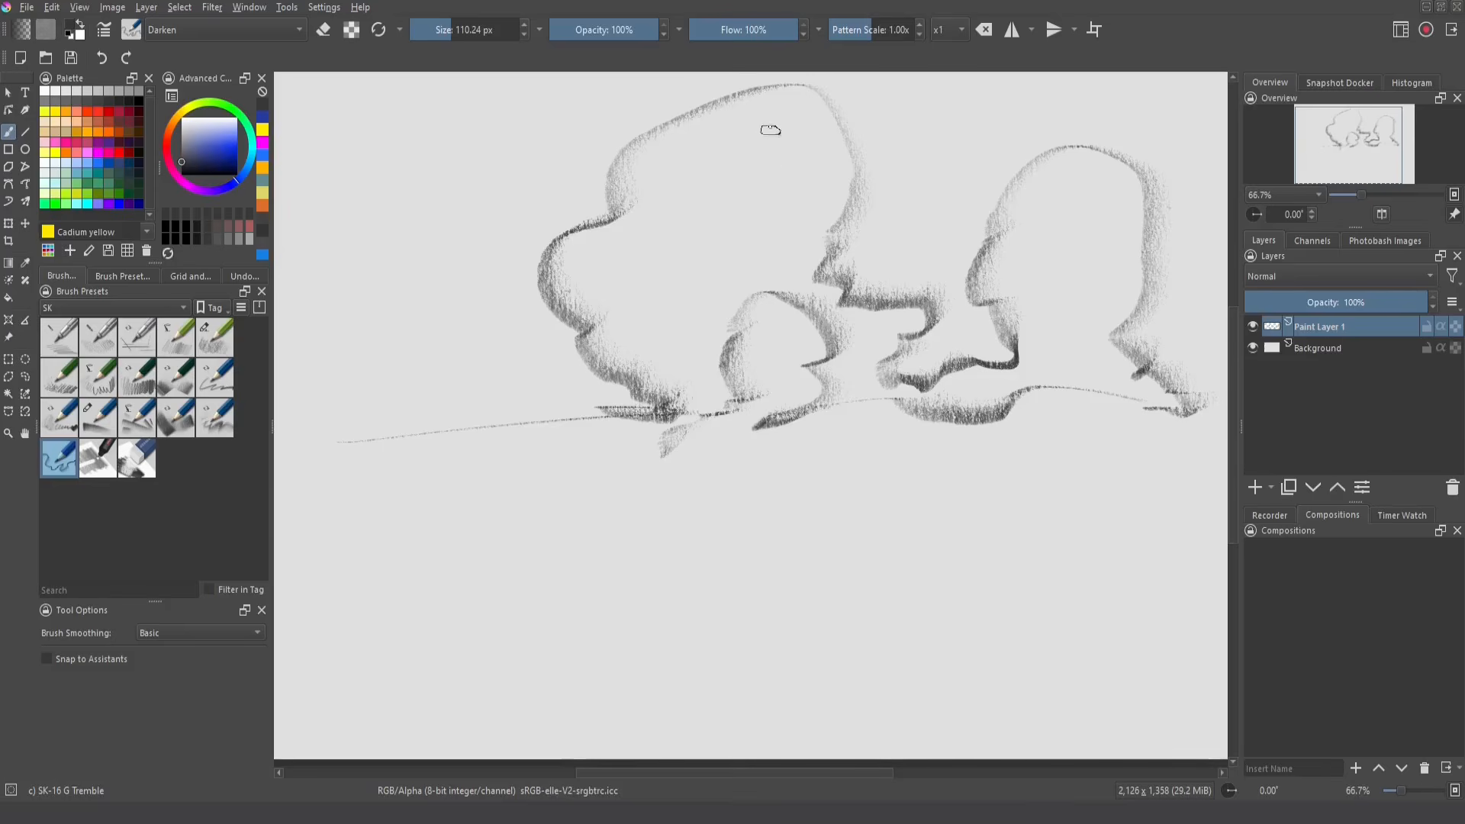
pyautogui.moveTo(808, 104)
pyautogui.mouseDown()
pyautogui.moveTo(816, 258)
pyautogui.moveTo(803, 88)
pyautogui.moveTo(806, 274)
pyautogui.moveTo(787, 101)
pyautogui.moveTo(789, 257)
pyautogui.mouseUp()
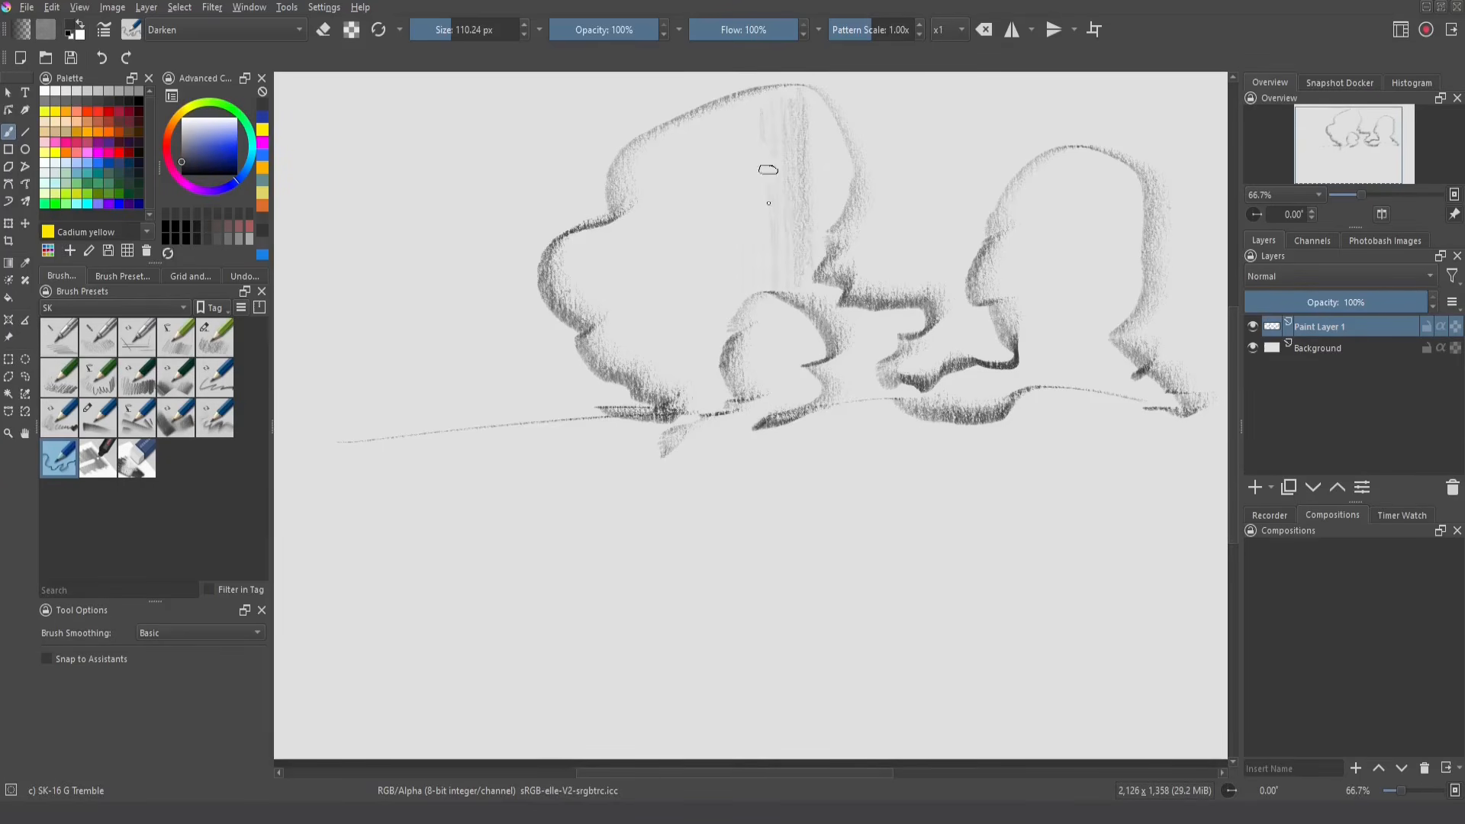
pyautogui.moveTo(818, 180)
pyautogui.mouseDown()
pyautogui.moveTo(840, 139)
pyautogui.moveTo(852, 143)
pyautogui.moveTo(810, 306)
pyautogui.moveTo(831, 320)
pyautogui.moveTo(837, 295)
pyautogui.moveTo(852, 296)
pyautogui.moveTo(865, 344)
pyautogui.moveTo(788, 299)
pyautogui.mouseUp()
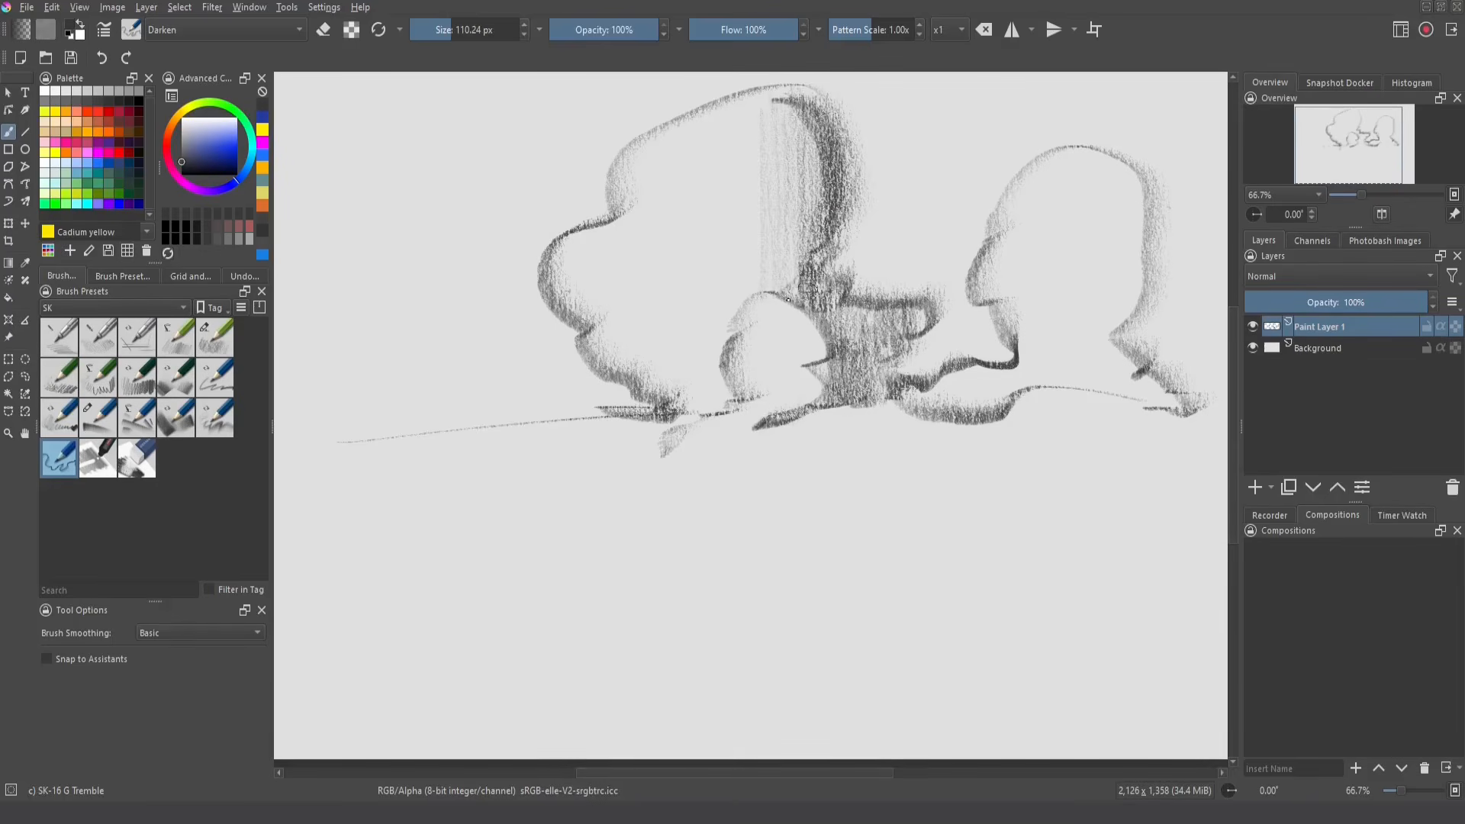
# Sketch loose foreground strokes across the area beneath the trees' ground line
pyautogui.moveTo(599, 402)
pyautogui.mouseDown()
pyautogui.moveTo(513, 399)
pyautogui.moveTo(515, 344)
pyautogui.moveTo(463, 365)
pyautogui.moveTo(466, 405)
pyautogui.moveTo(426, 399)
pyautogui.moveTo(420, 371)
pyautogui.moveTo(402, 374)
pyautogui.moveTo(407, 410)
pyautogui.moveTo(374, 410)
pyautogui.moveTo(841, 517)
pyautogui.moveTo(374, 566)
pyautogui.moveTo(1076, 591)
pyautogui.moveTo(972, 552)
pyautogui.moveTo(1016, 511)
pyautogui.moveTo(1138, 466)
pyautogui.moveTo(950, 455)
pyautogui.moveTo(1147, 464)
pyautogui.moveTo(981, 442)
pyautogui.moveTo(1086, 458)
pyautogui.mouseUp()
pyautogui.moveTo(615, 513)
pyautogui.mouseDown()
pyautogui.moveTo(433, 582)
pyautogui.moveTo(450, 634)
pyautogui.moveTo(755, 670)
pyautogui.mouseUp()
pyautogui.moveTo(1068, 603)
pyautogui.mouseDown()
pyautogui.moveTo(1129, 644)
pyautogui.moveTo(1125, 665)
pyautogui.moveTo(942, 648)
pyautogui.moveTo(977, 668)
pyautogui.moveTo(836, 606)
pyautogui.moveTo(862, 665)
pyautogui.moveTo(849, 676)
pyautogui.moveTo(780, 644)
pyautogui.moveTo(806, 607)
pyautogui.moveTo(287, 587)
pyautogui.mouseUp()
pyautogui.moveTo(664, 614); pyautogui.dragTo(734, 683)
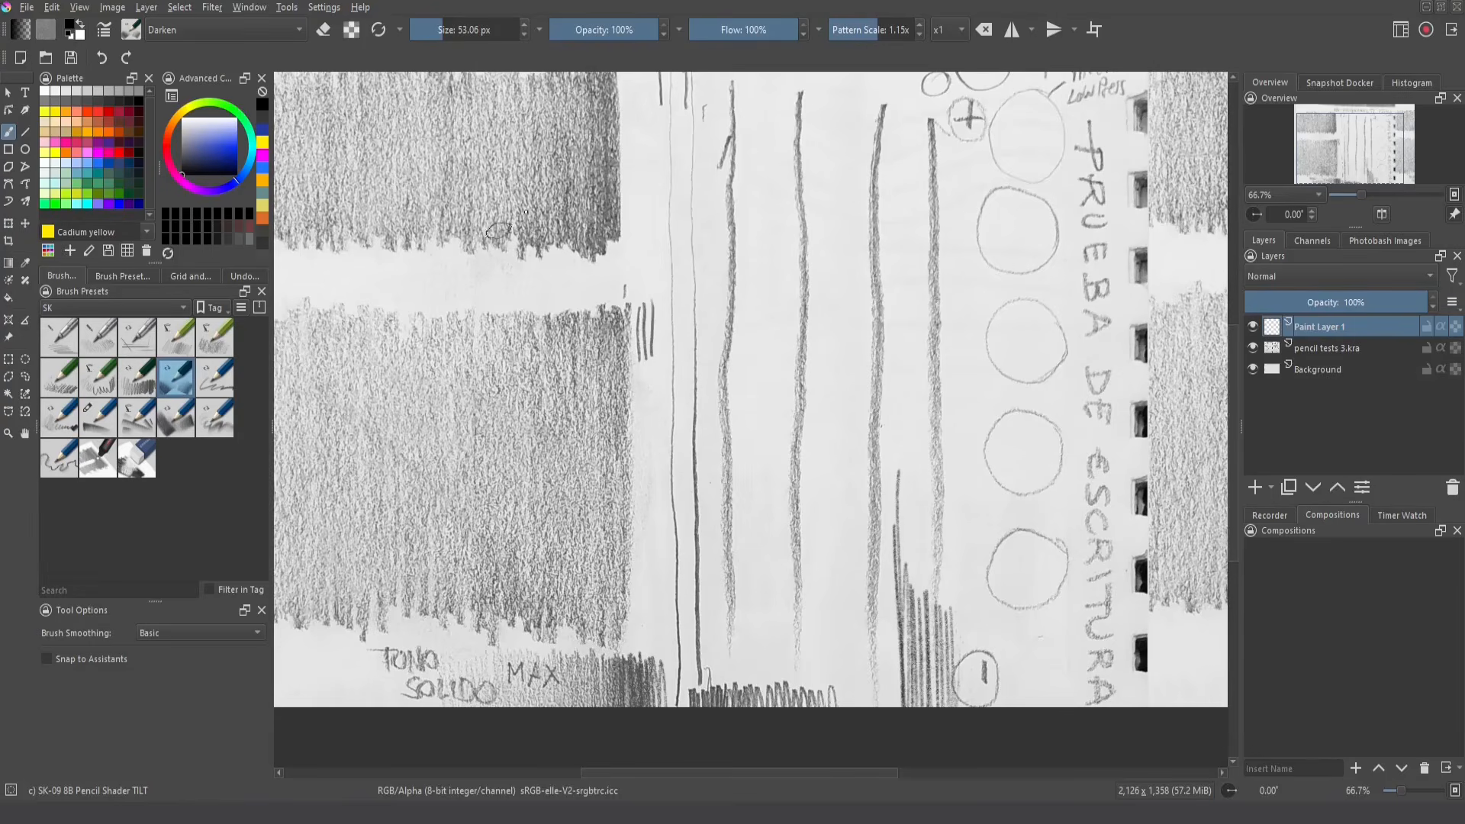
# Extend the upper shaded block of the scanned pencil test rightward with the SK-09 8B Pencil Shader TILT brush
pyautogui.moveTo(624, 74)
pyautogui.mouseDown()
pyautogui.moveTo(627, 233)
pyautogui.moveTo(638, 73)
pyautogui.moveTo(656, 259)
pyautogui.moveTo(689, 178)
pyautogui.moveTo(698, 213)
pyautogui.moveTo(711, 185)
pyautogui.moveTo(724, 256)
pyautogui.moveTo(794, 209)
pyautogui.moveTo(827, 130)
pyautogui.moveTo(820, 72)
pyautogui.mouseUp()
pyautogui.moveTo(745, 235)
pyautogui.mouseDown()
pyautogui.moveTo(657, 222)
pyautogui.moveTo(635, 119)
pyautogui.moveTo(664, 93)
pyautogui.moveTo(683, 100)
pyautogui.moveTo(699, 158)
pyautogui.moveTo(676, 219)
pyautogui.mouseUp()
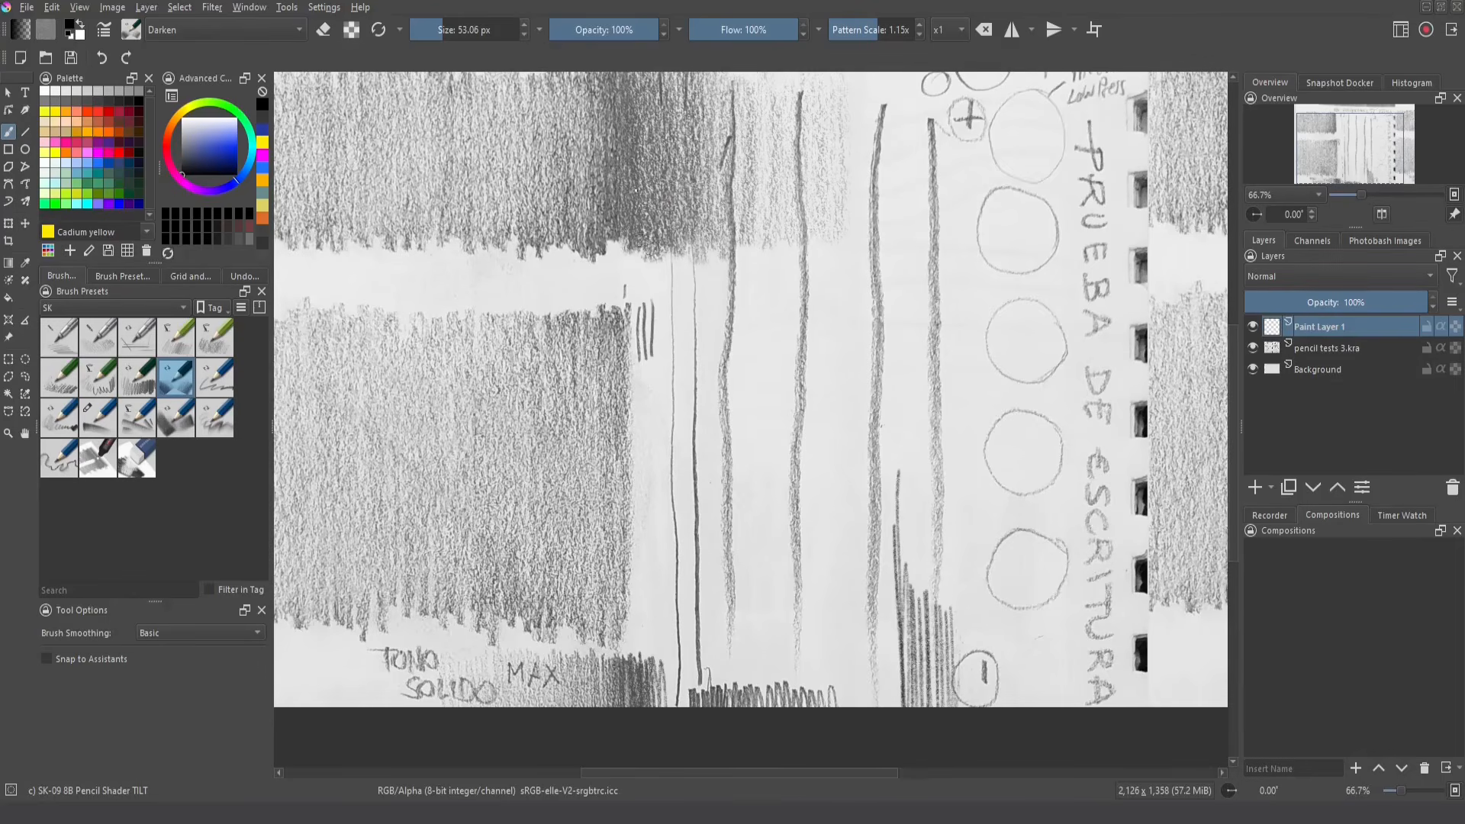
# Try to extend the lower shaded block of the scanned pencil test rightward with the SK-08 8B Pencil TILT brush
pyautogui.click(131, 391)
pyautogui.moveTo(636, 341)
pyautogui.mouseDown()
pyautogui.moveTo(647, 566)
pyautogui.moveTo(634, 455)
pyautogui.moveTo(633, 628)
pyautogui.moveTo(631, 323)
pyautogui.moveTo(640, 533)
pyautogui.moveTo(657, 420)
pyautogui.moveTo(672, 626)
pyautogui.moveTo(710, 342)
pyautogui.moveTo(721, 613)
pyautogui.moveTo(711, 586)
pyautogui.moveTo(696, 602)
pyautogui.moveTo(678, 574)
pyautogui.moveTo(657, 576)
pyautogui.moveTo(646, 373)
pyautogui.moveTo(629, 564)
pyautogui.moveTo(640, 600)
pyautogui.mouseUp()
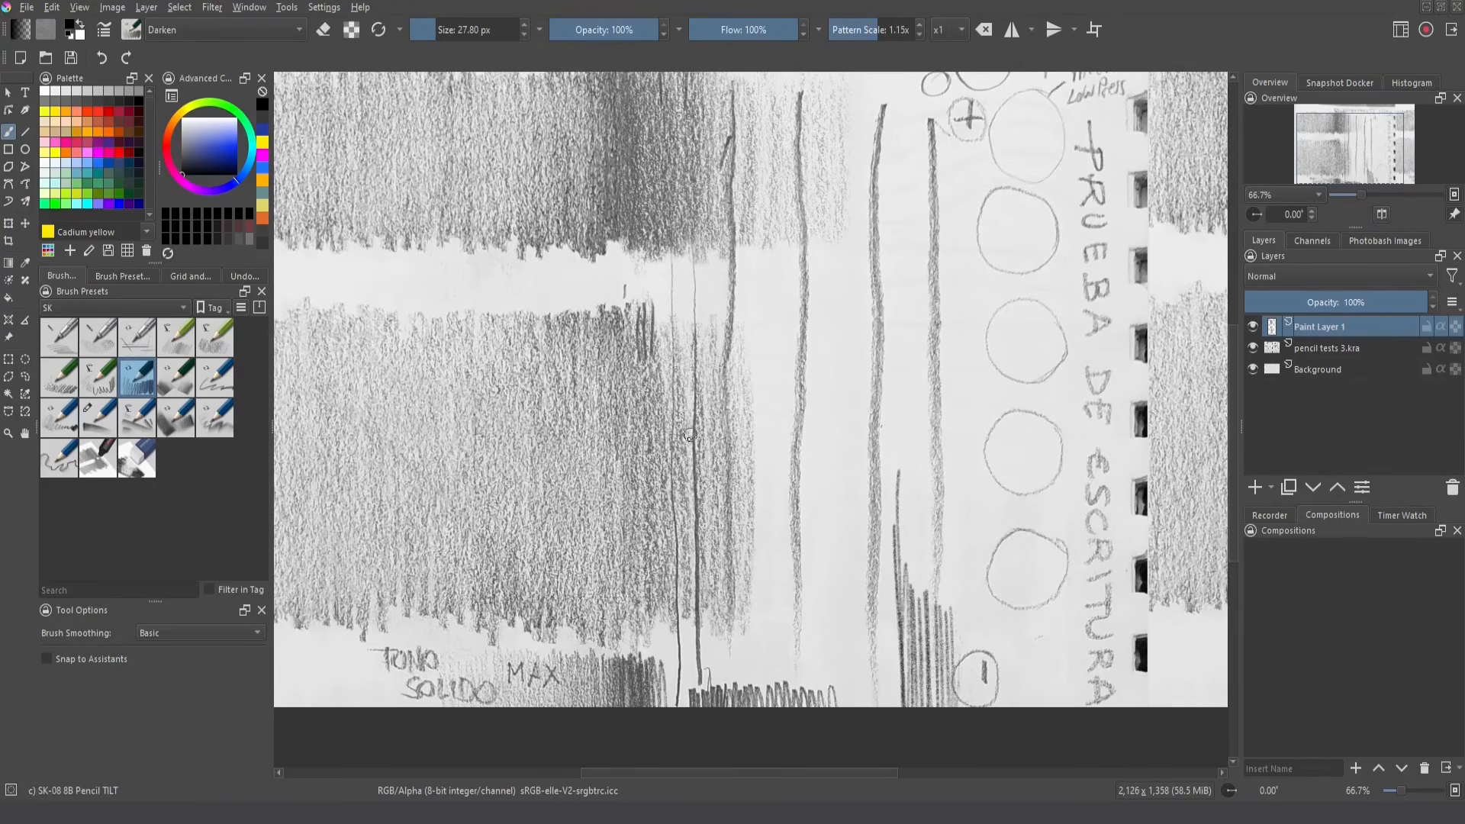
pyautogui.hotkey('ctrl', 'z')
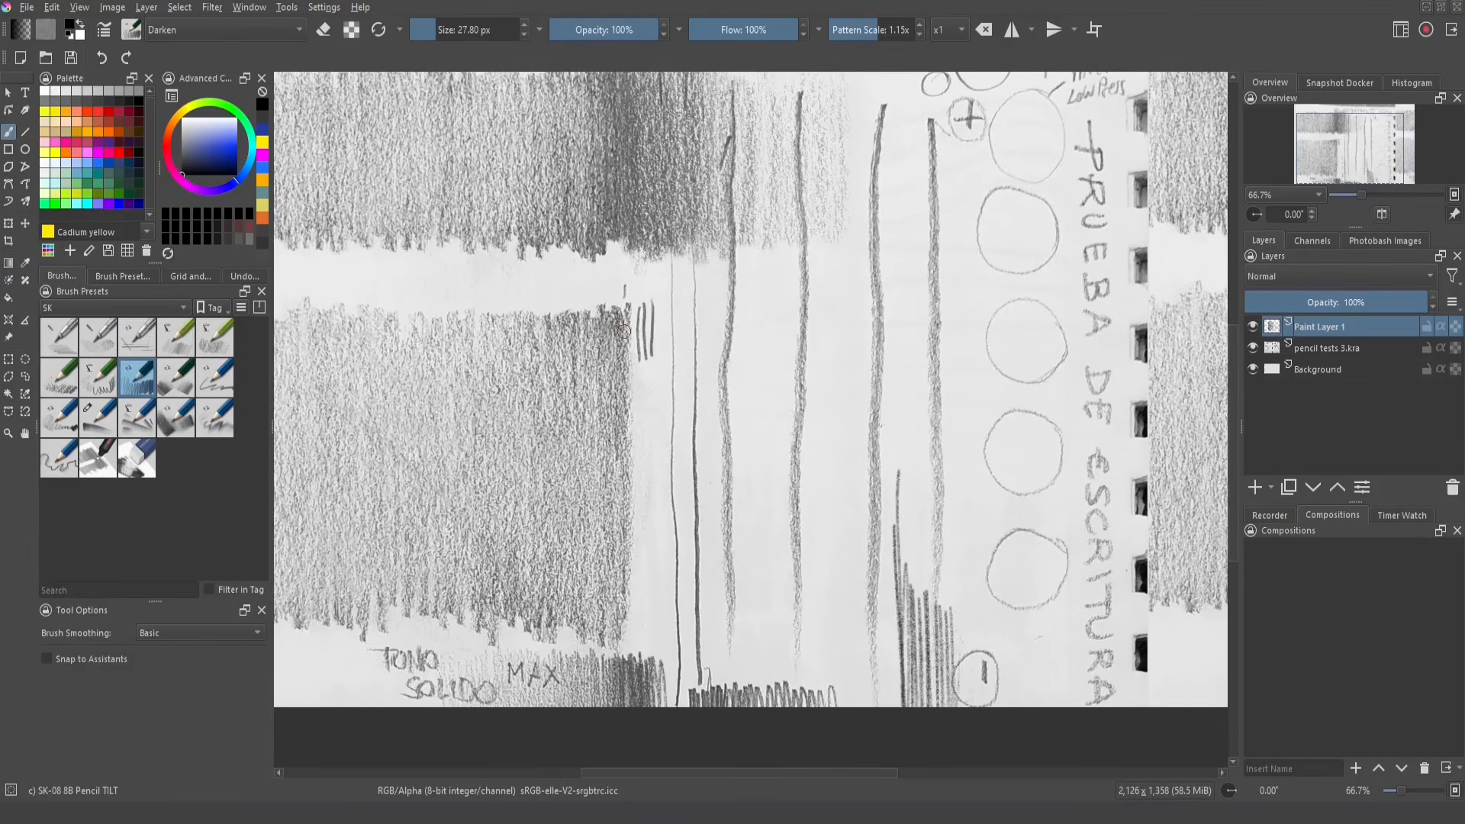